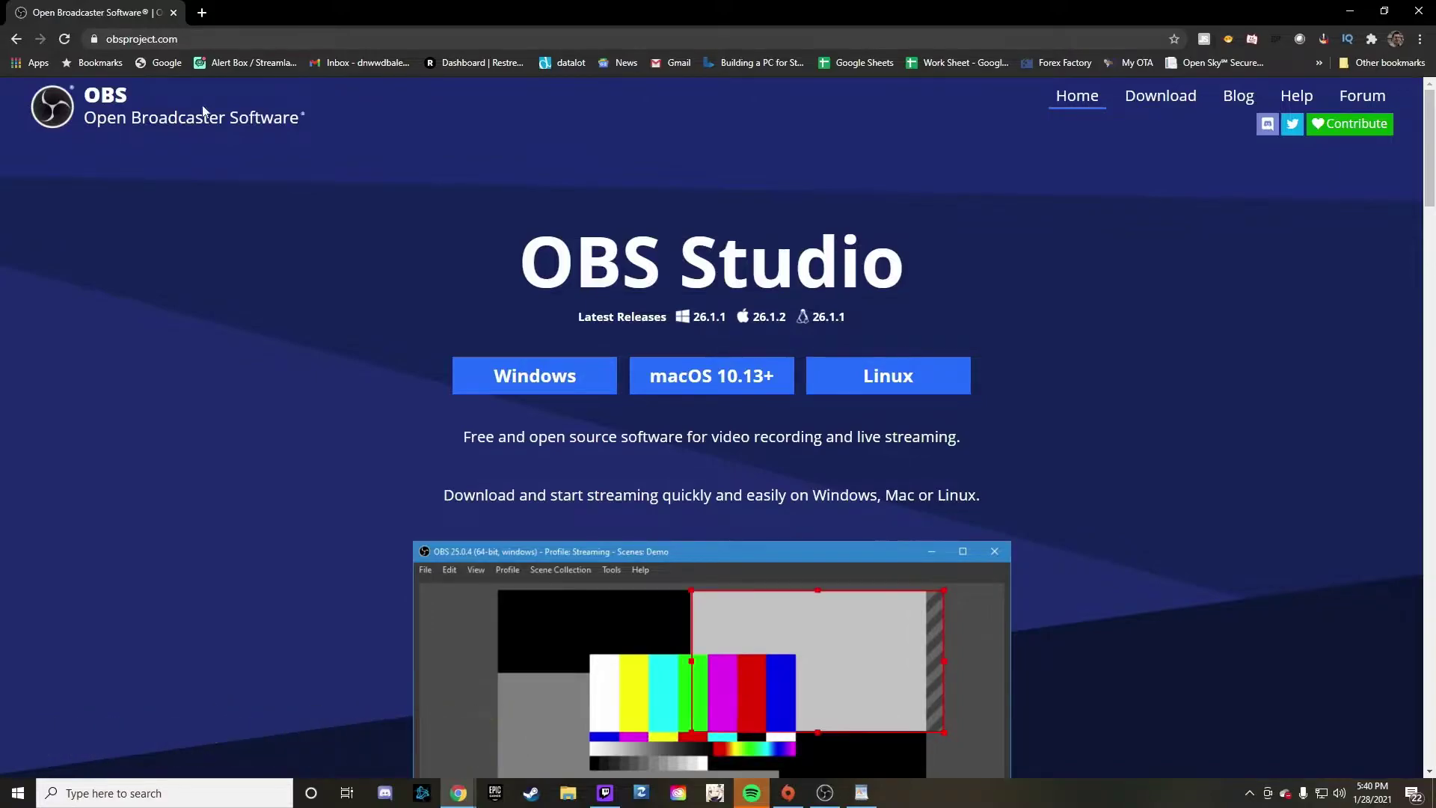
Download the Windows installer of OBS Studio and keep the downloaded file.
scroll(384, 318, "down", 1)
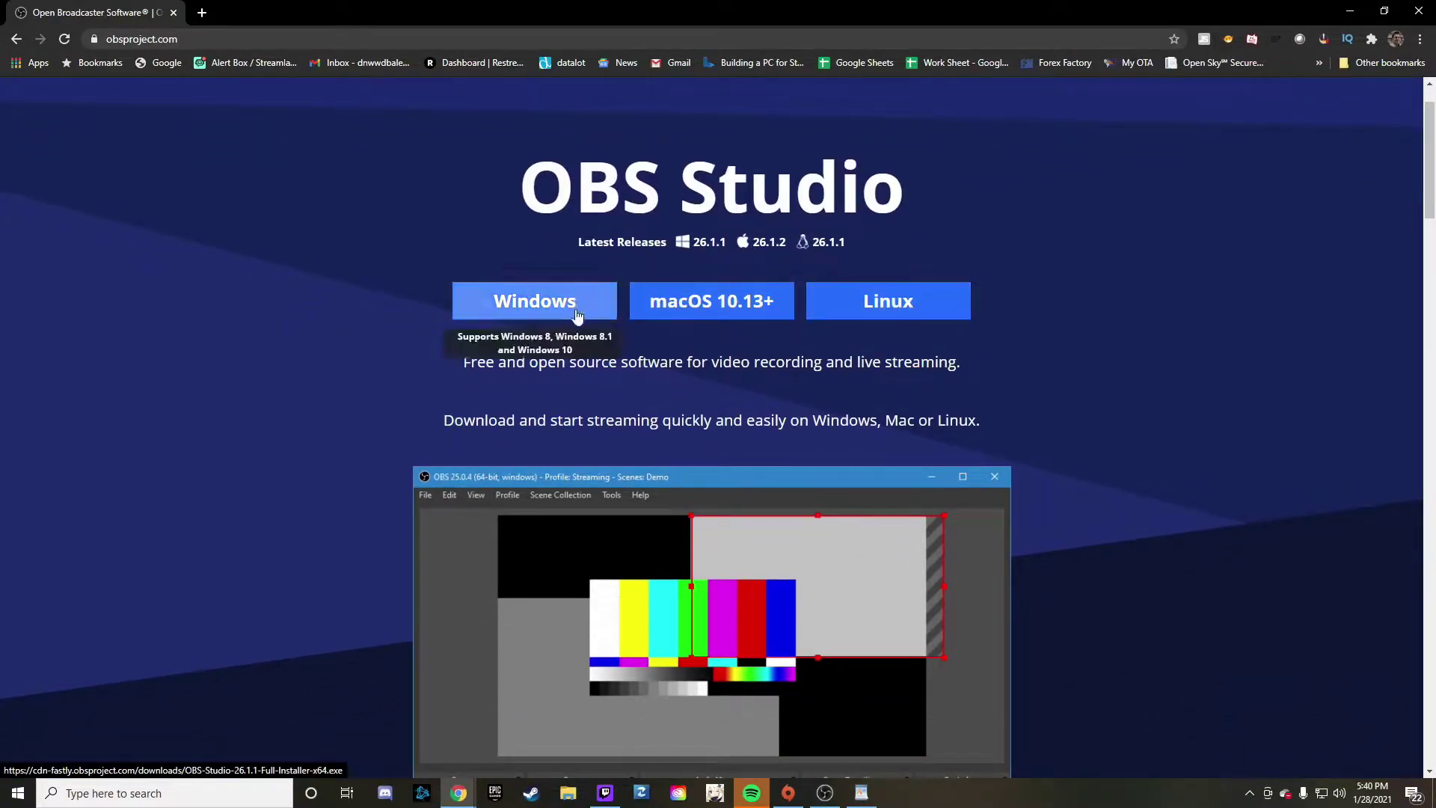
left_click(522, 309)
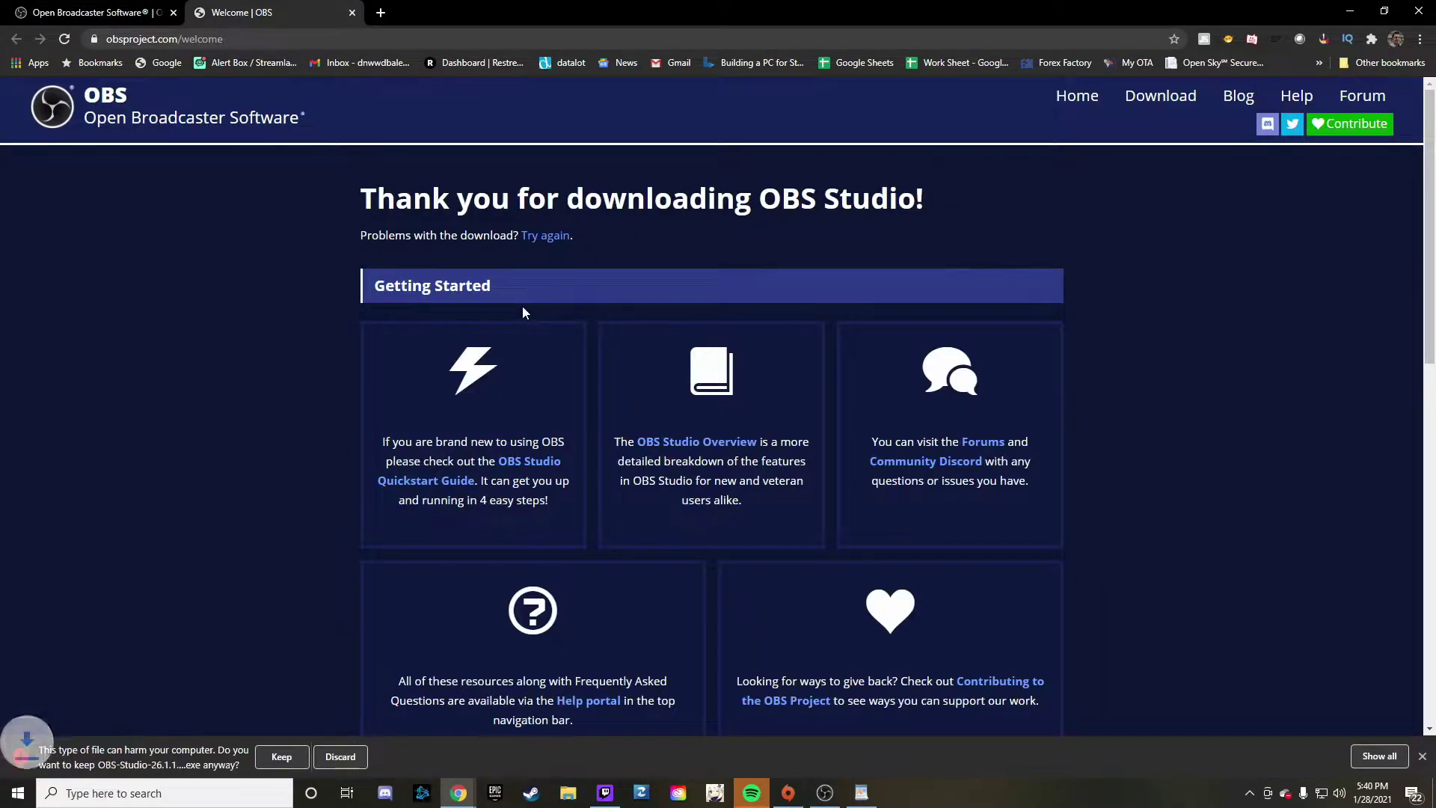
left_click(281, 756)
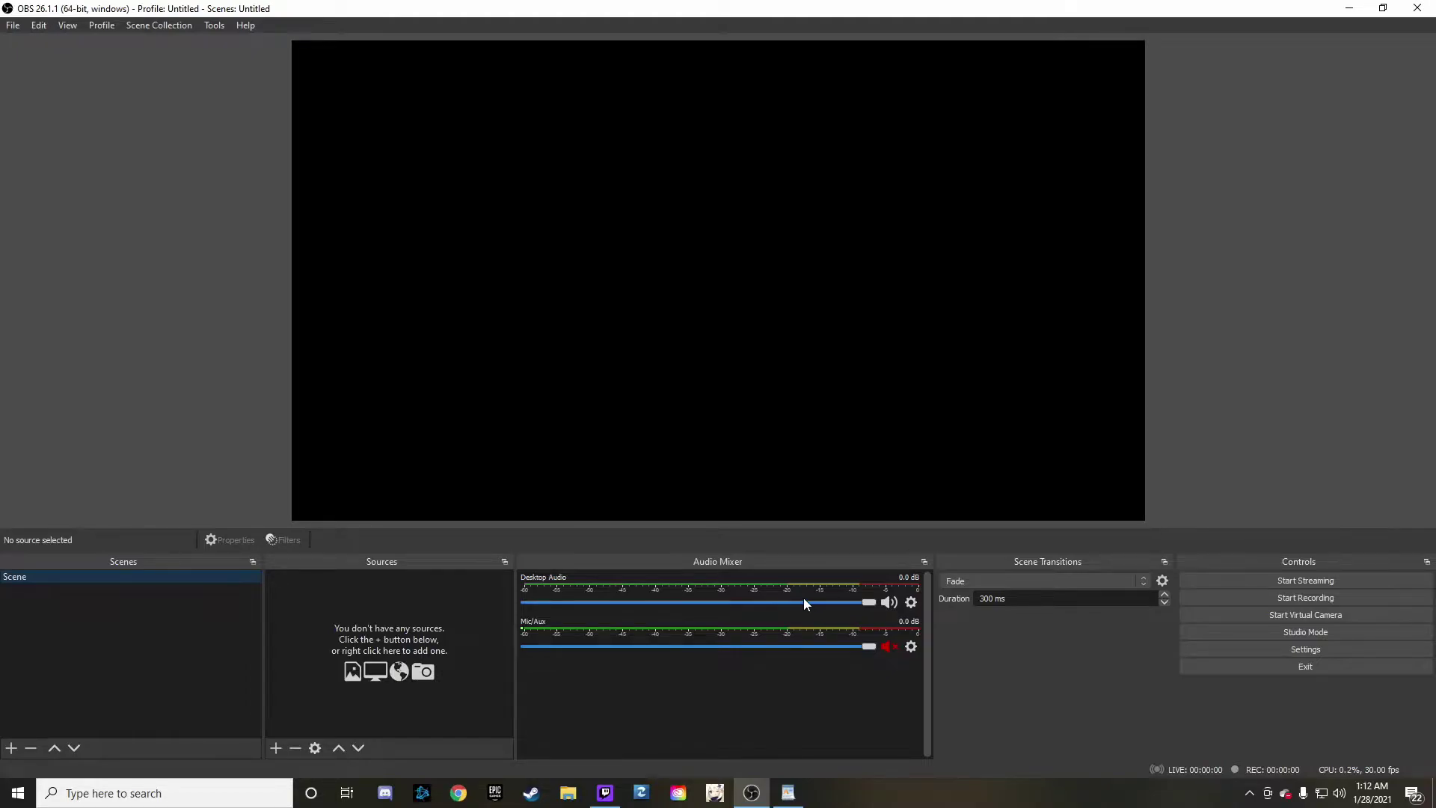
Review the available scene transitions in OBS Studio and keep Fade selected.
left_click(1033, 583)
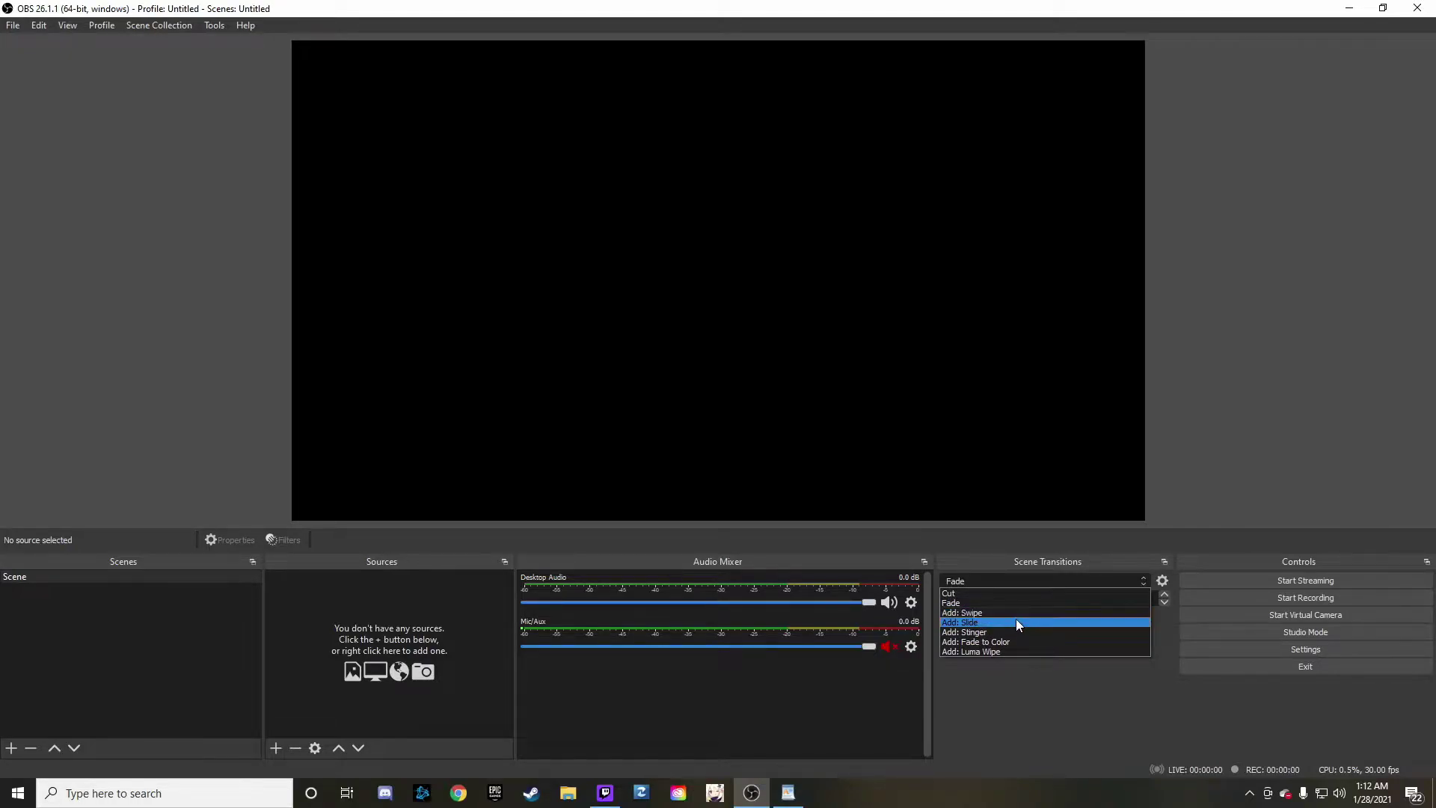
left_click(1011, 602)
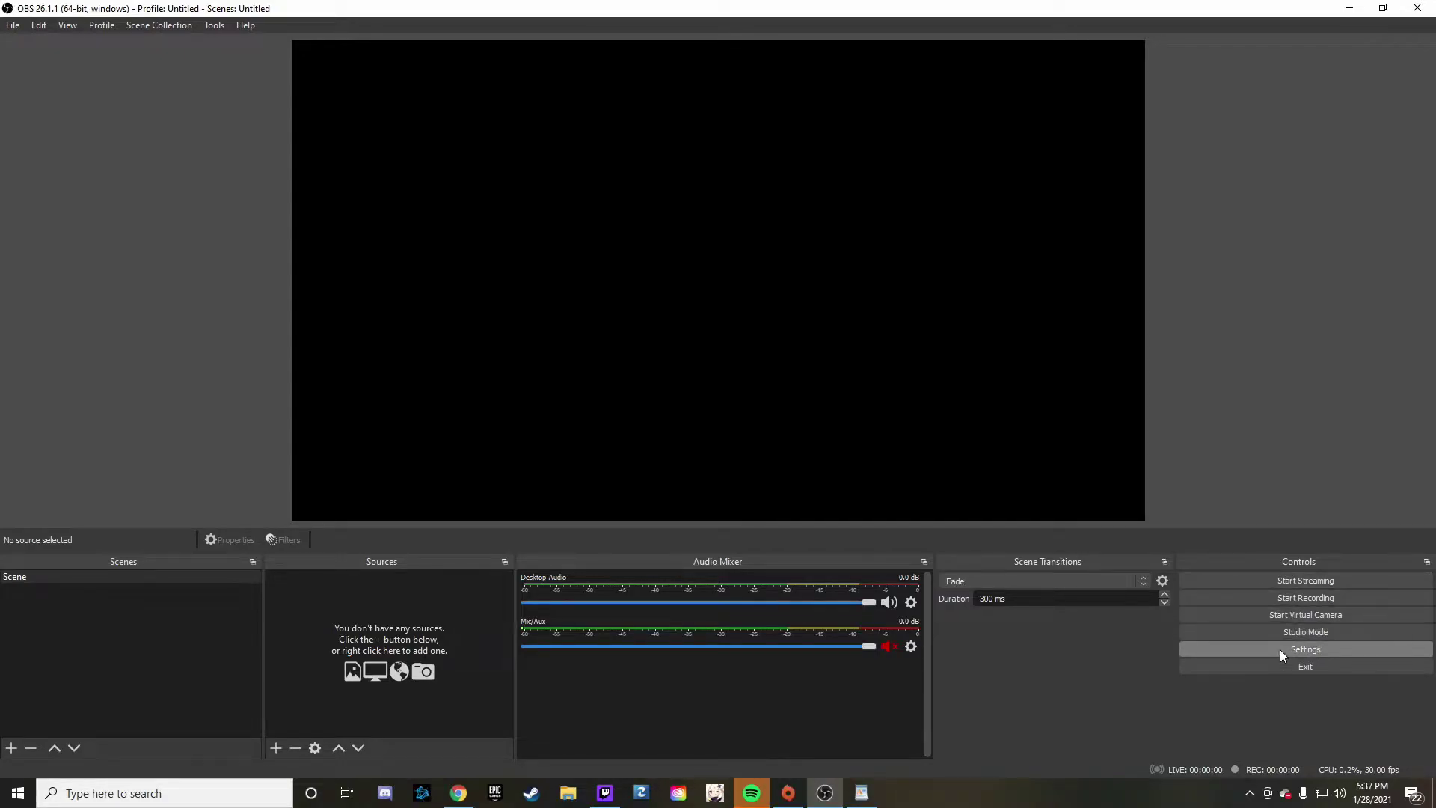
Open the OBS settings and review the General options.
left_click(1281, 650)
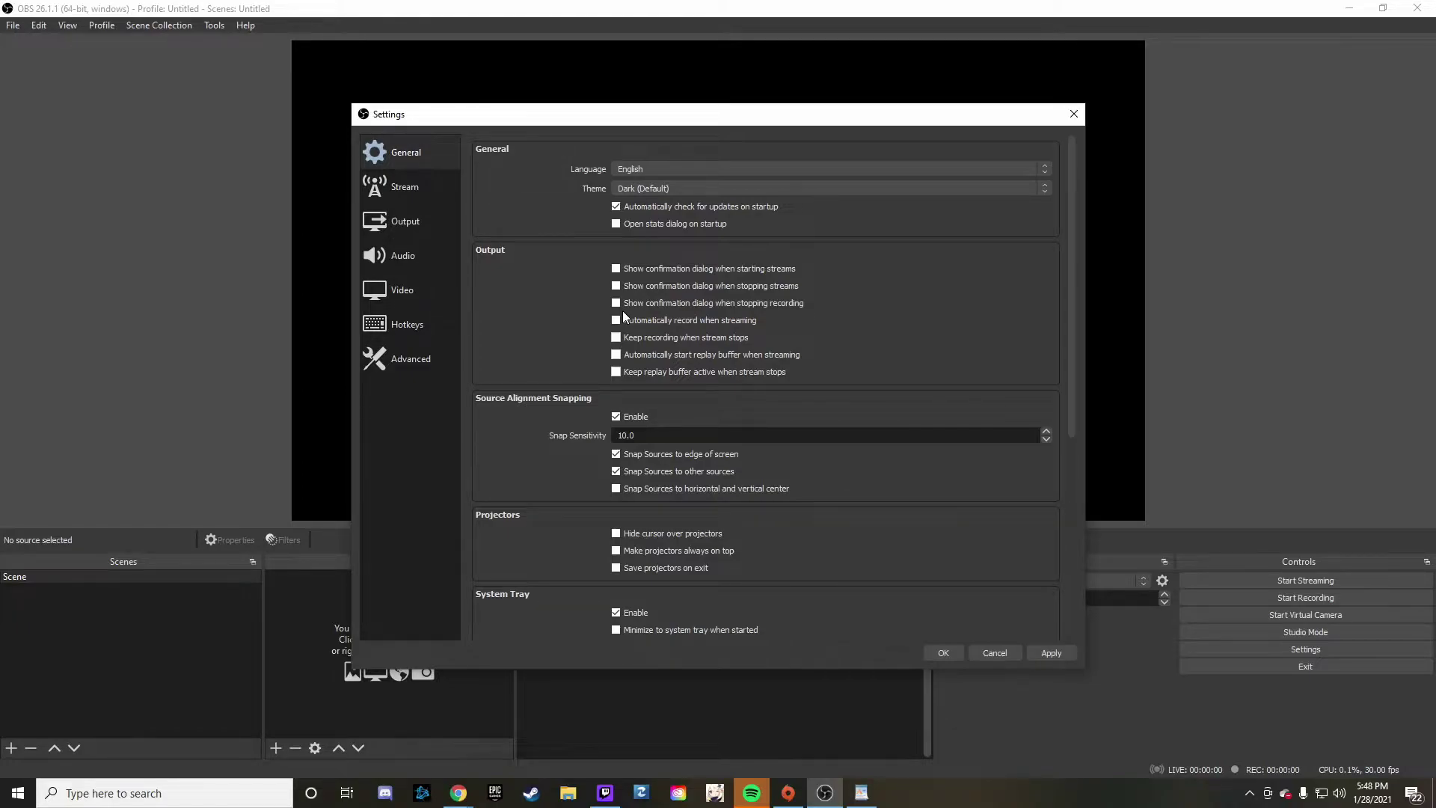
scroll(632, 315, "down", 2)
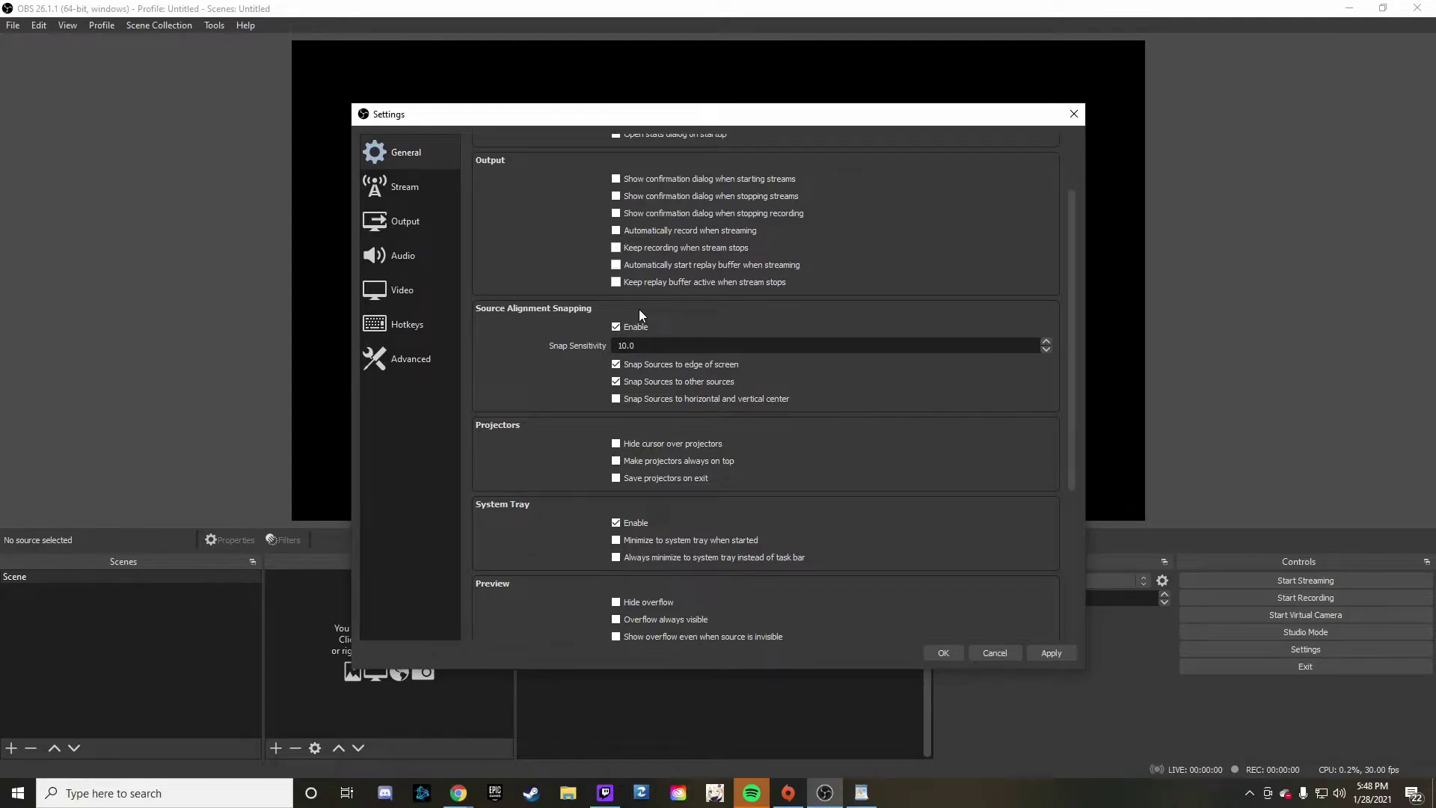
scroll(639, 315, "up", 2)
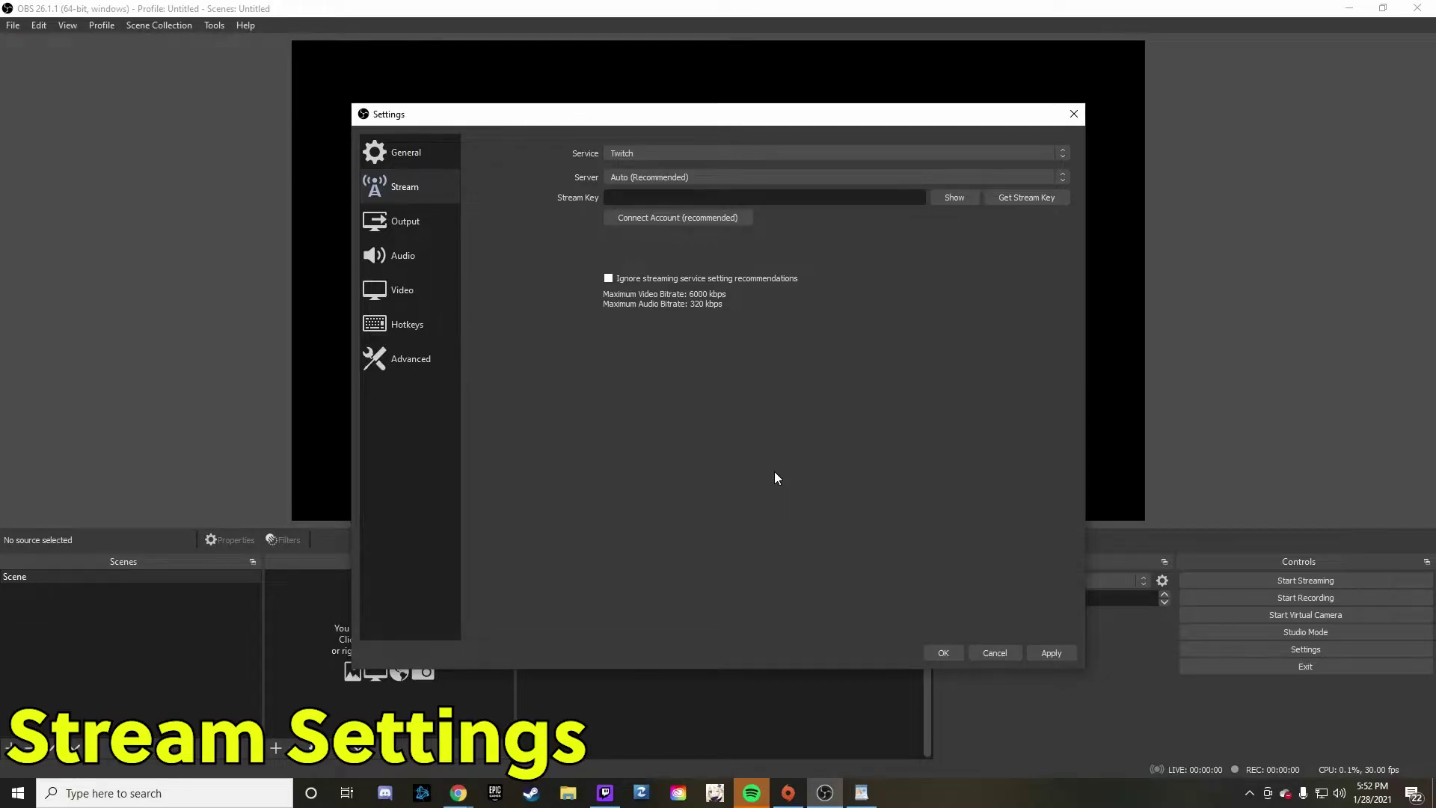
Review the streaming service and server choices, keeping Twitch with the Auto (Recommended) server.
left_click(877, 154)
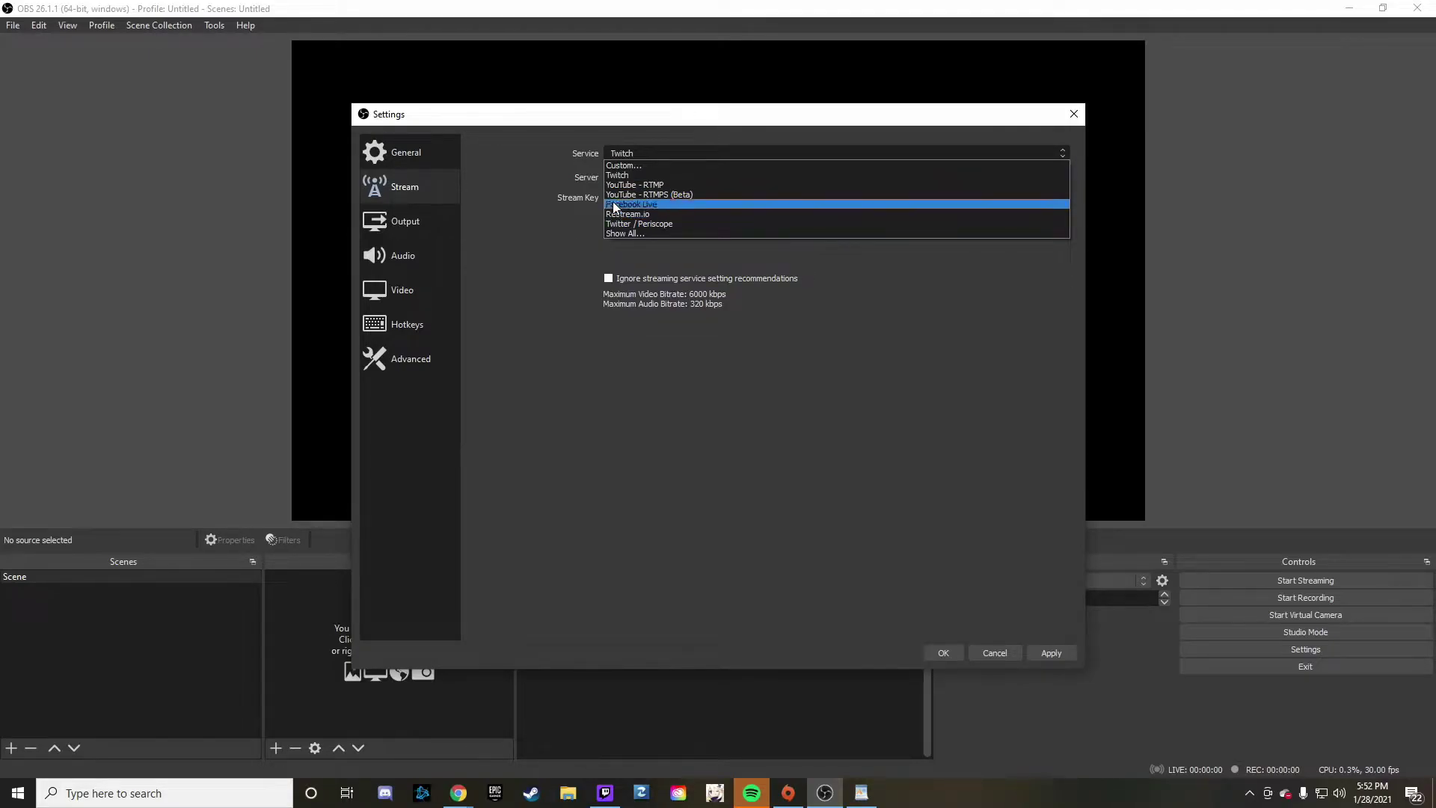
left_click(630, 177)
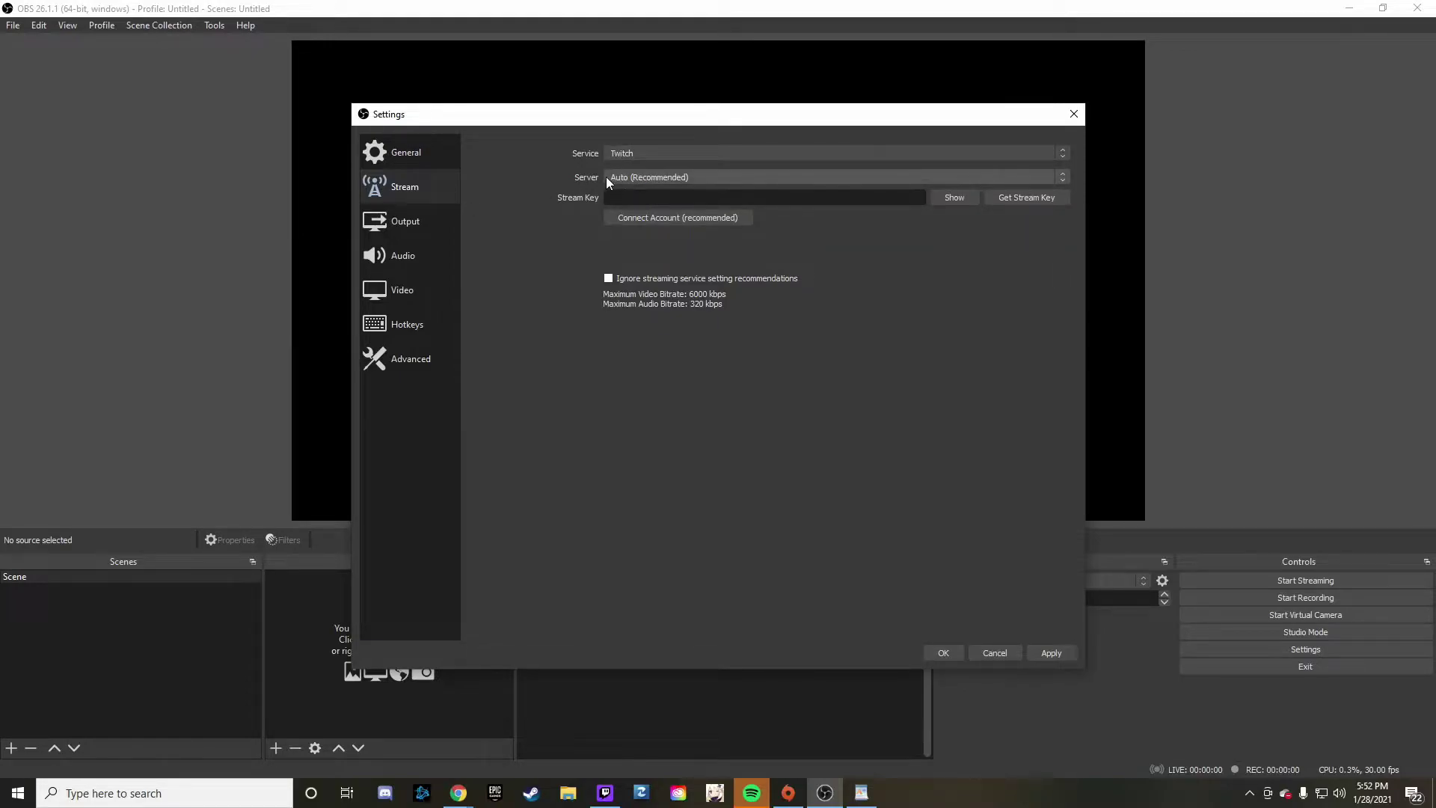
left_click(613, 177)
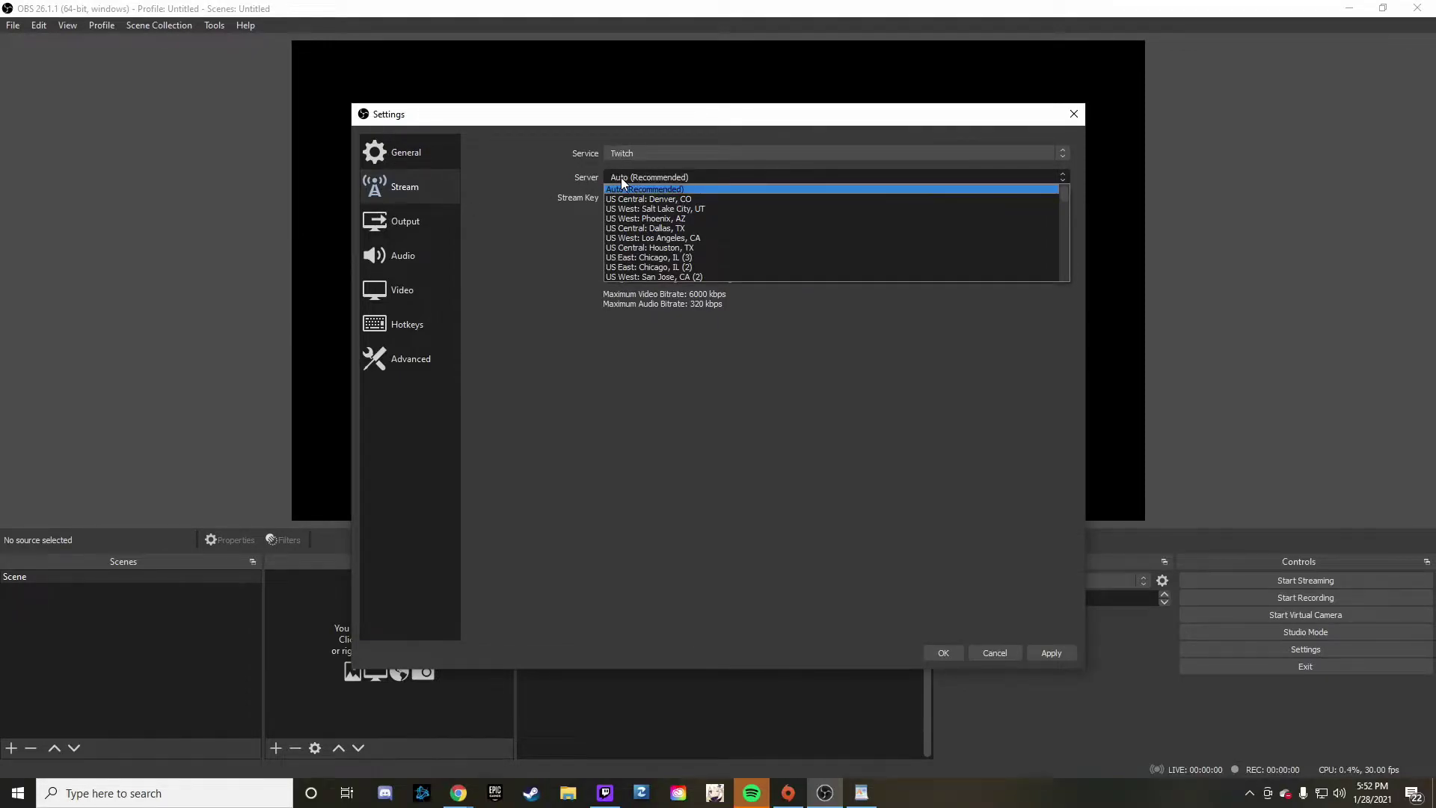
left_click(540, 294)
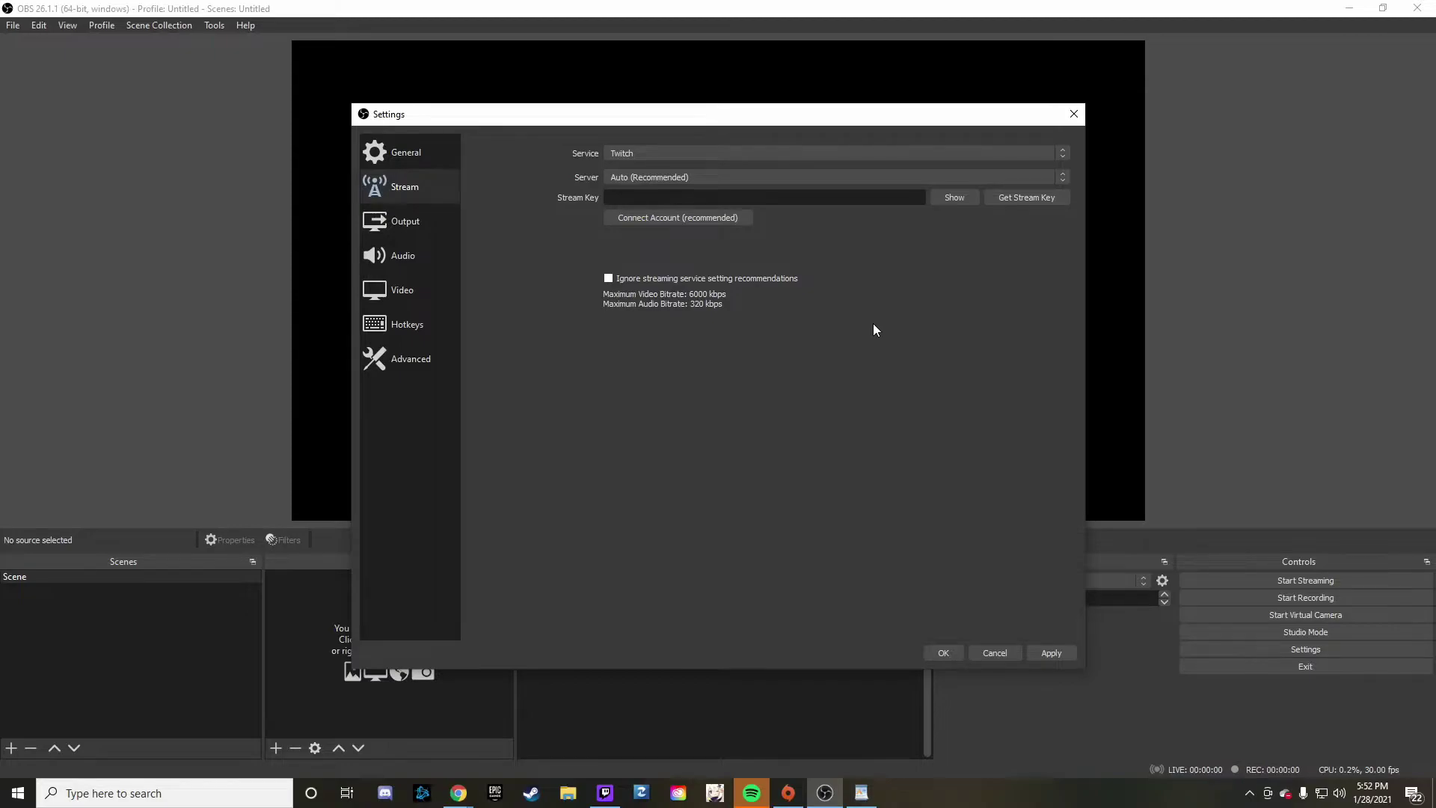
Try YouTube - RTMP as the streaming service and switch back to Twitch.
left_click(715, 156)
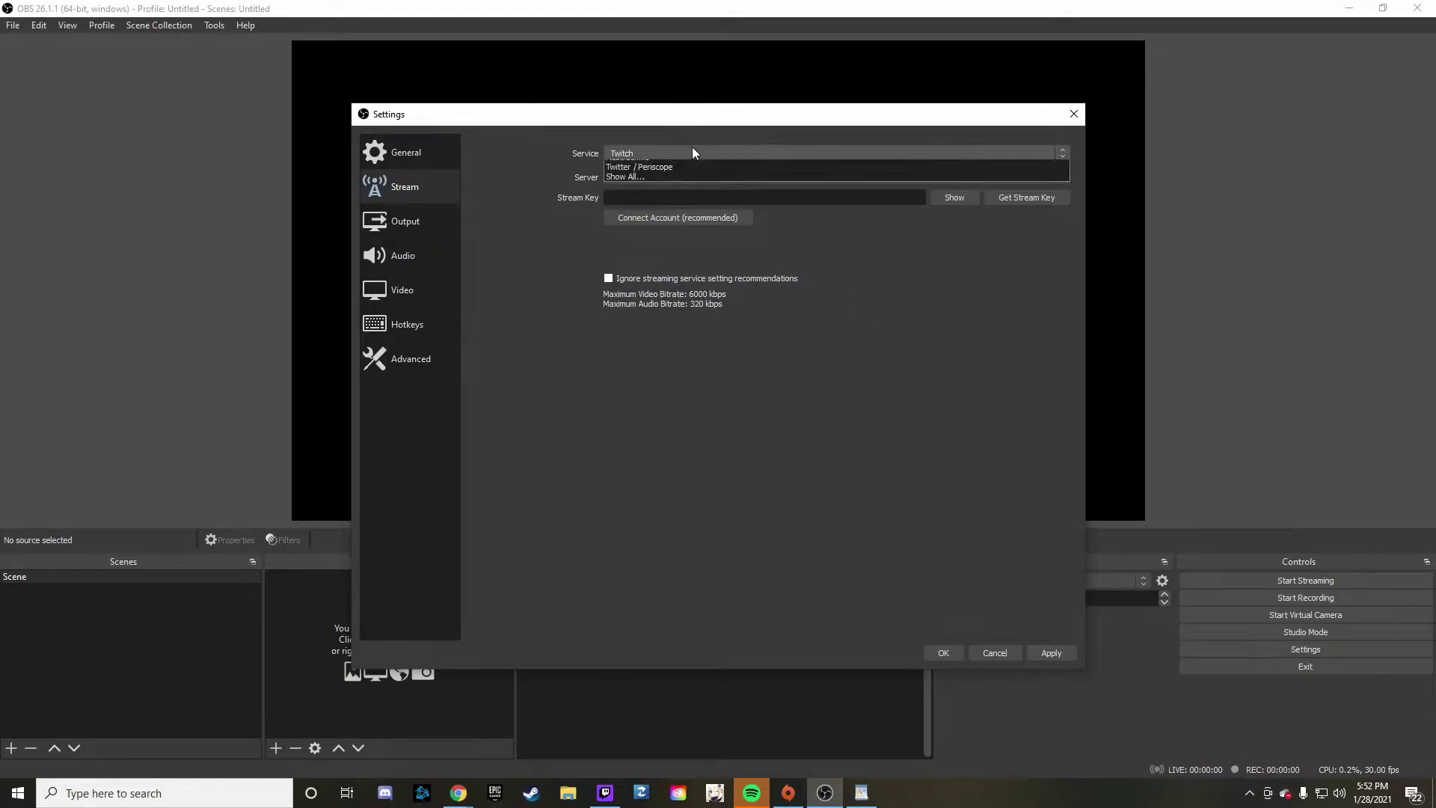
left_click(646, 188)
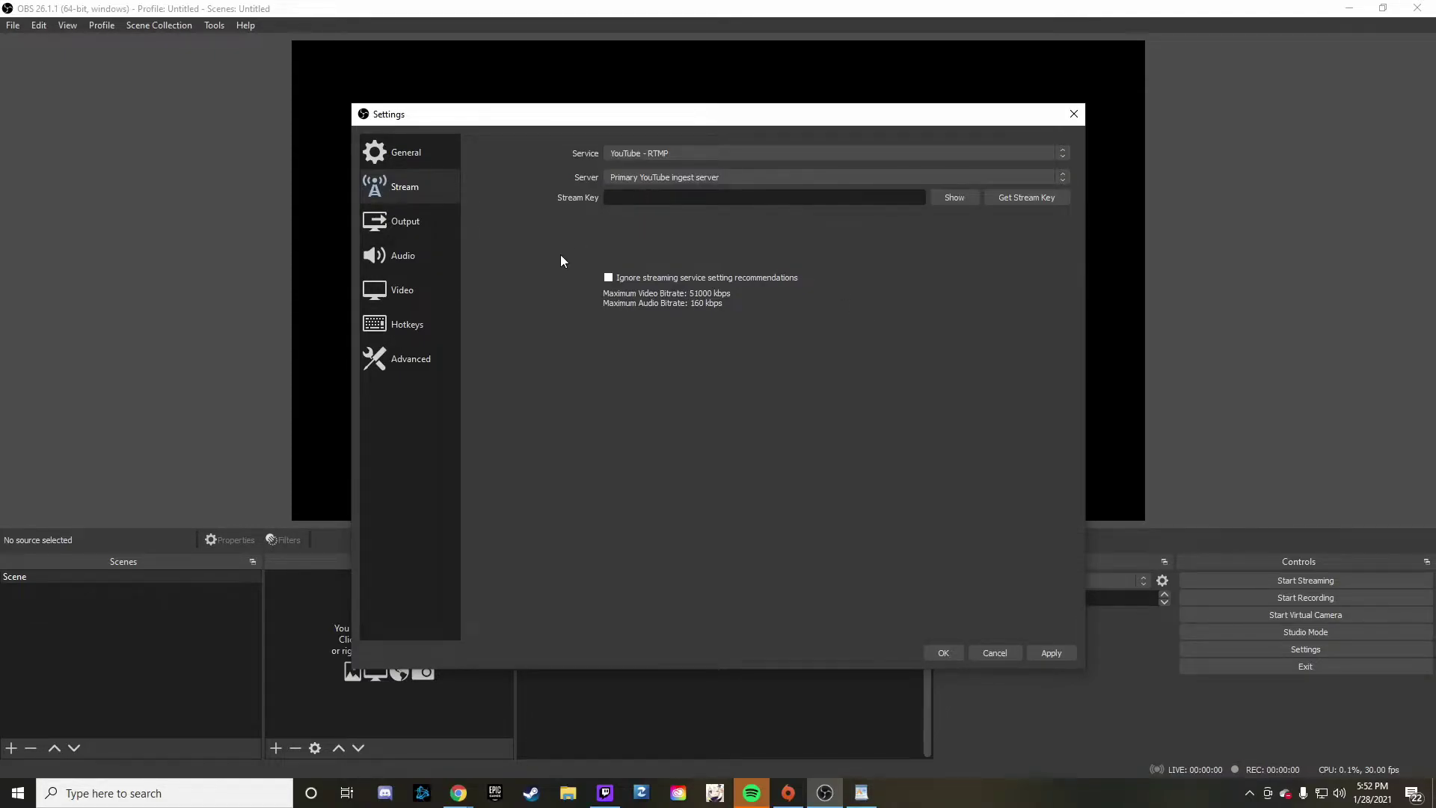
left_click(640, 153)
left_click(632, 176)
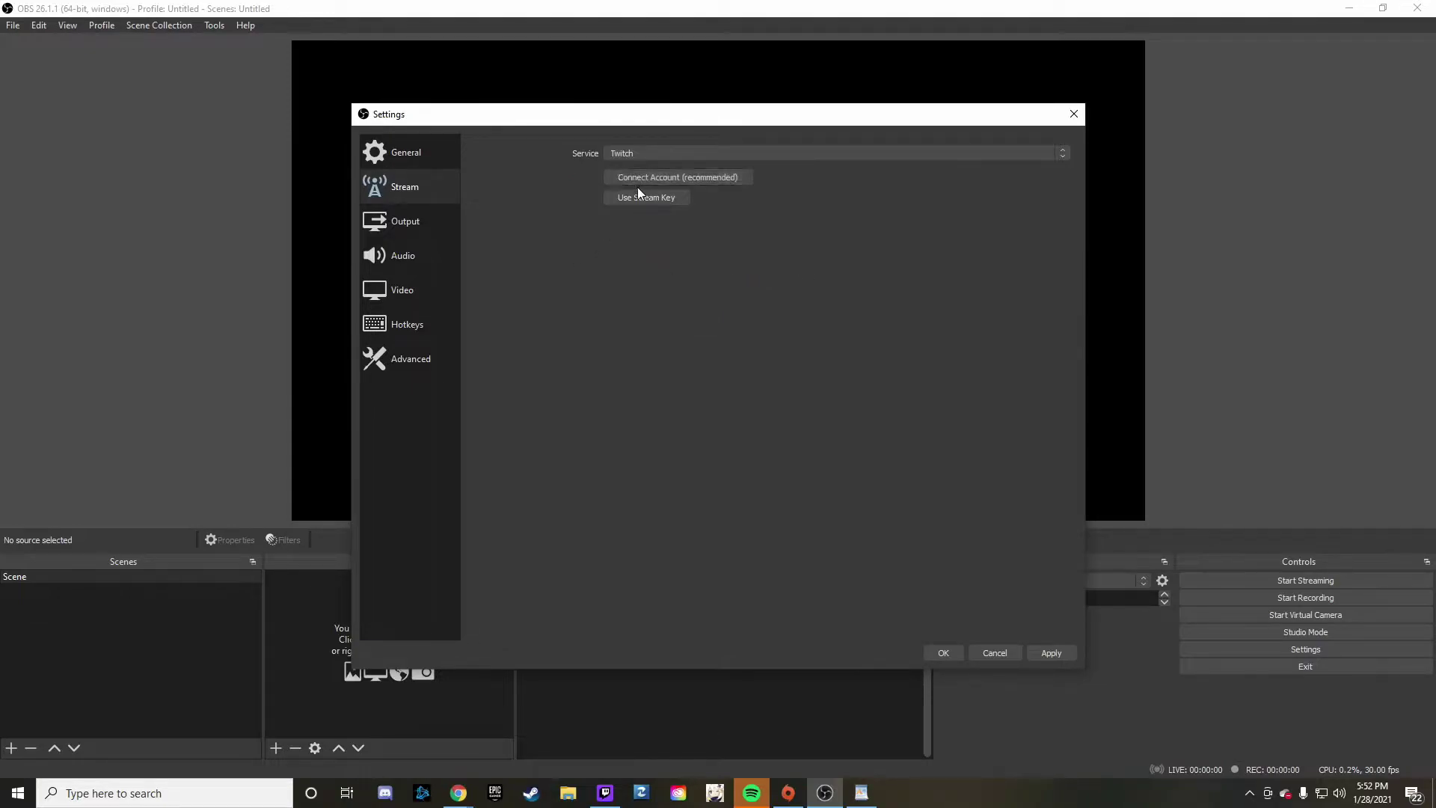
View and dismiss the Twitch account login, and set the streaming service to YouTube - RTMP.
left_click(639, 178)
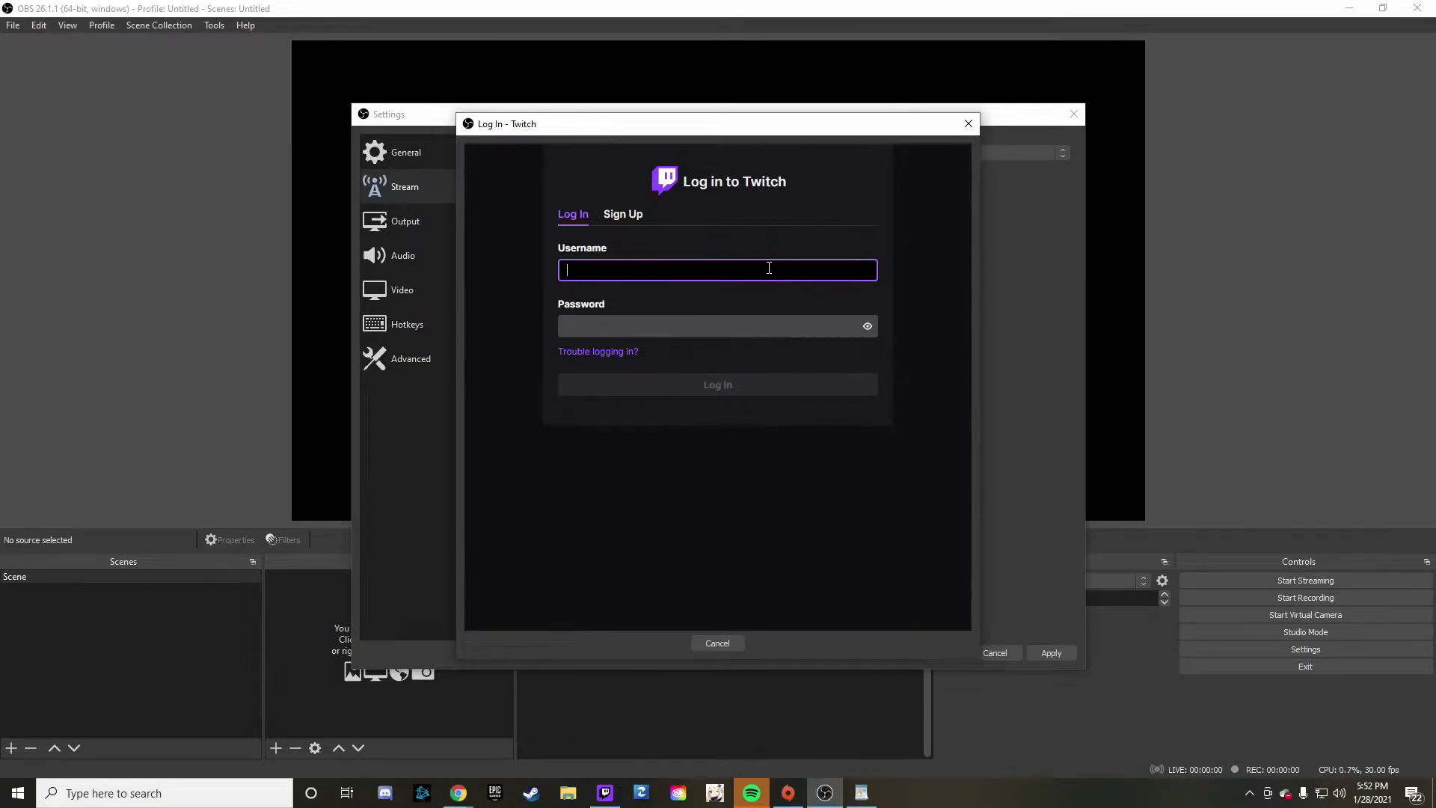
left_click(969, 126)
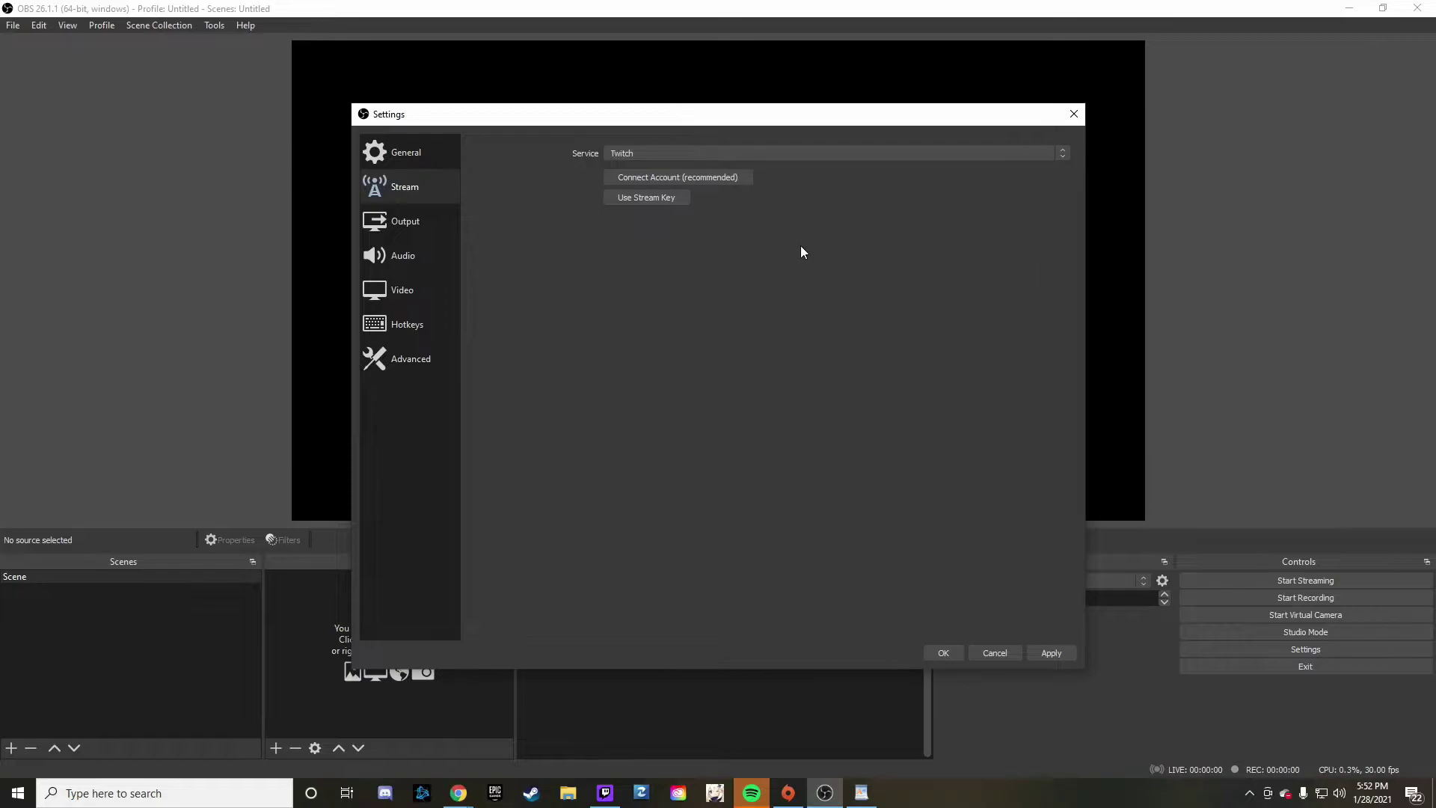
left_click(655, 154)
left_click(644, 185)
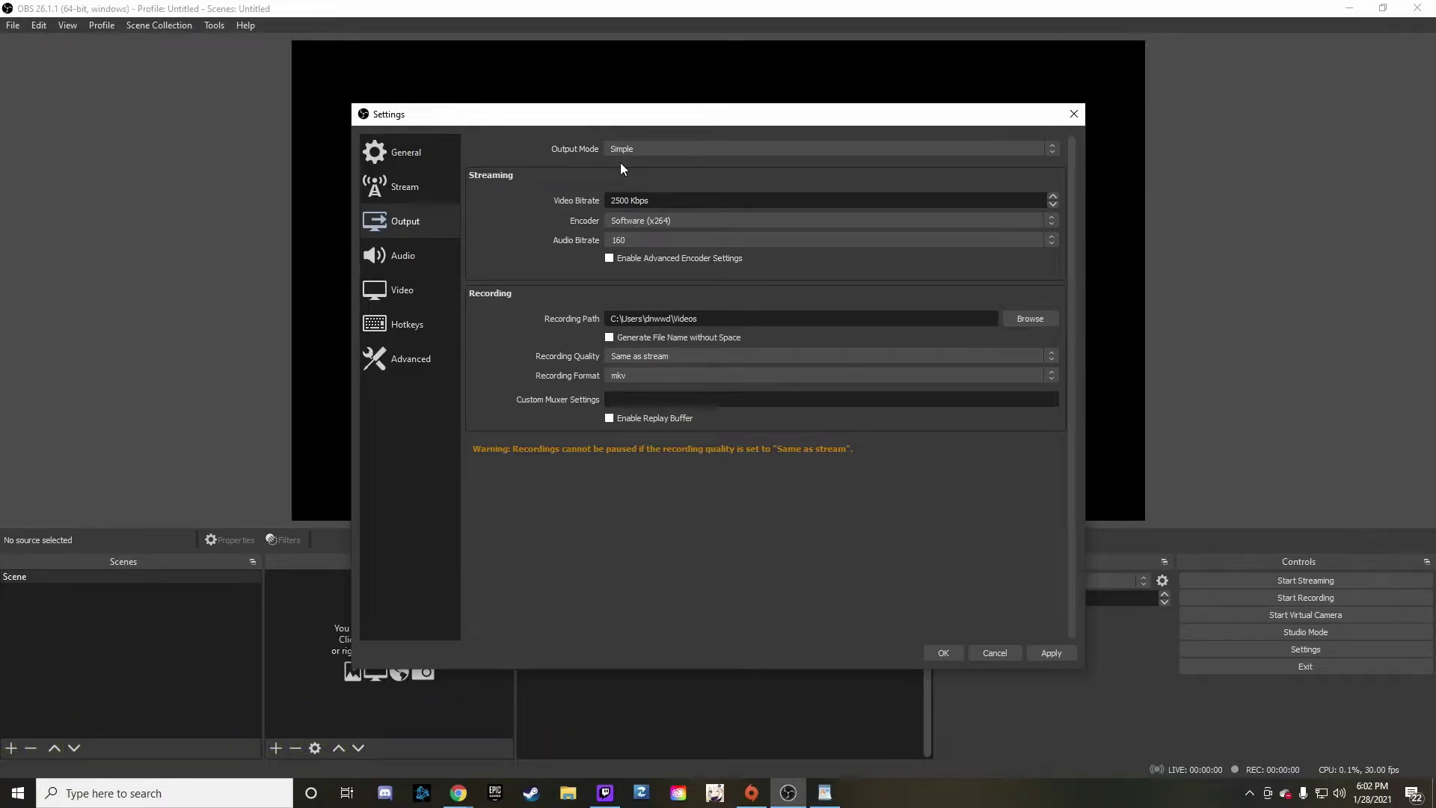
Switch the output mode to Advanced to view its options, and return it to Simple.
left_click(632, 148)
left_click(608, 165)
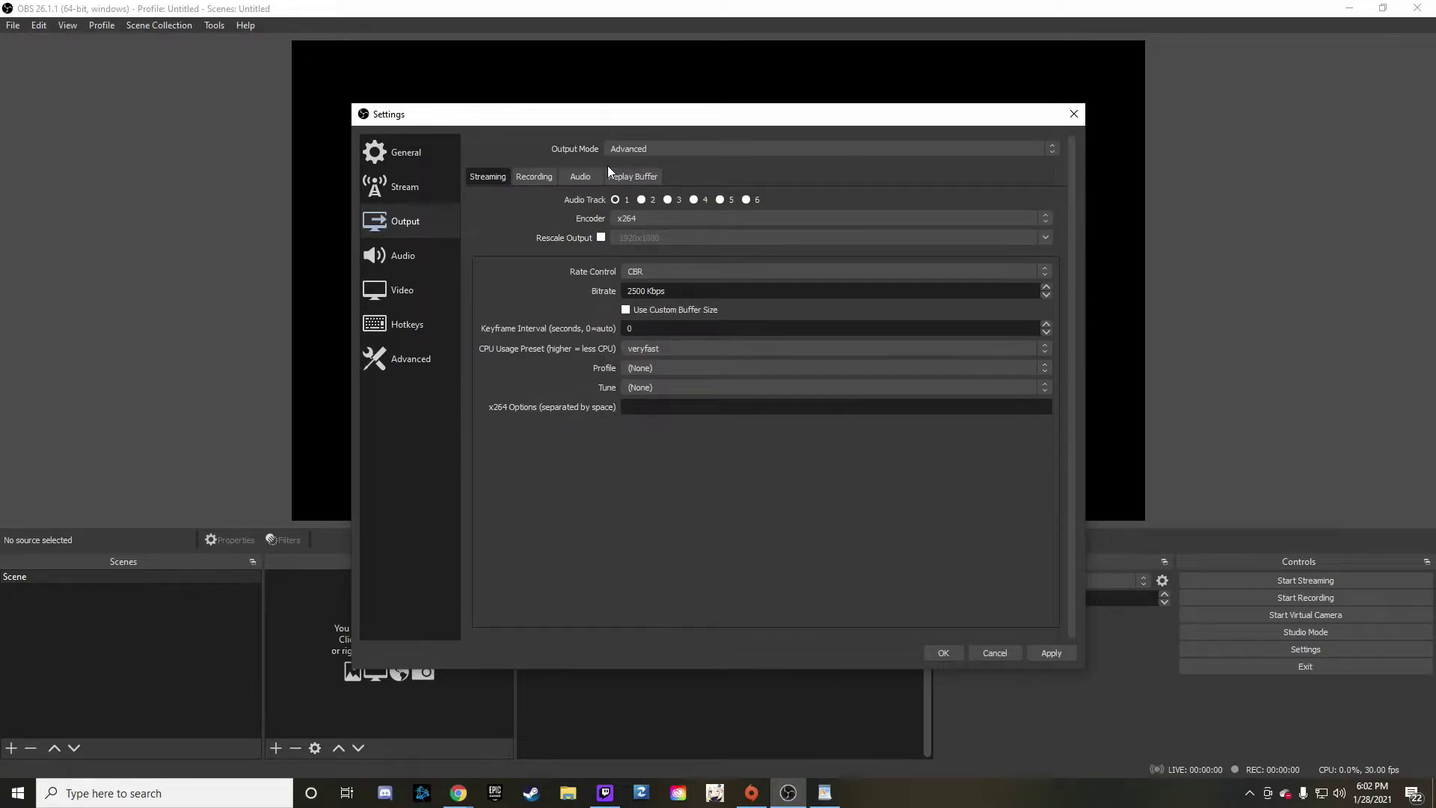
left_click(620, 149)
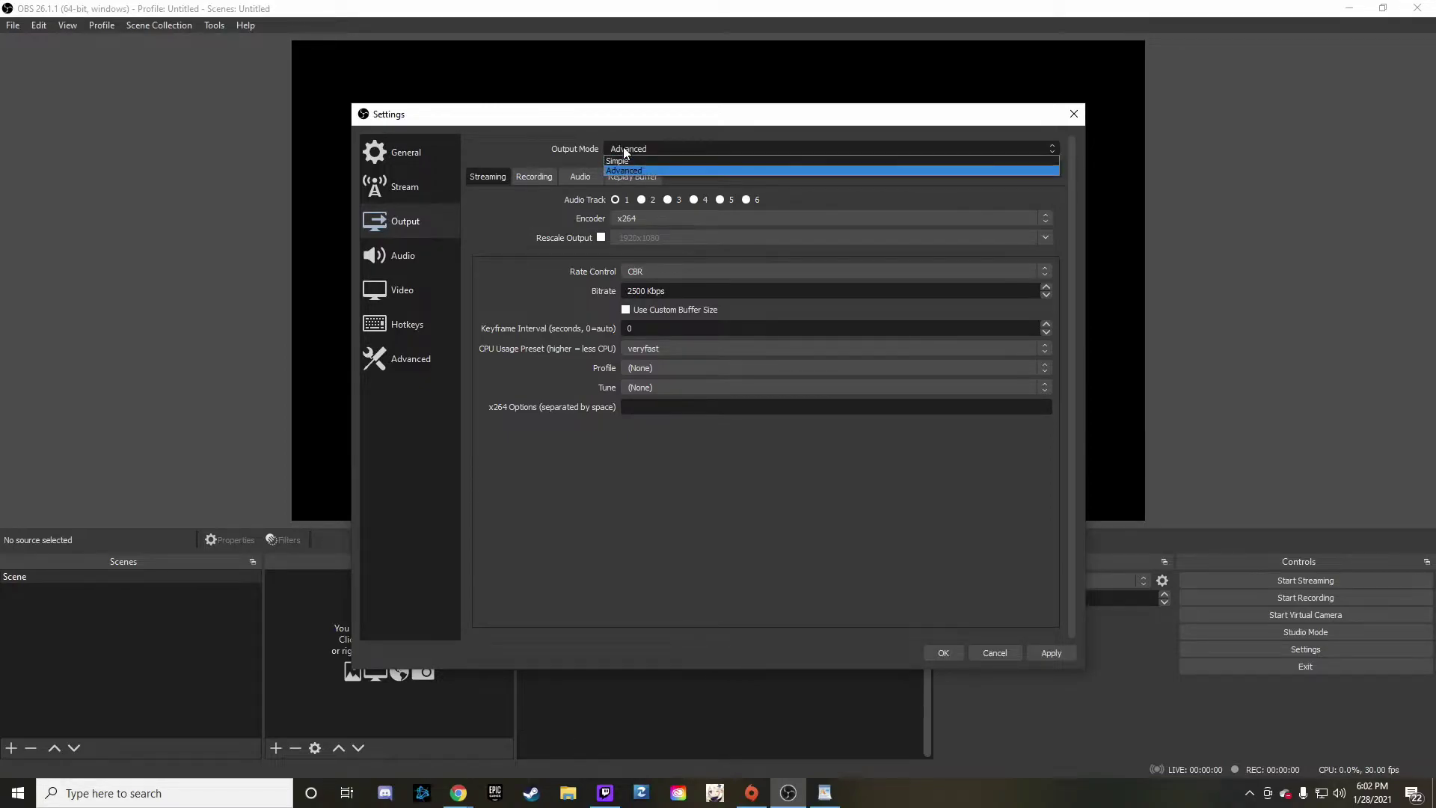
left_click(623, 155)
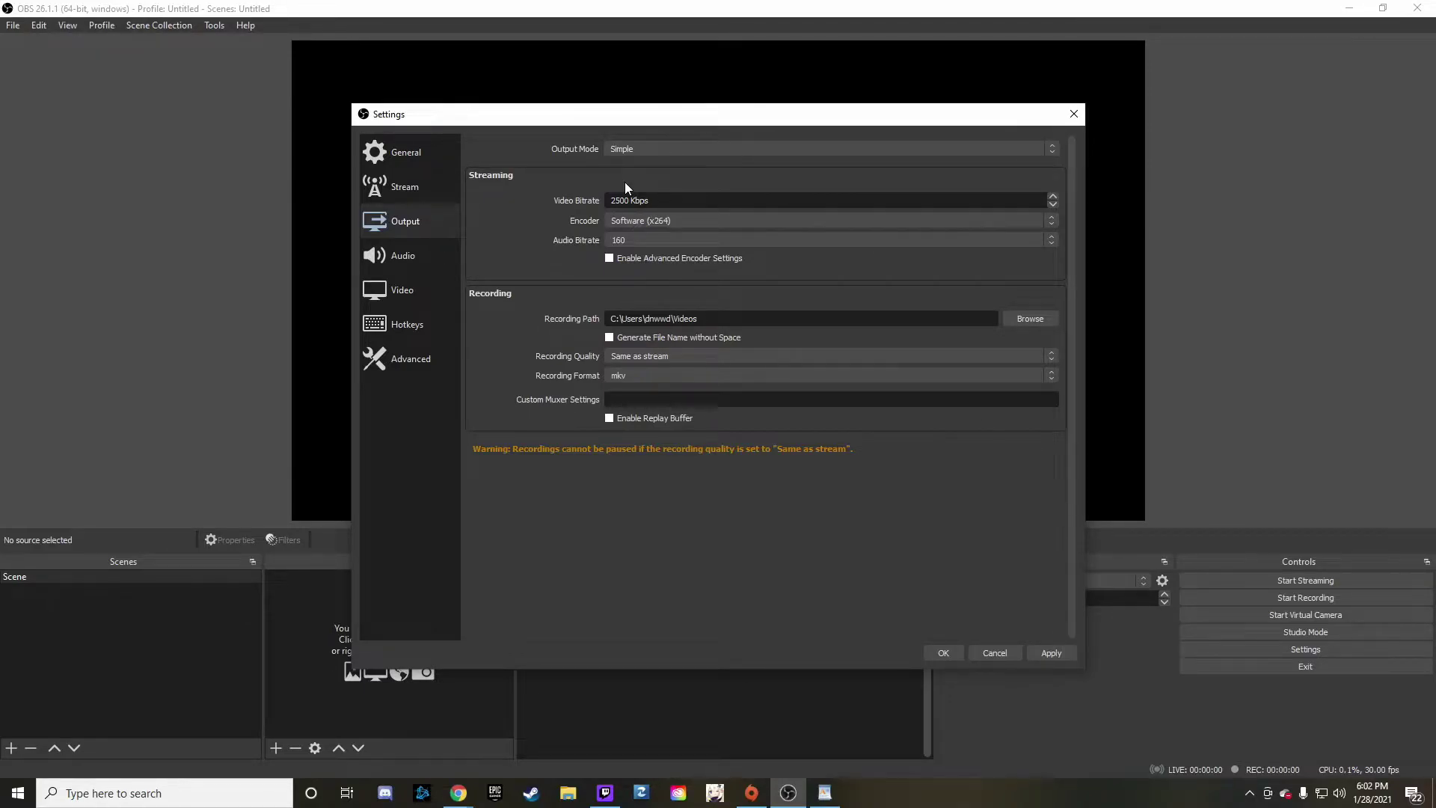
Check the streaming encoder choices, keeping Software (x264), and set the recording format to mp4.
left_click(646, 222)
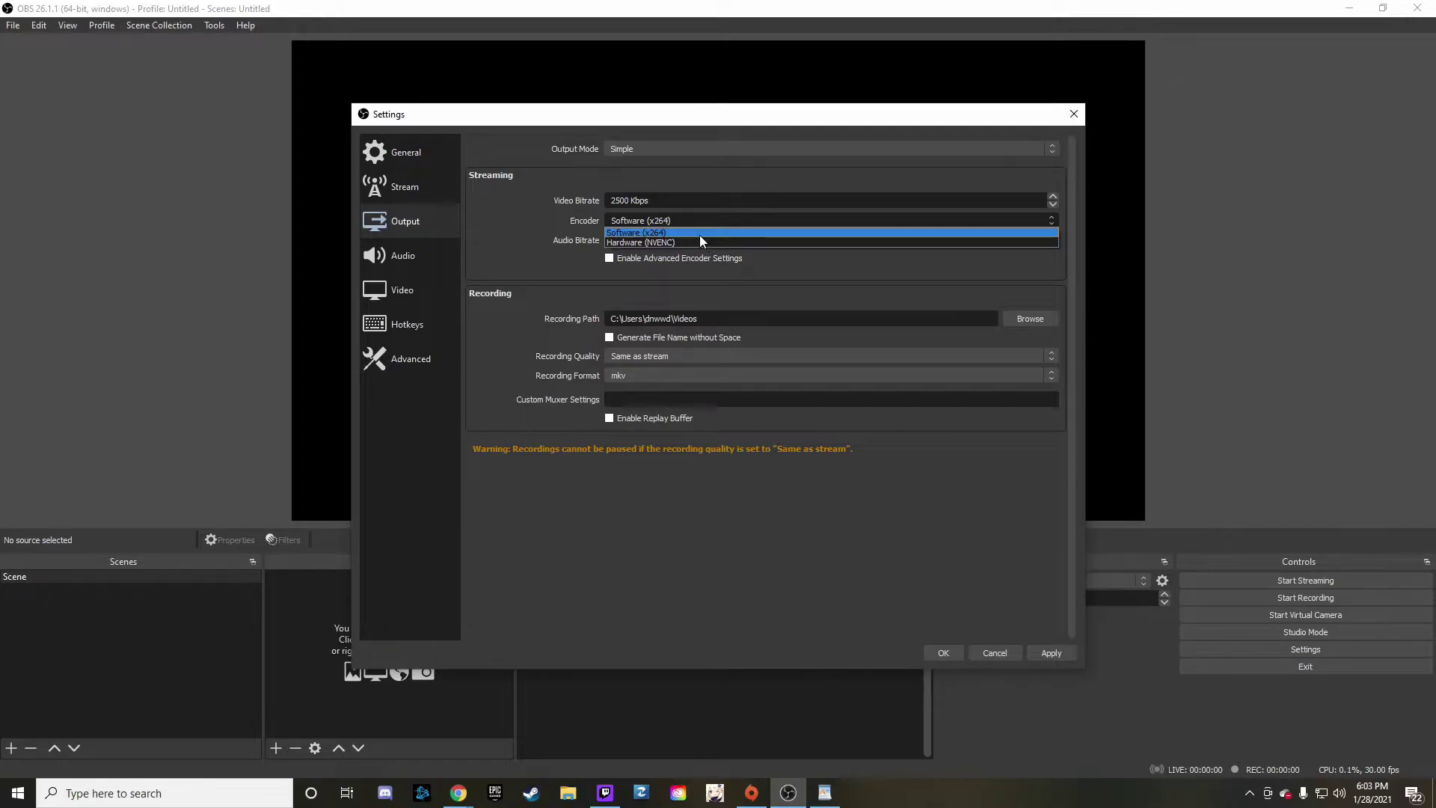
left_click(539, 210)
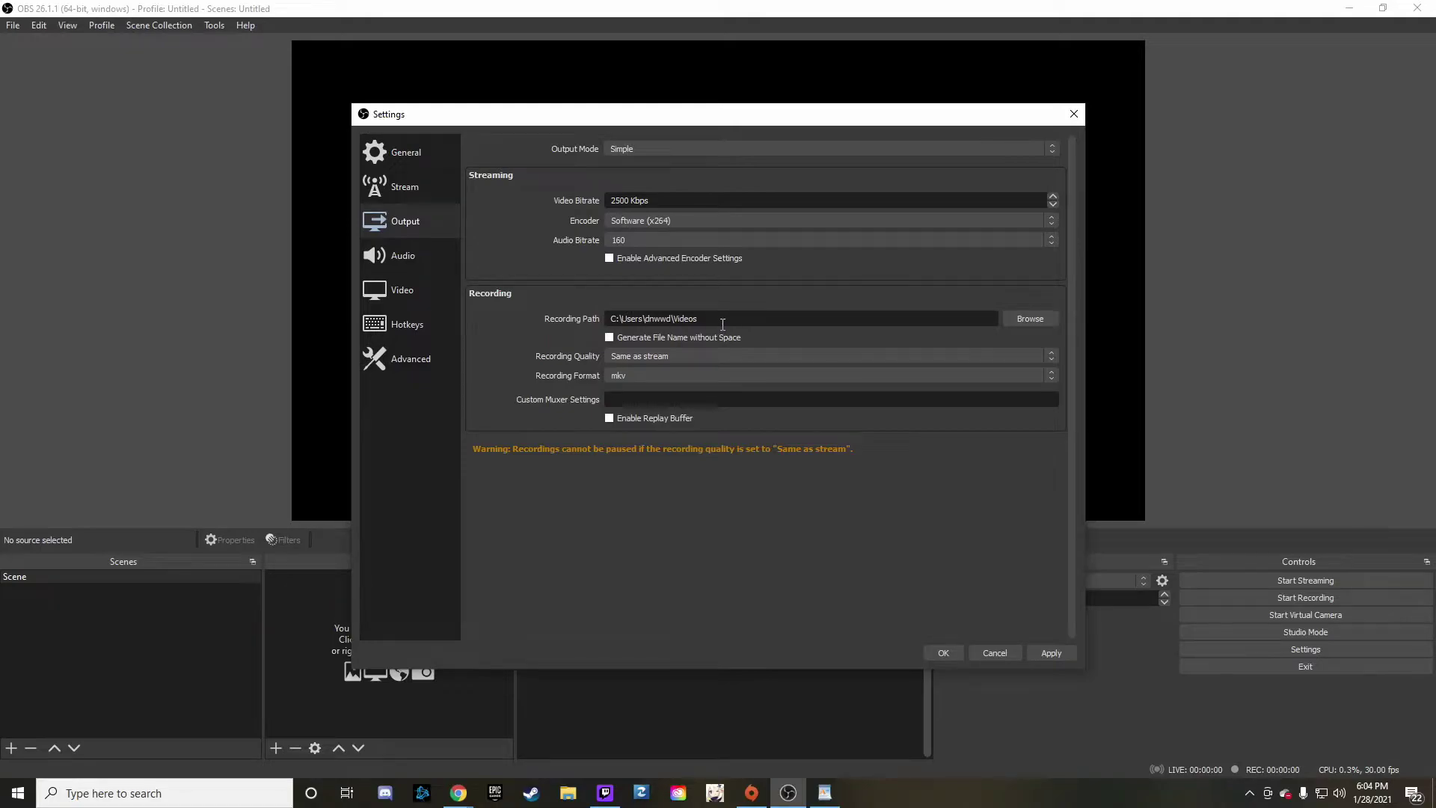
left_click(668, 376)
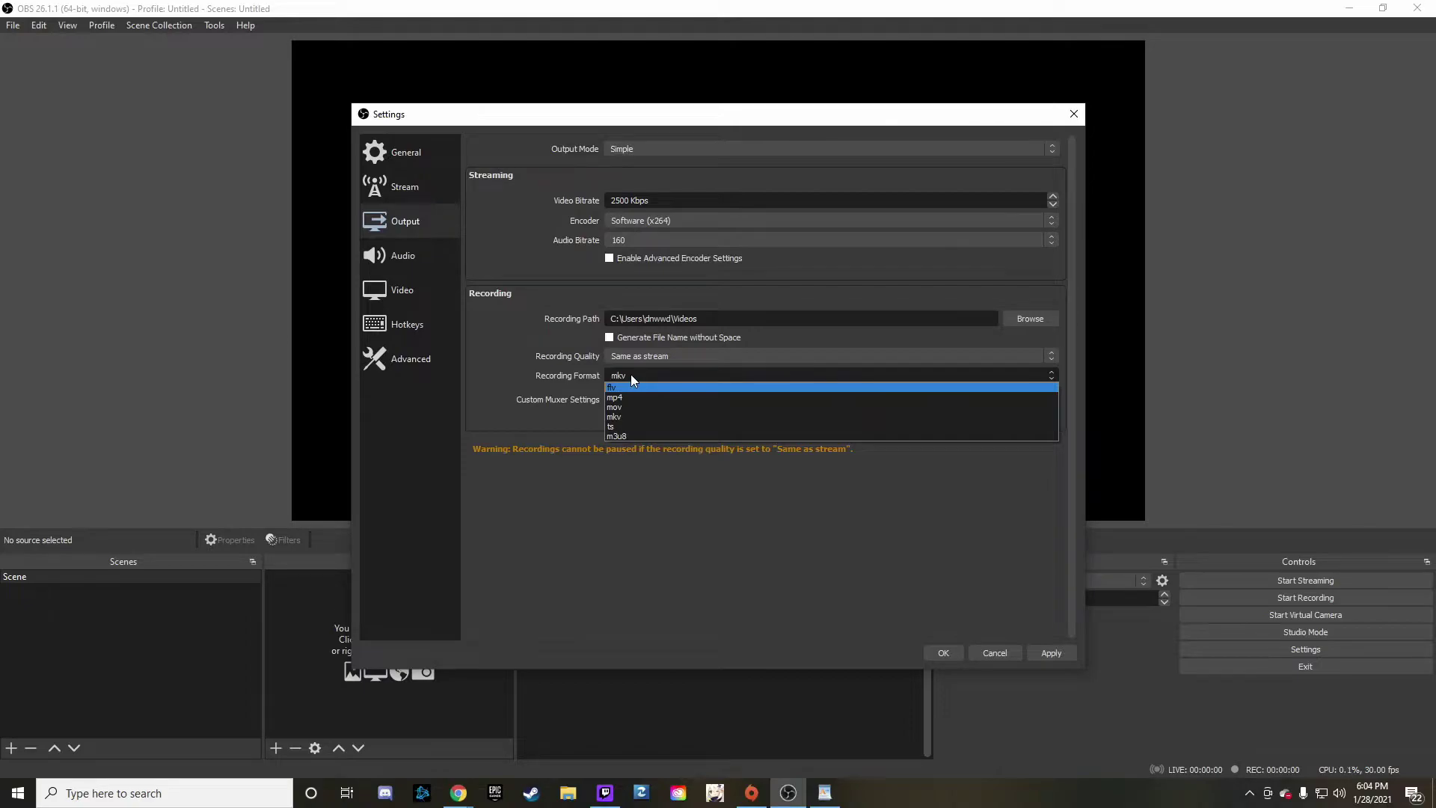
left_click(632, 379)
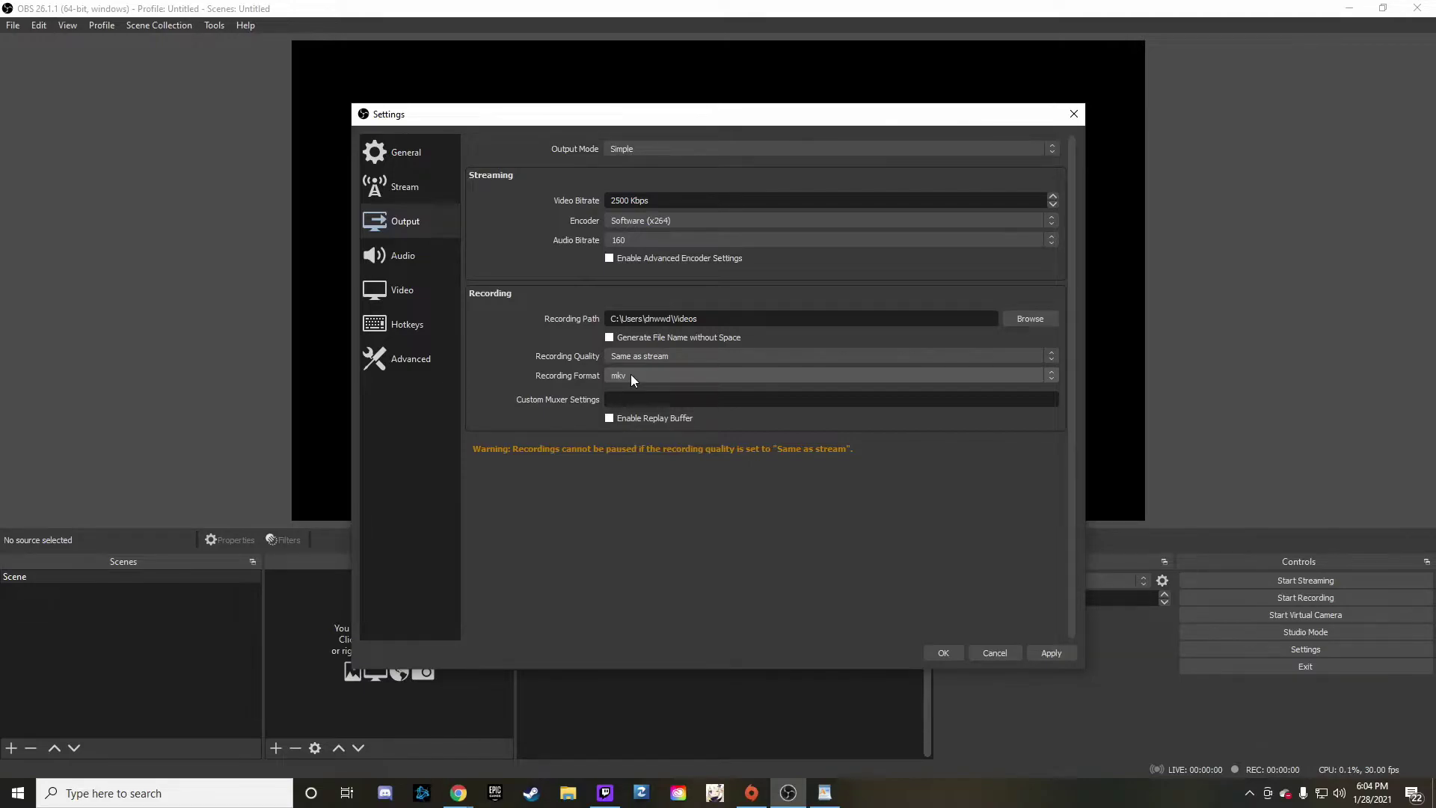
left_click(630, 374)
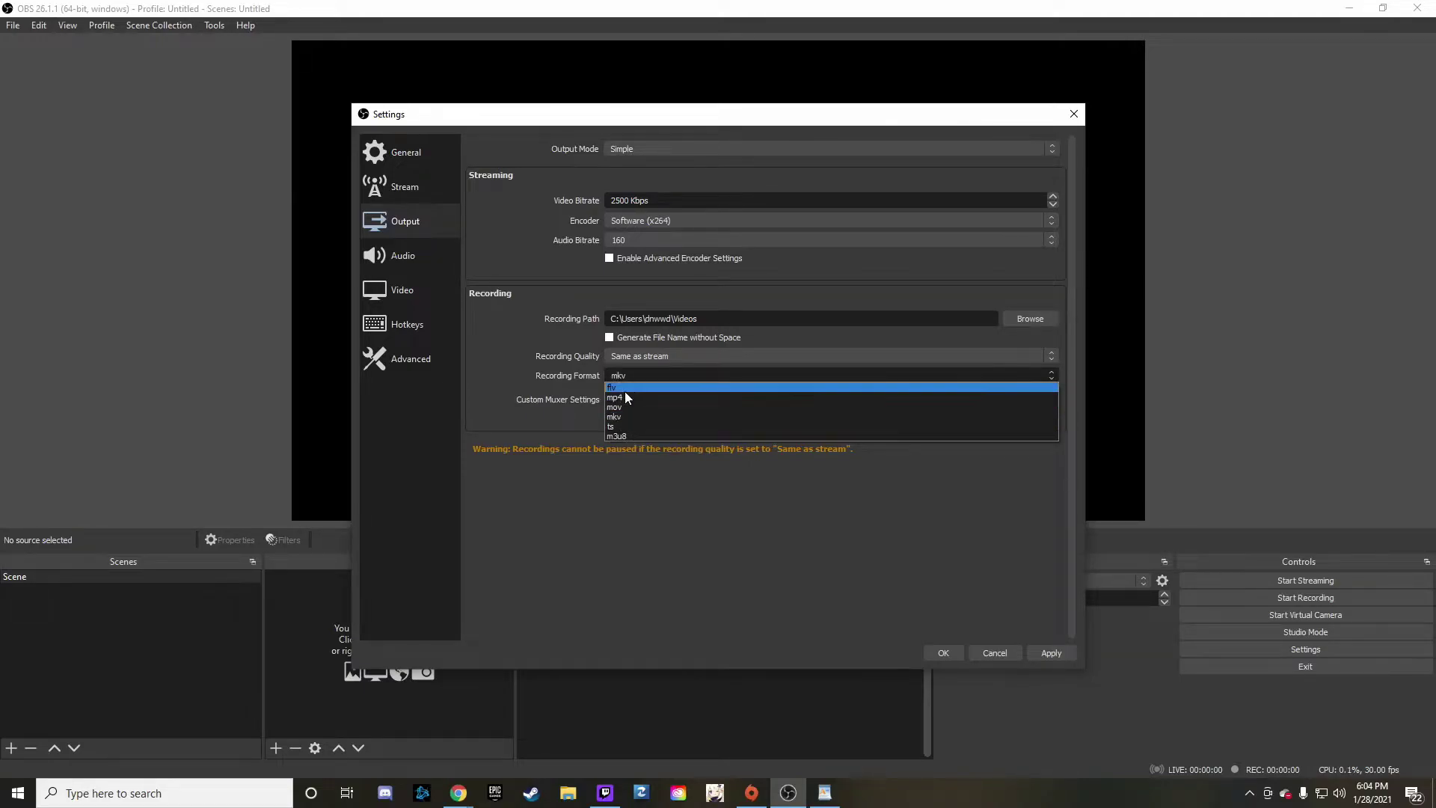
left_click(625, 400)
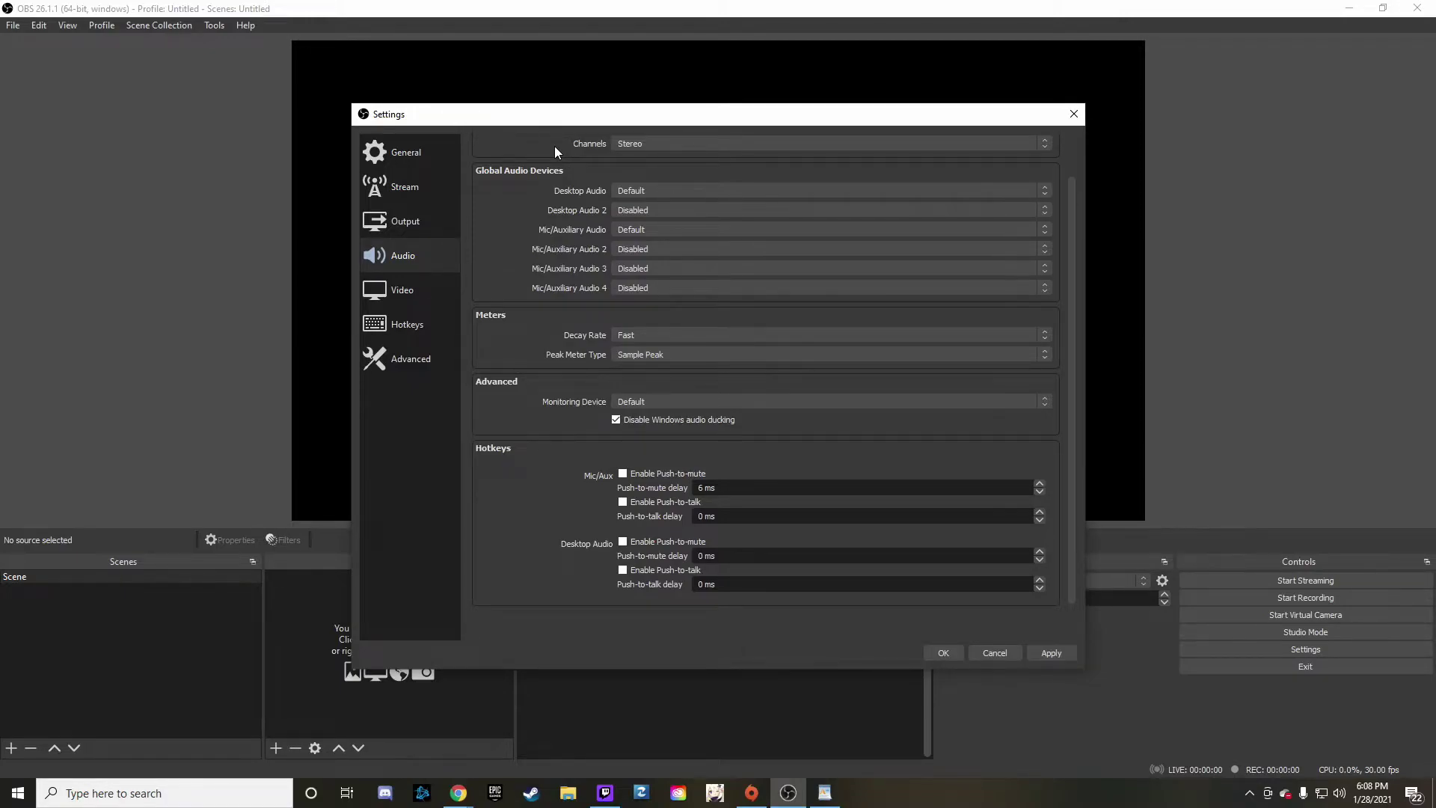
Review the channel options in the Audio settings and keep Stereo.
left_click(642, 145)
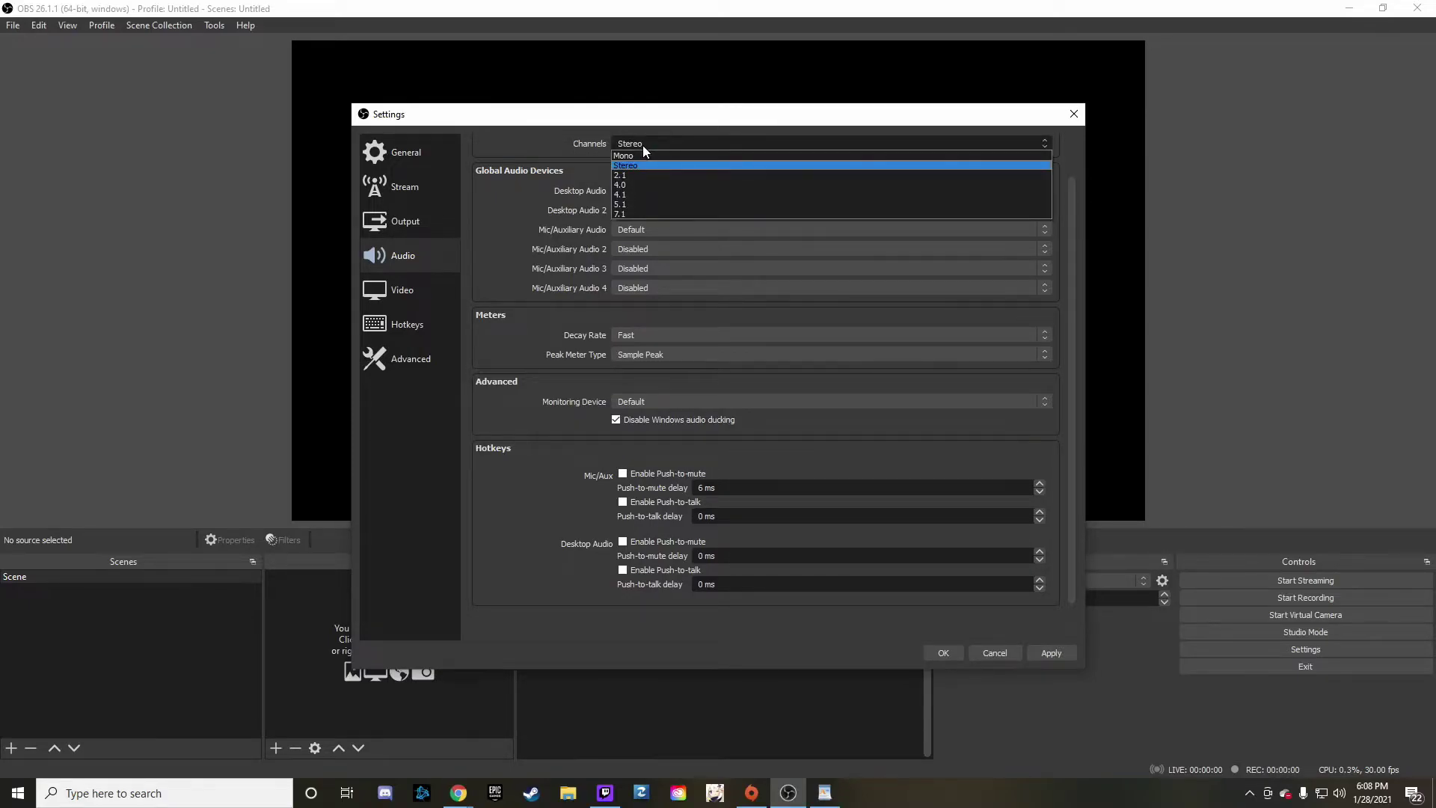
left_click(643, 145)
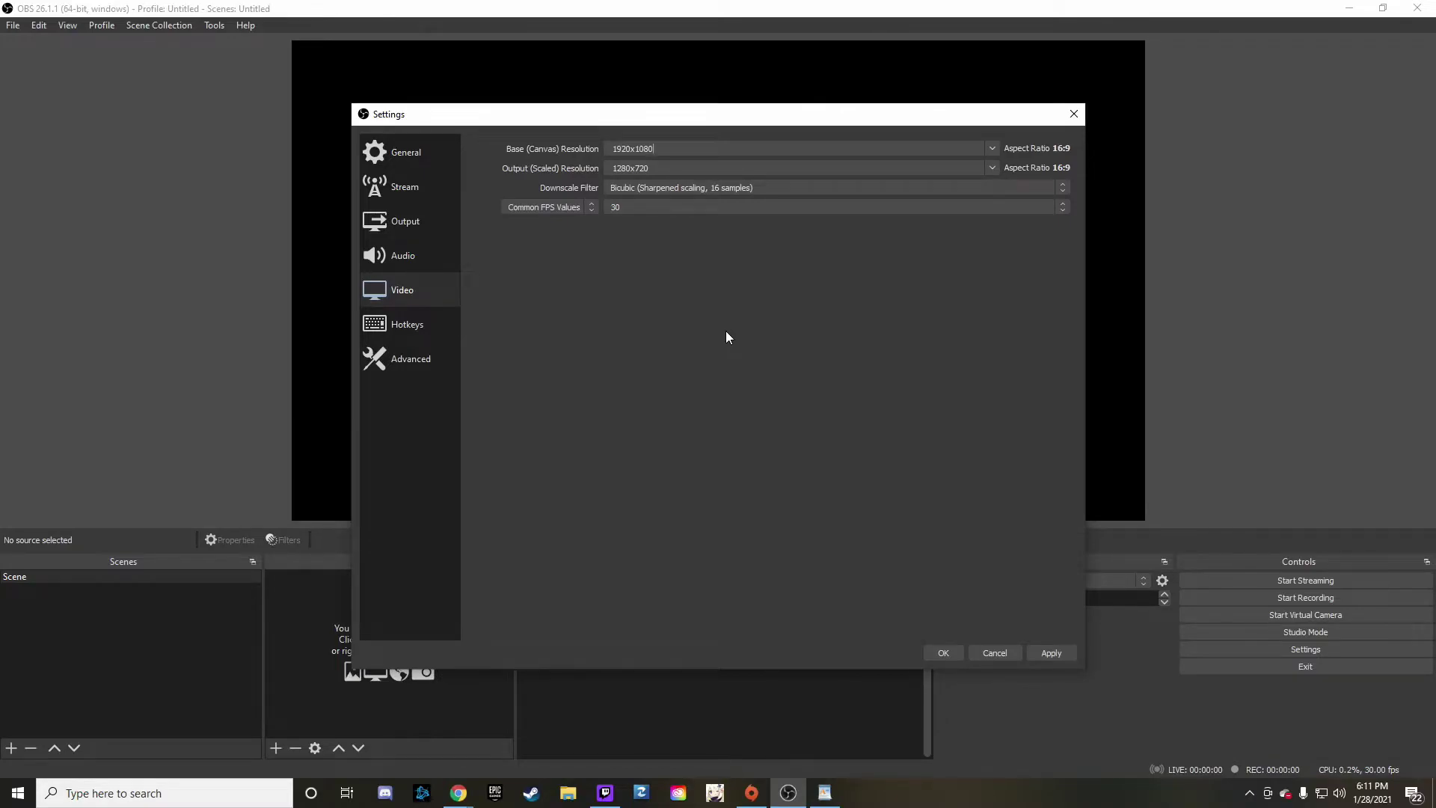
Review the base canvas and scaled output resolution choices in the Video settings.
left_click(991, 149)
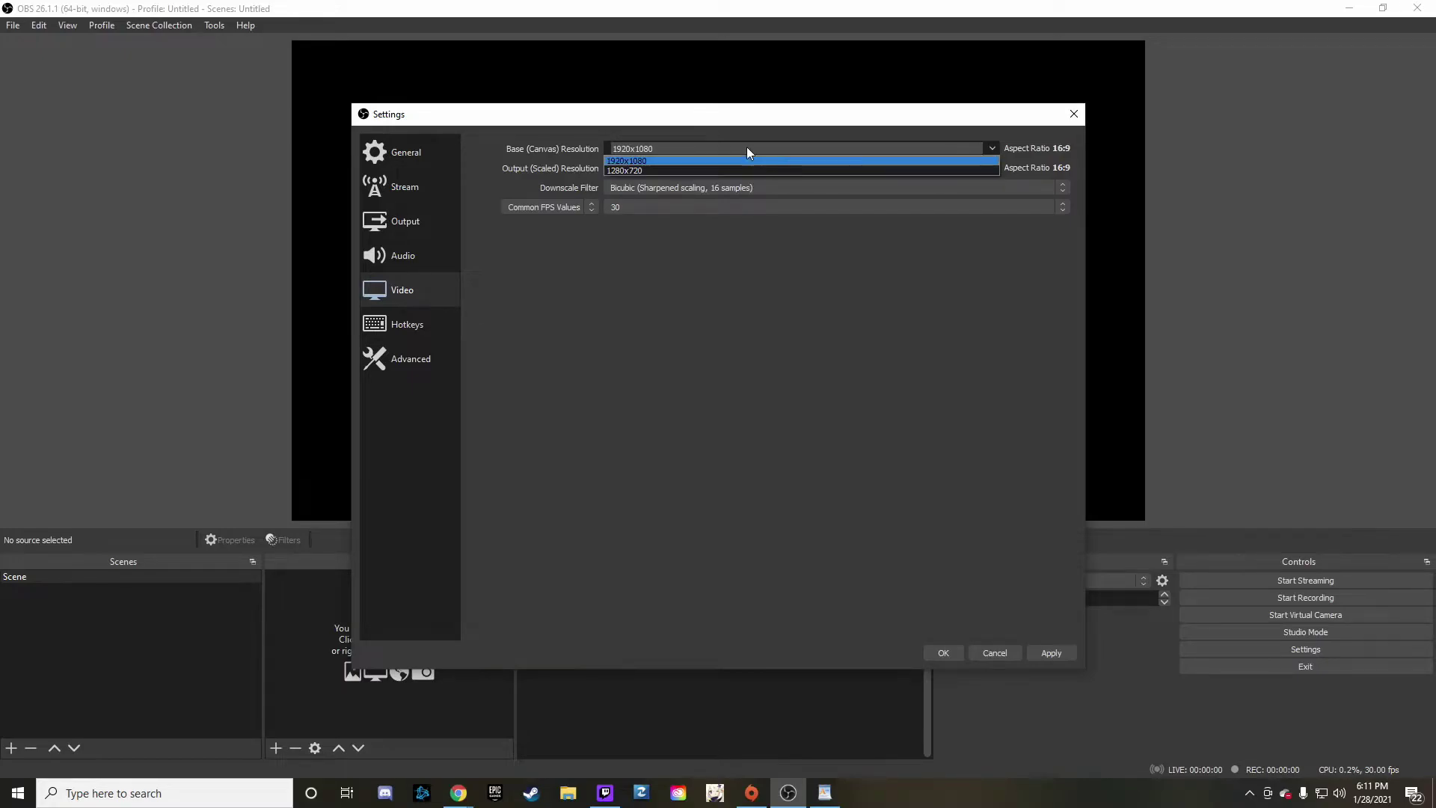
left_click(752, 273)
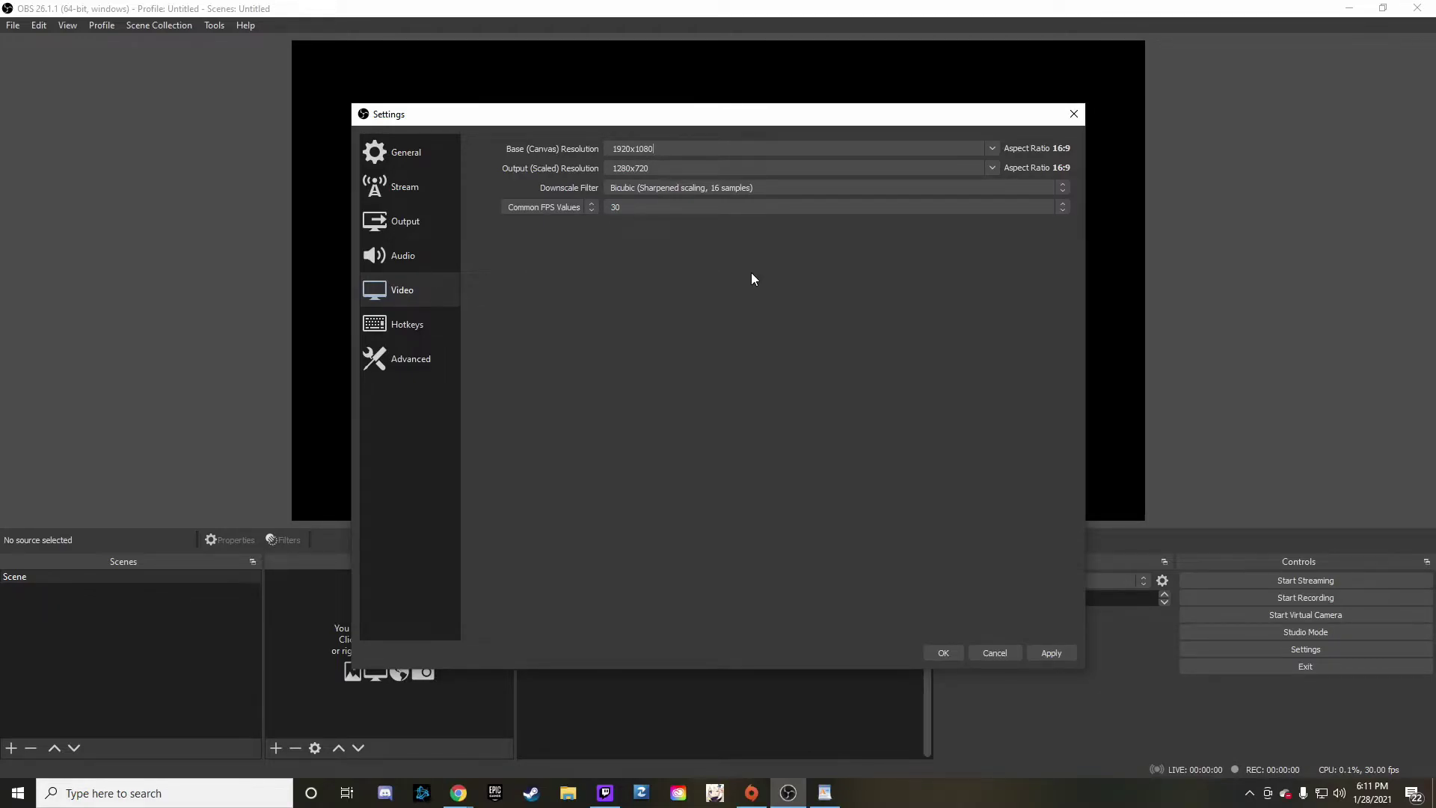
left_click(993, 169)
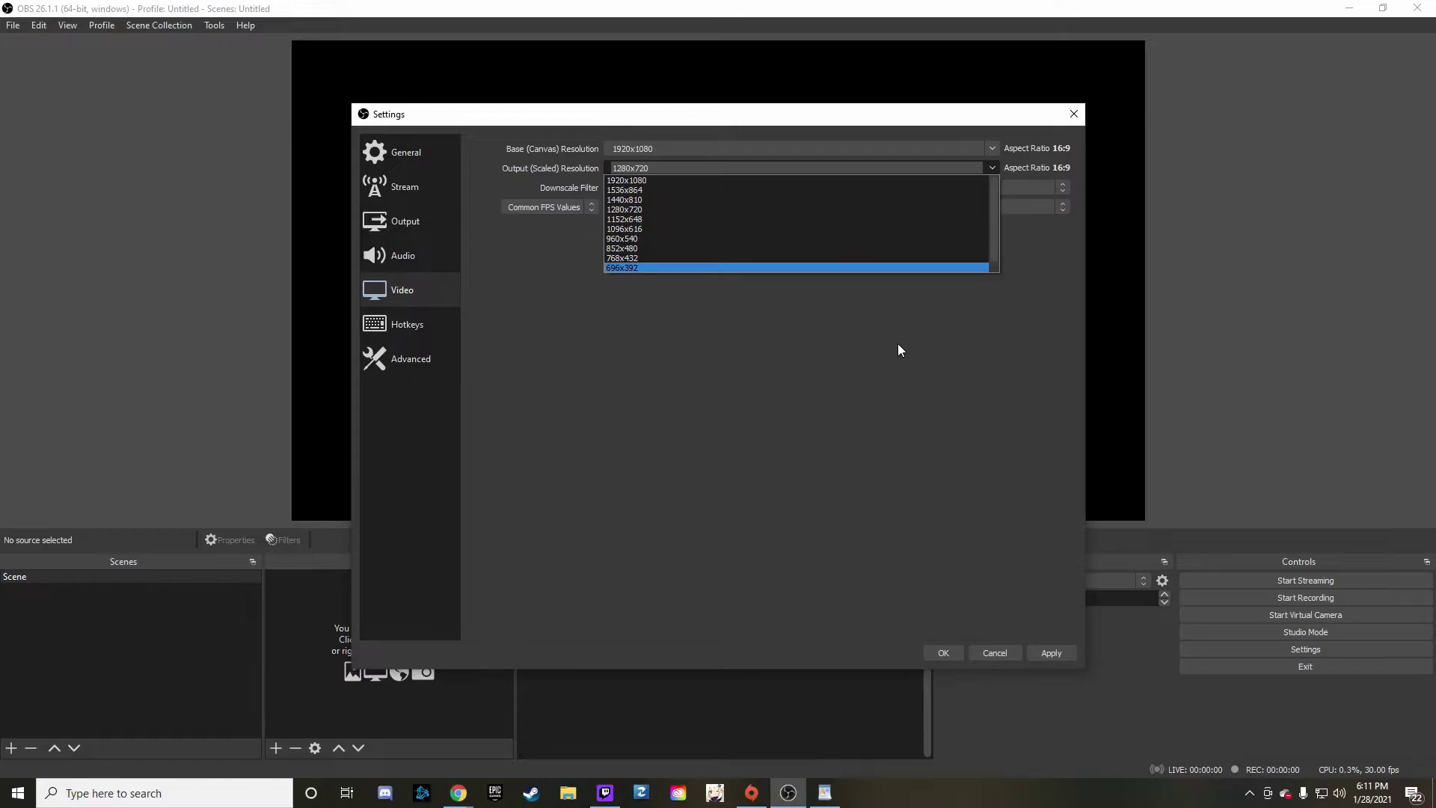
left_click(808, 352)
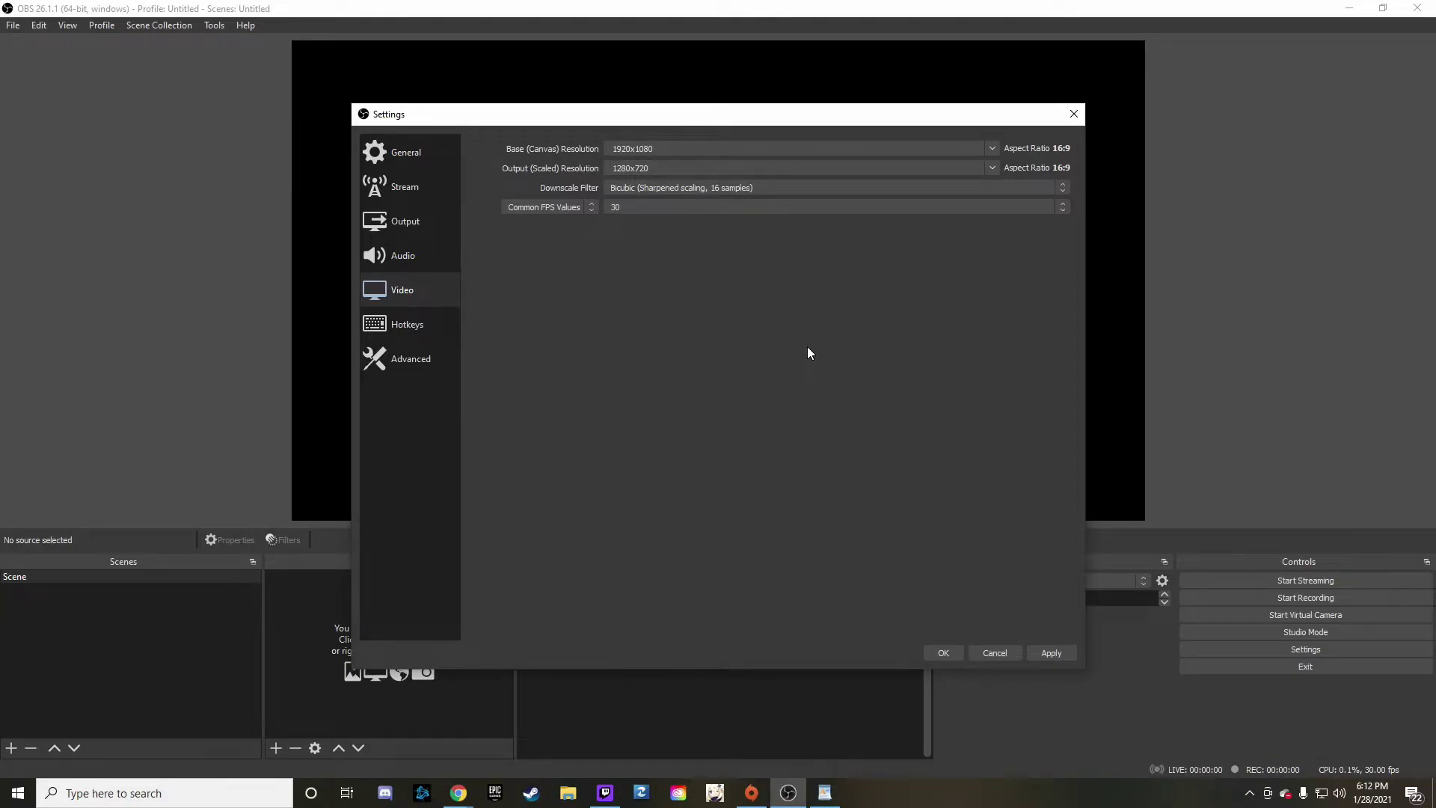
Set the output (scaled) resolution to 1920x1080 and keep the Bicubic (Sharpened scaling, 16 samples) downscale filter.
left_click(993, 173)
left_click(702, 182)
left_click(766, 187)
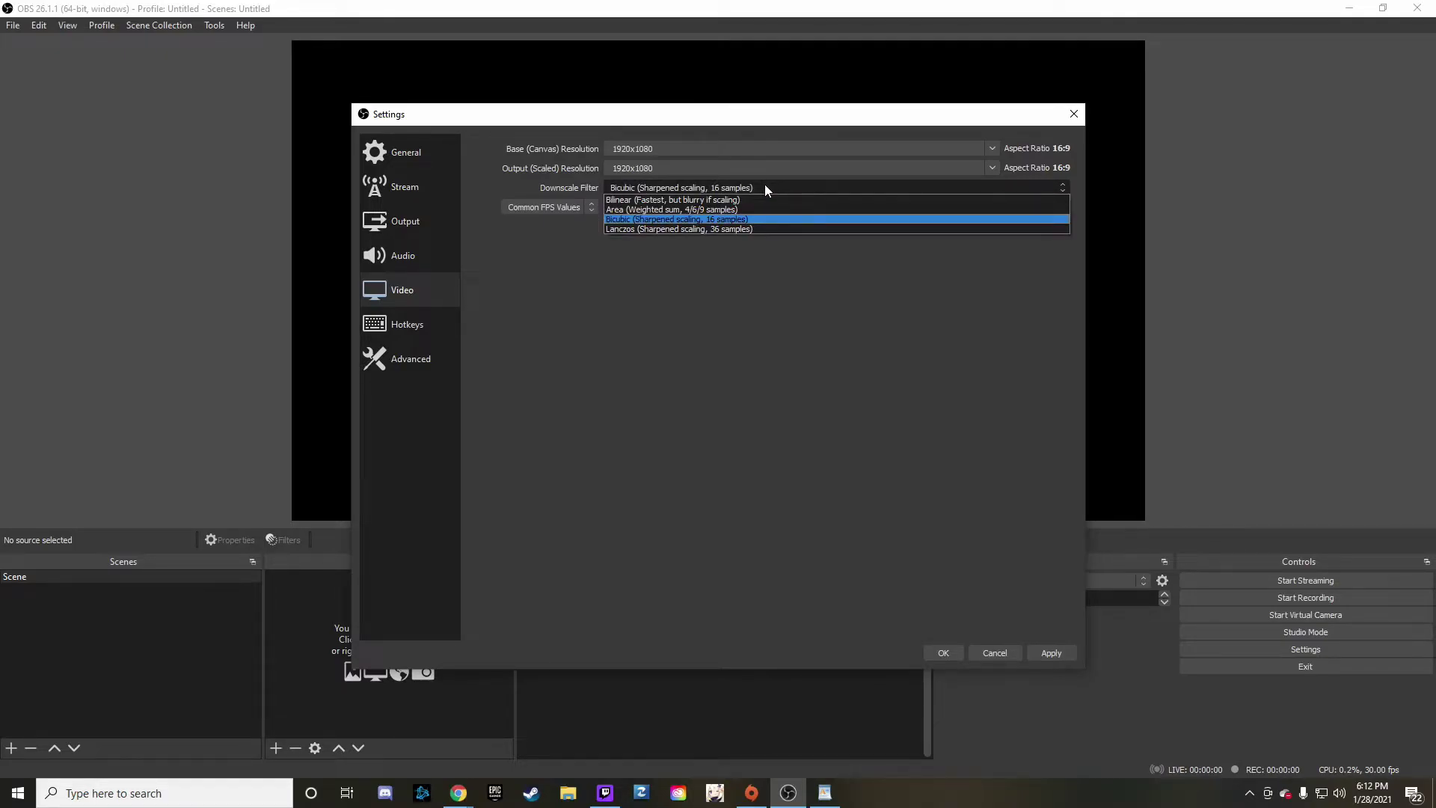
left_click(744, 219)
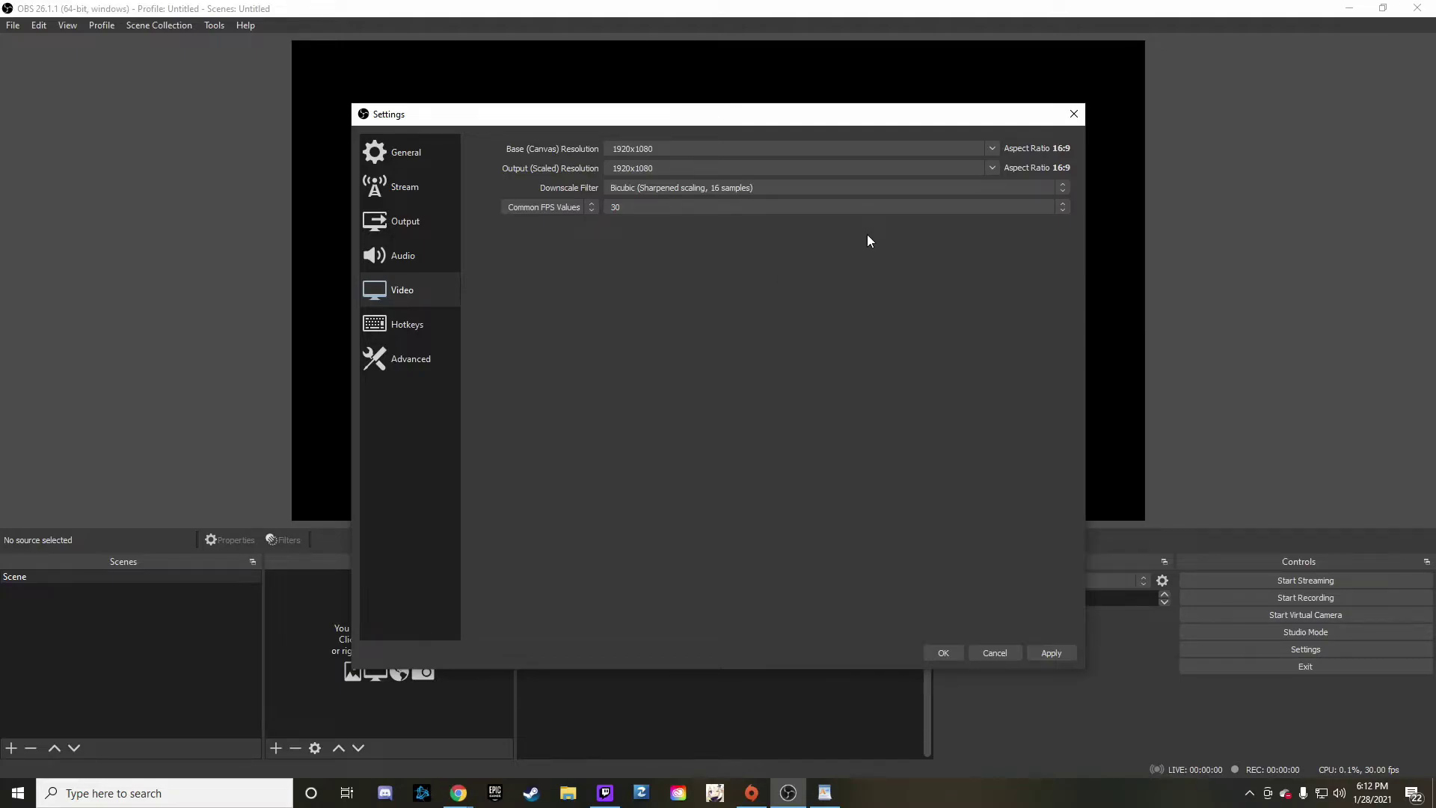
Review the common FPS values in the Video settings and set the frame rate to 60.
left_click(1020, 209)
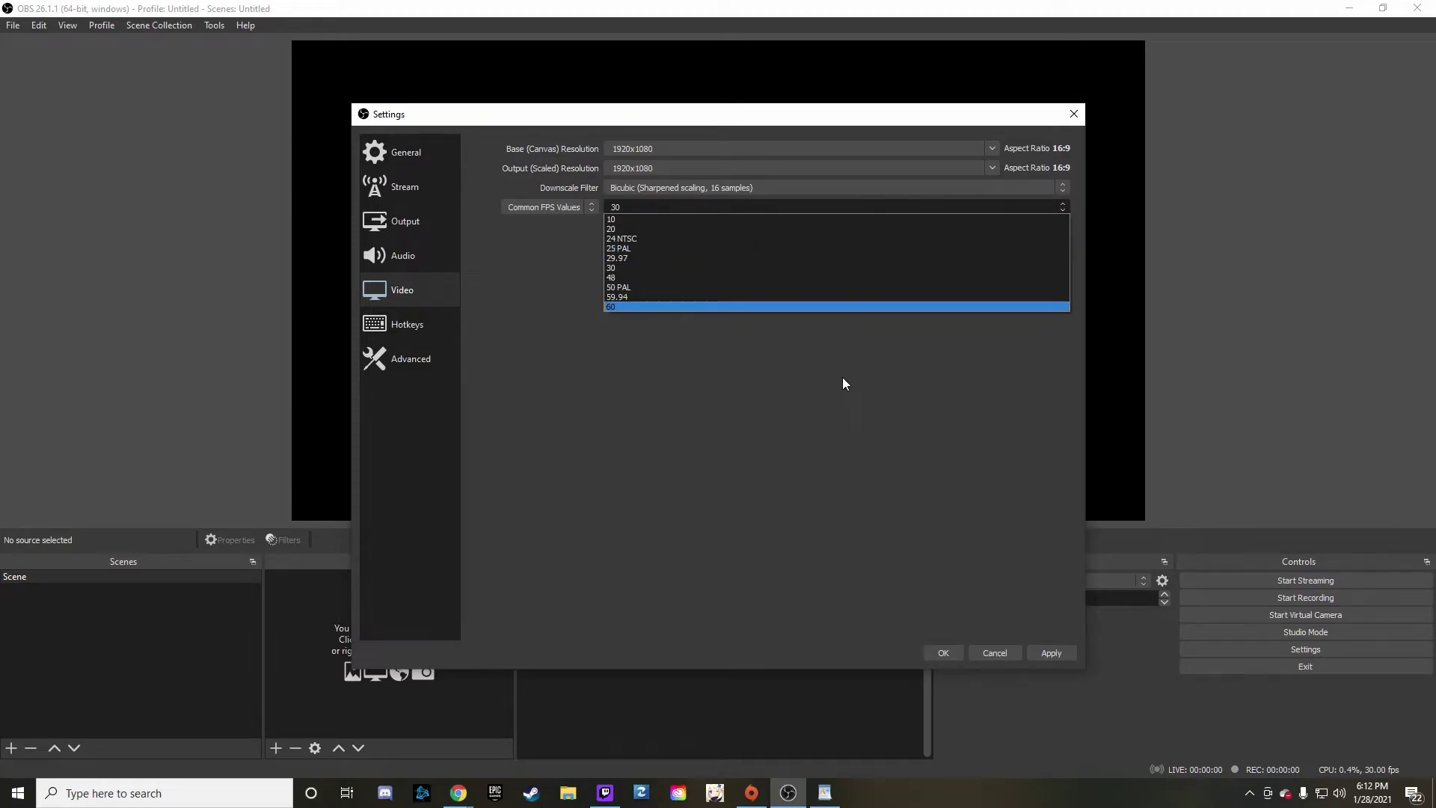
left_click(719, 267)
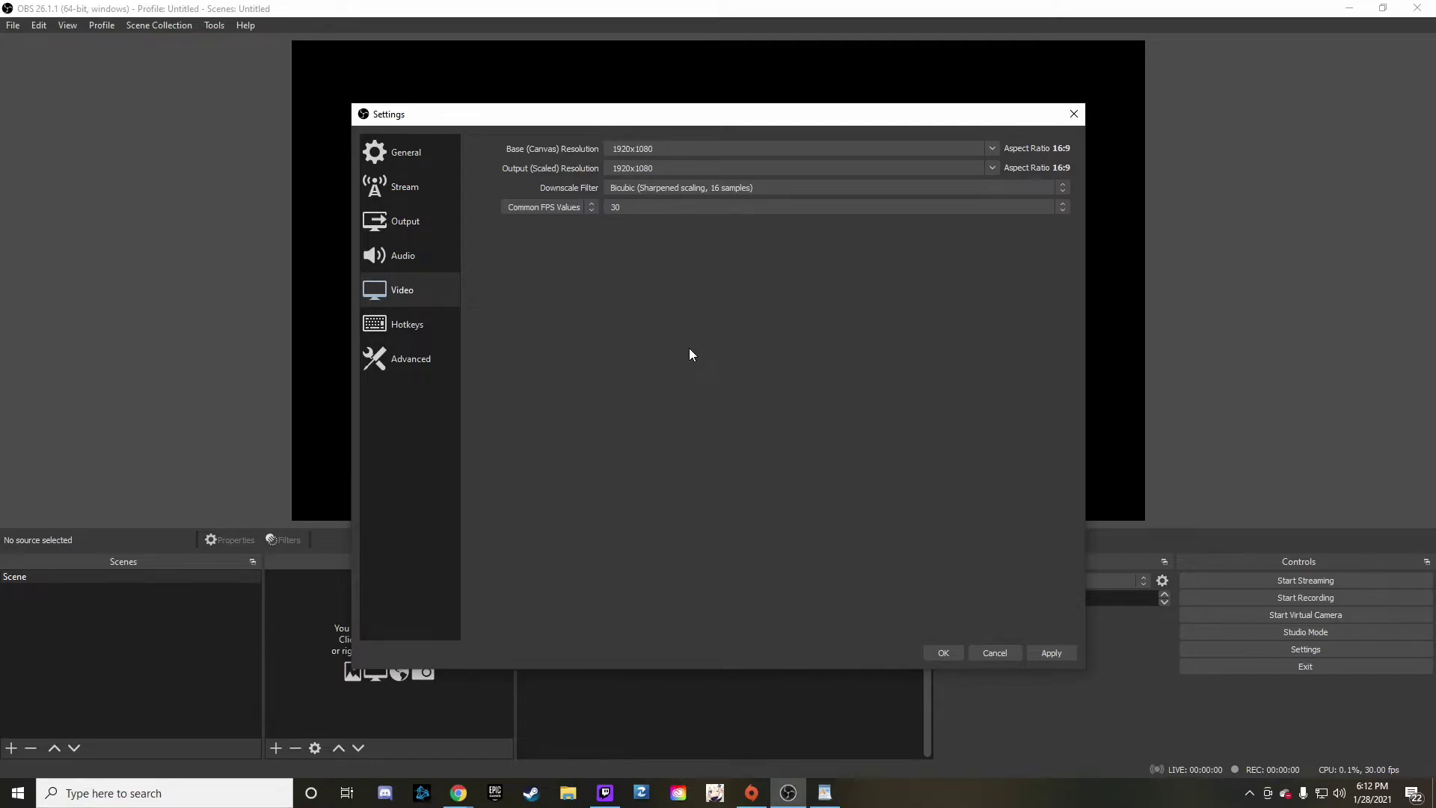
left_click(717, 208)
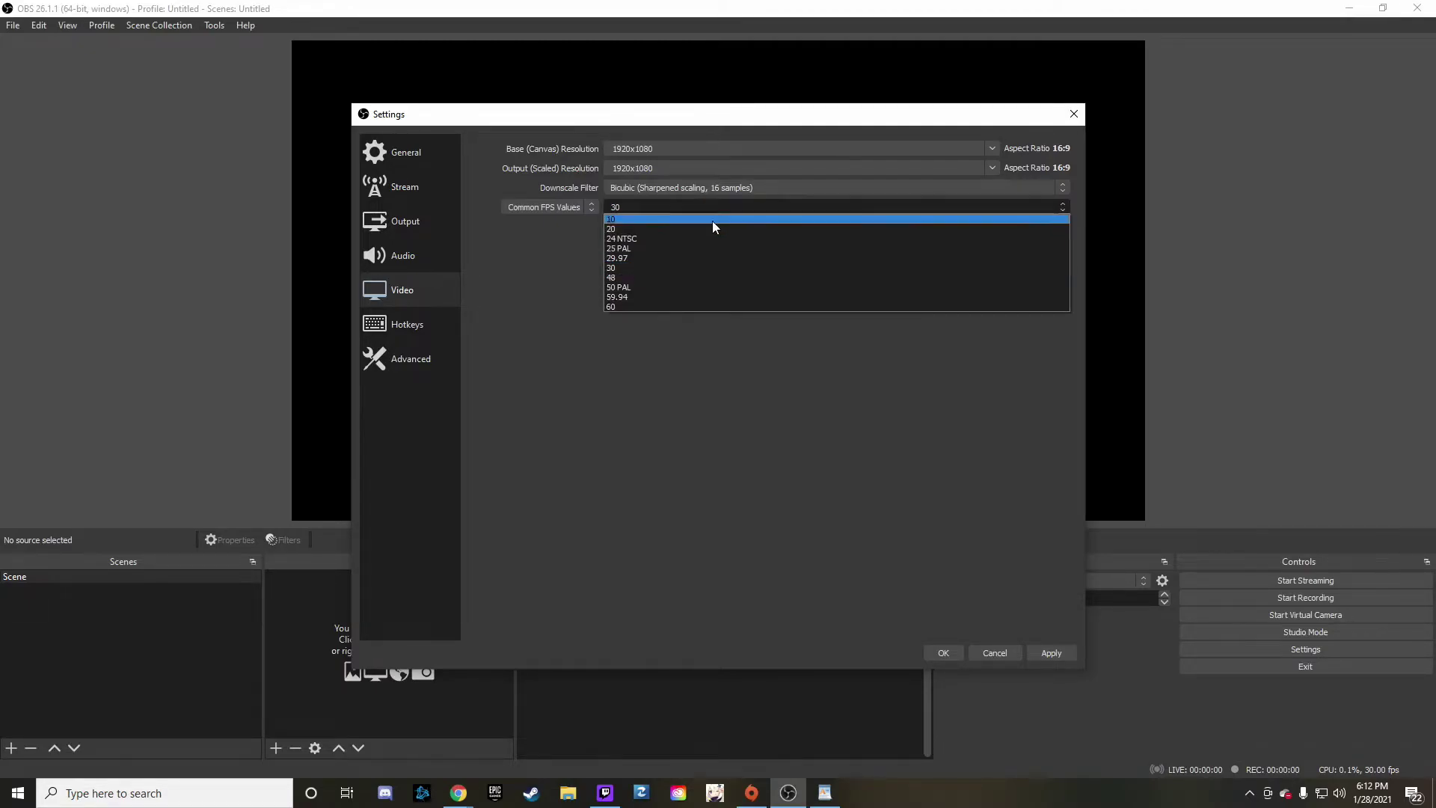
left_click(652, 309)
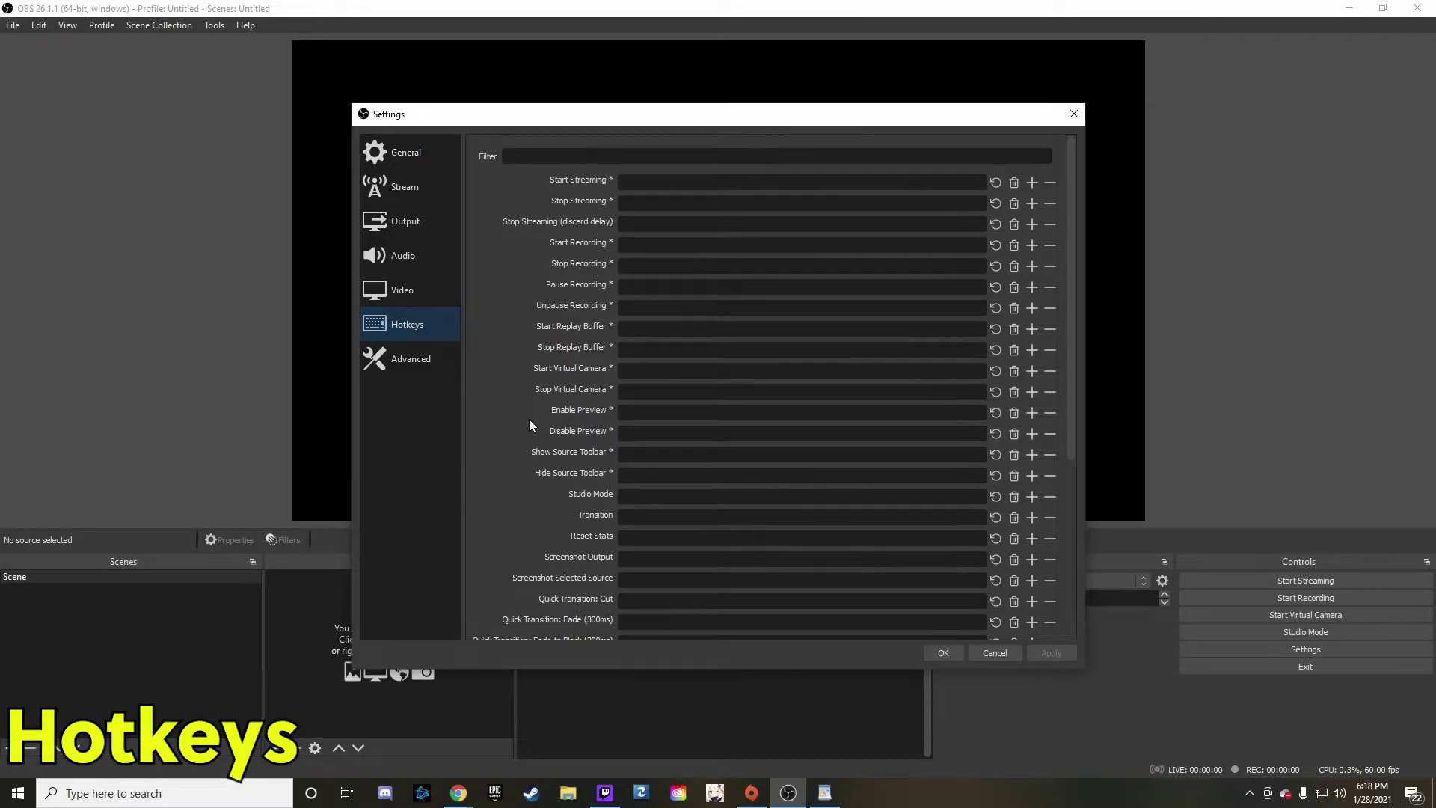
Review the available hotkey assignments for streaming, recording, scenes, desktop audio and microphone in the Hotkeys settings.
scroll(529, 425, "down", 4)
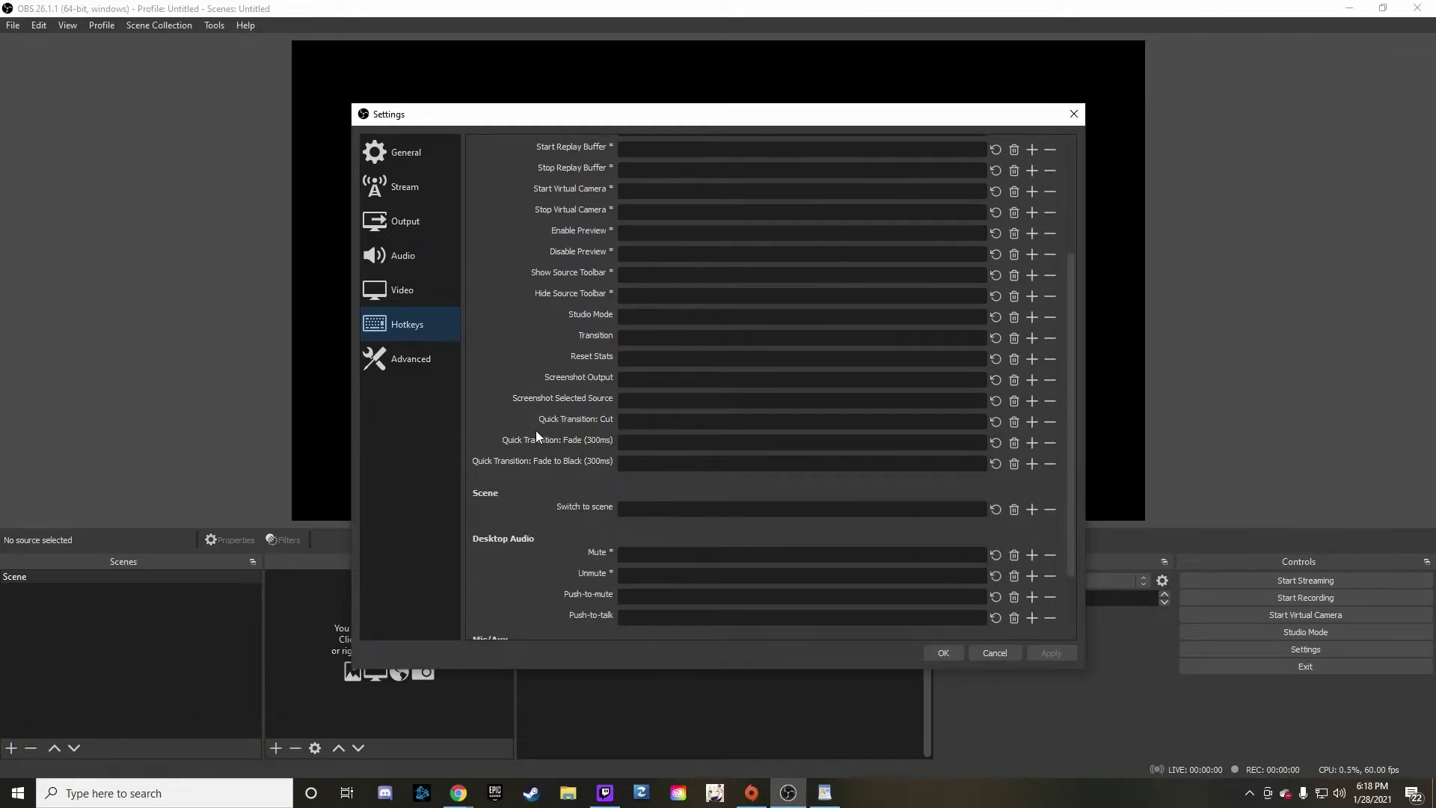
scroll(537, 434, "down", 2)
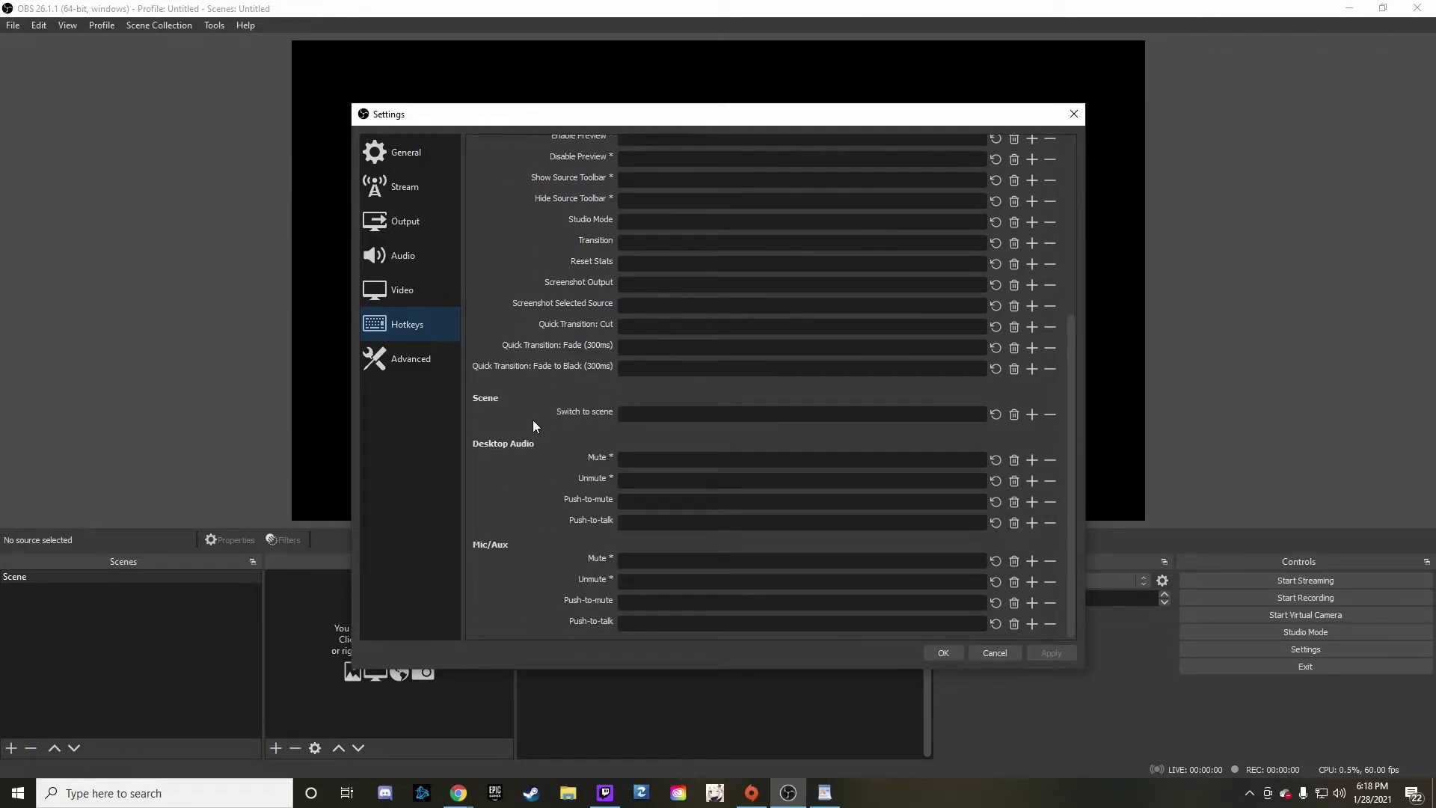
scroll(535, 426, "up", 6)
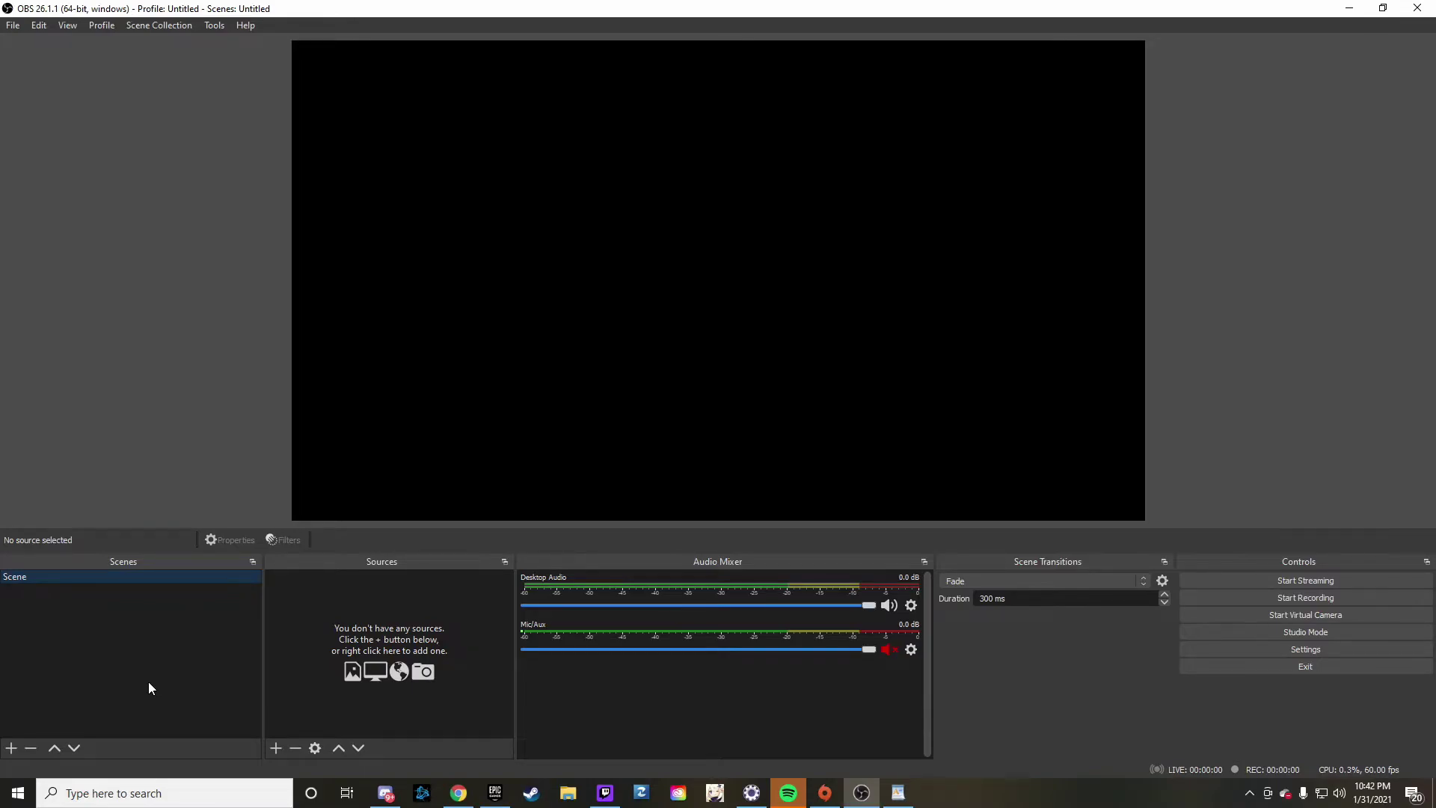
Add two new scenes named "game cam" and "starting soon".
left_click(10, 748)
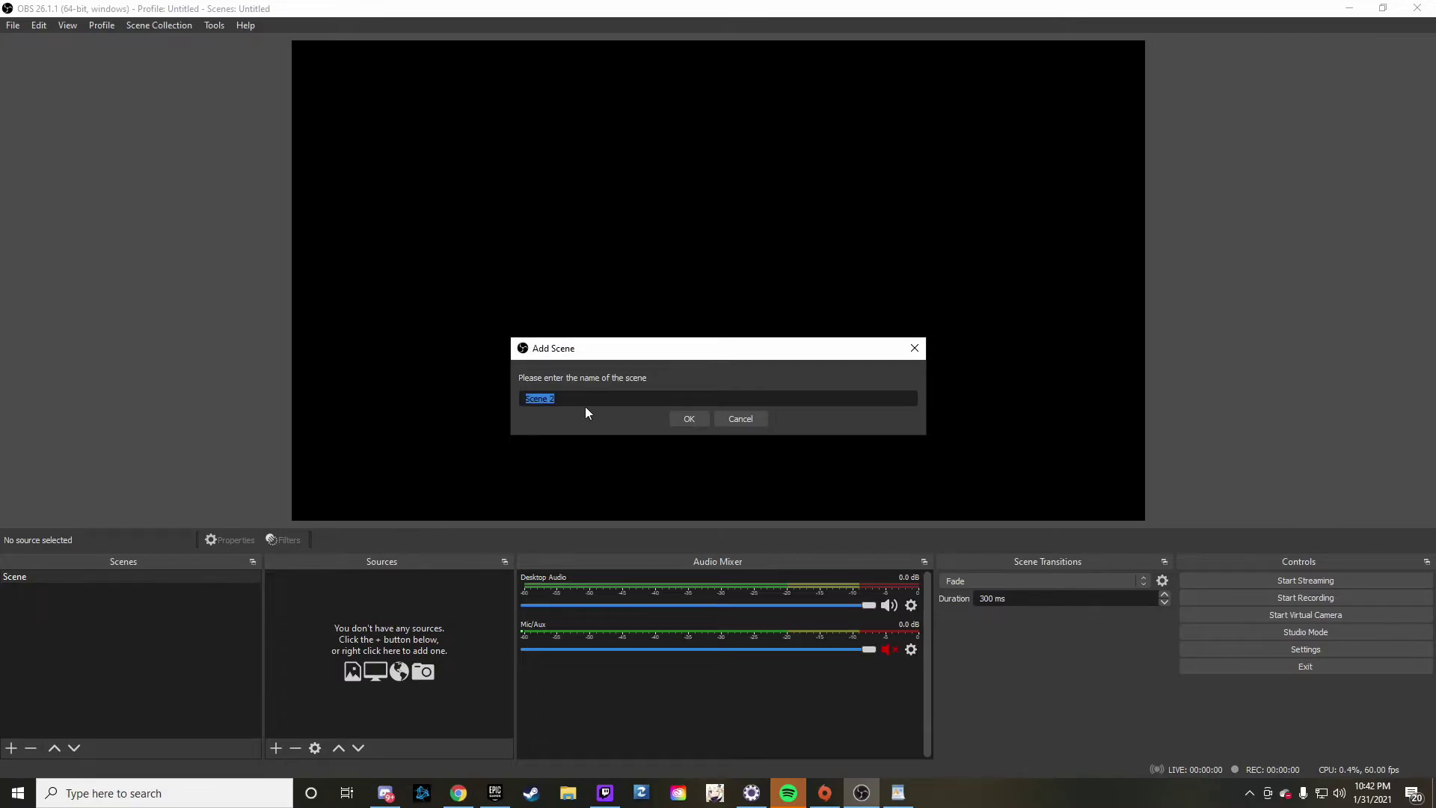
type("game cam")
left_click(689, 419)
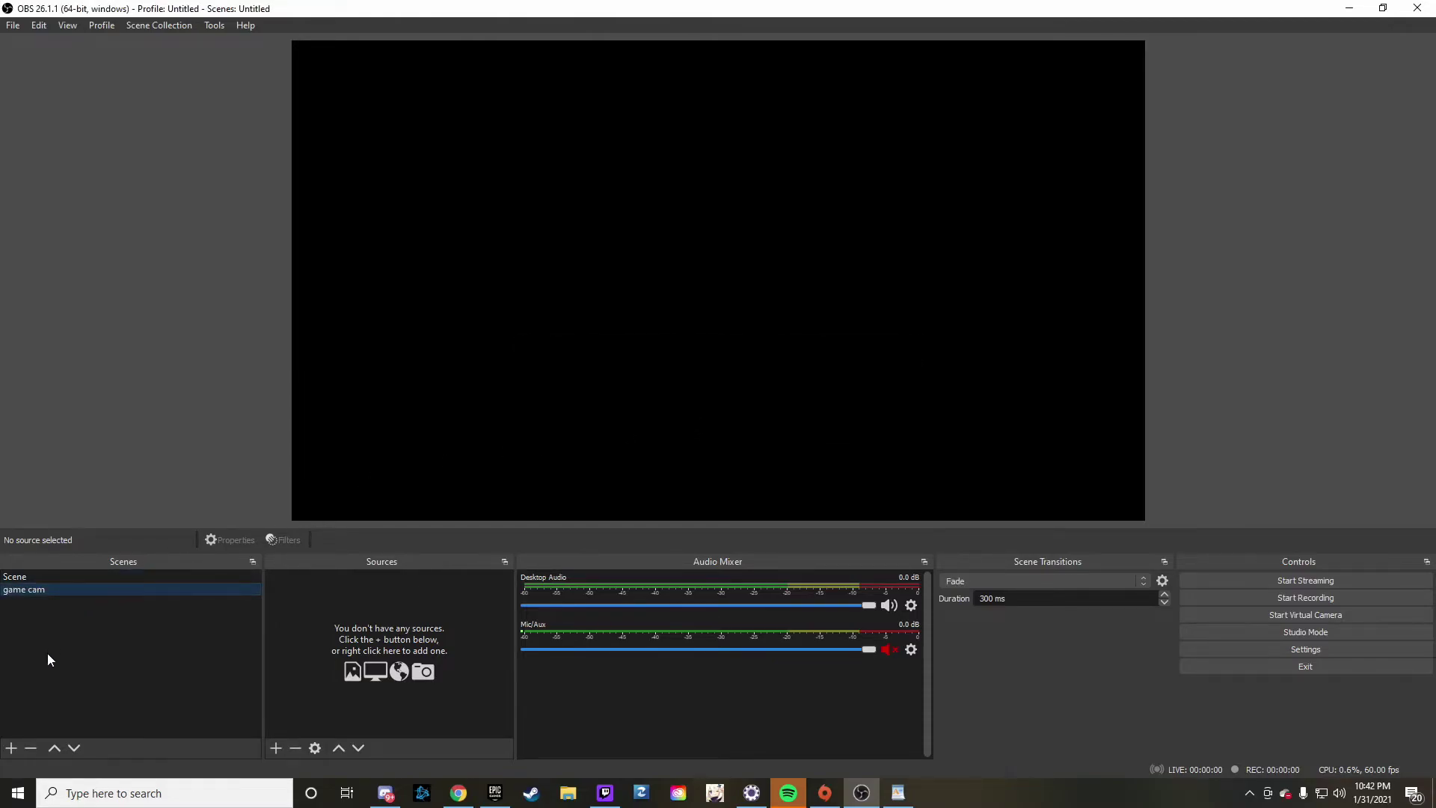
left_click(12, 748)
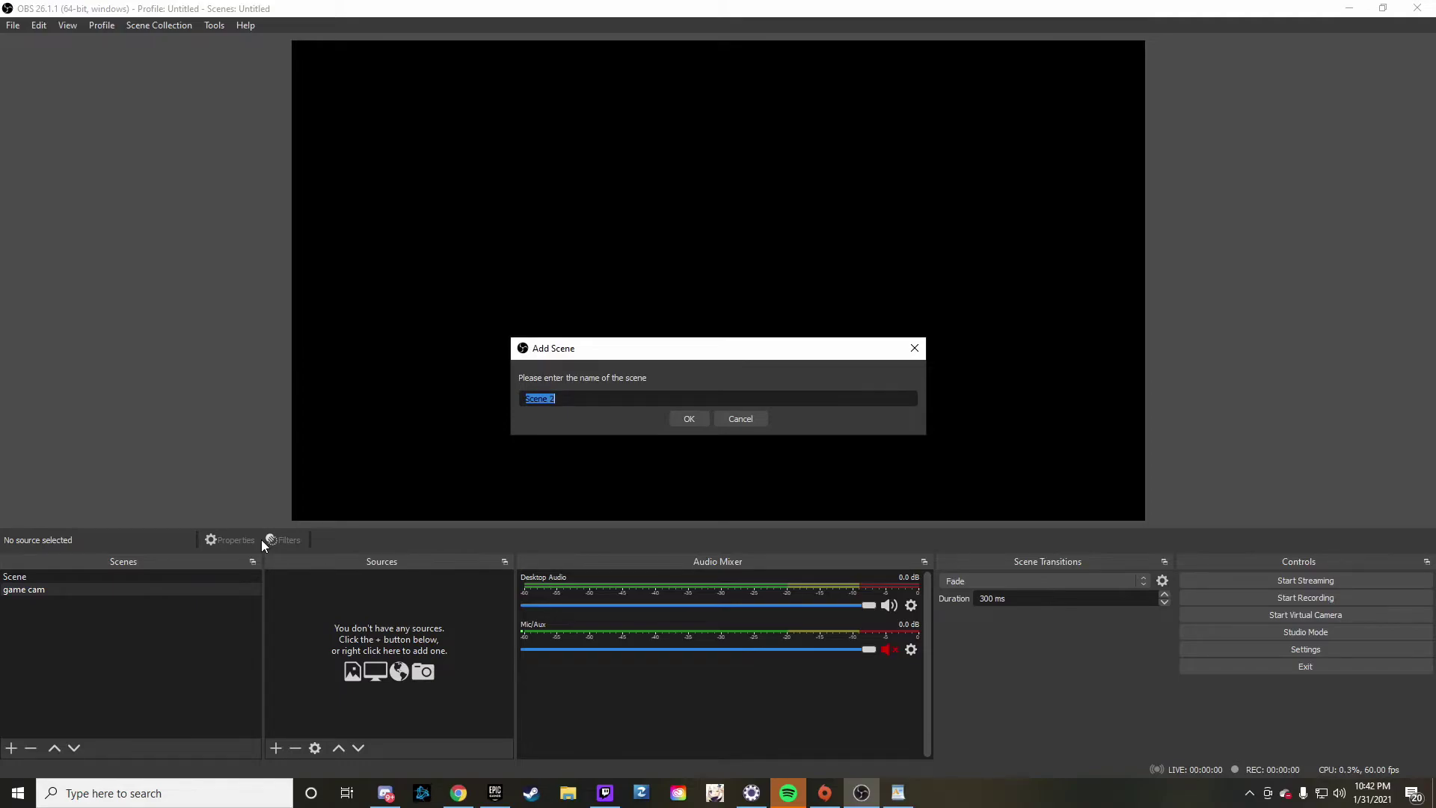
type("starting soon")
left_click(688, 420)
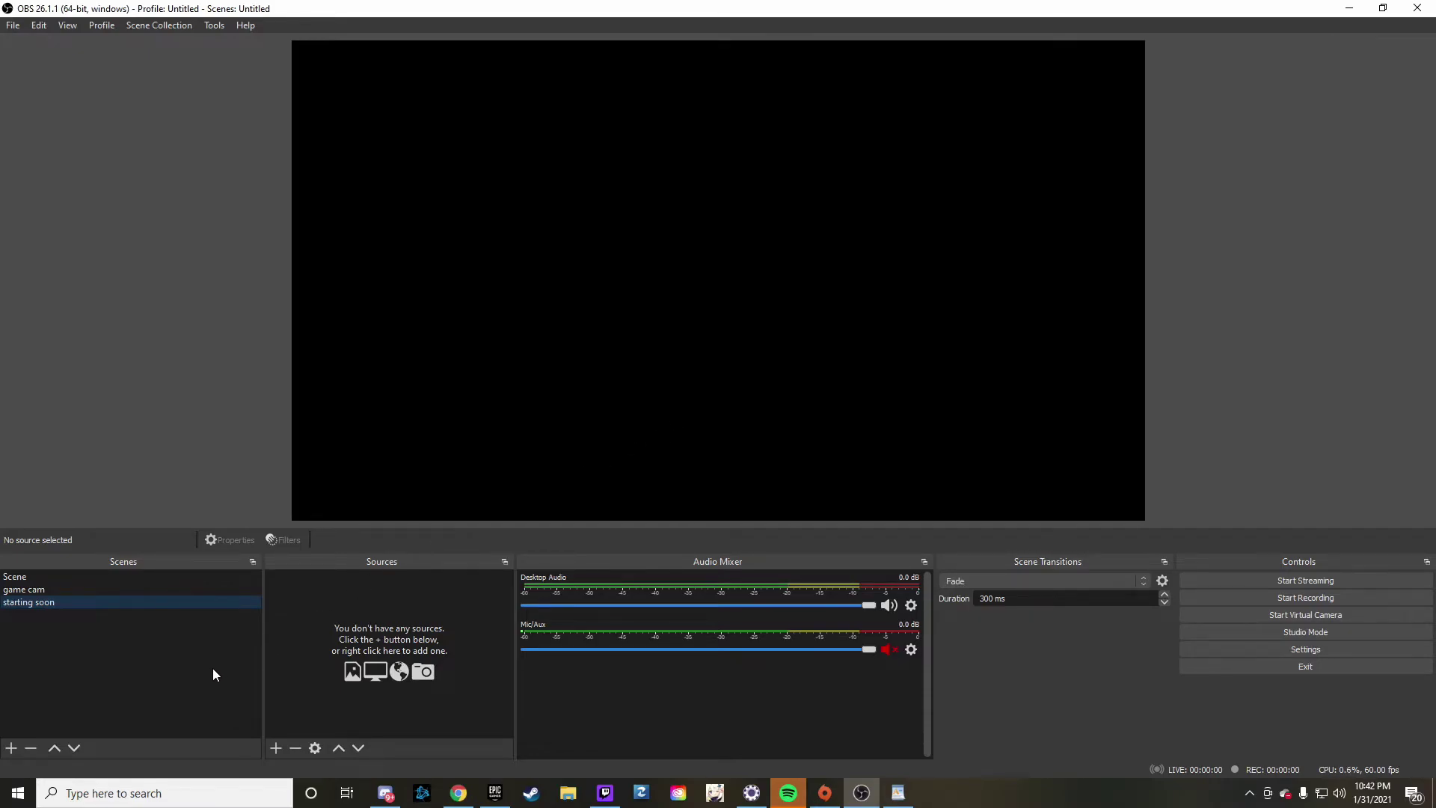
Add a new Game Capture source to the original scene, keeping the mode Capture any fullscreen application.
left_click(88, 588)
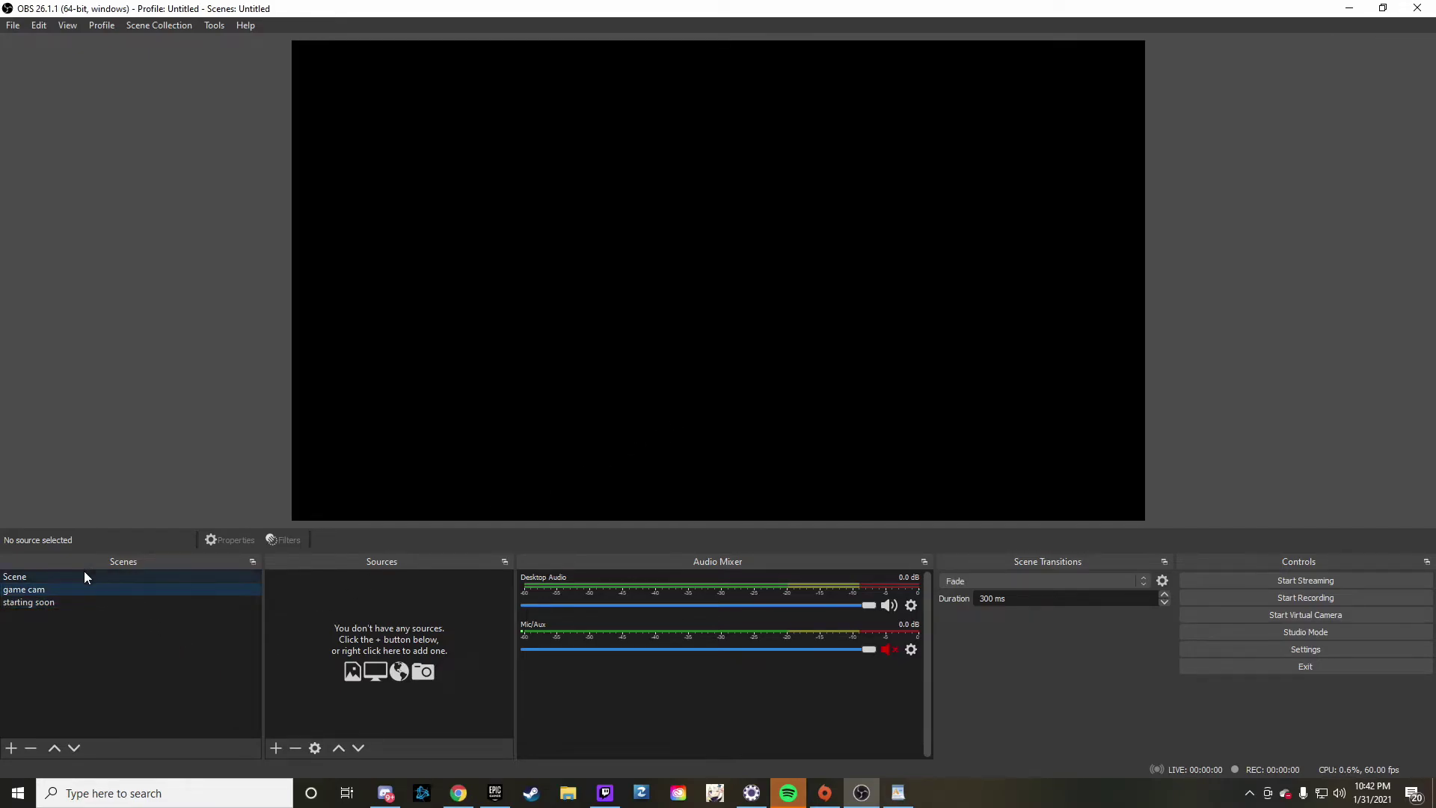
left_click(84, 574)
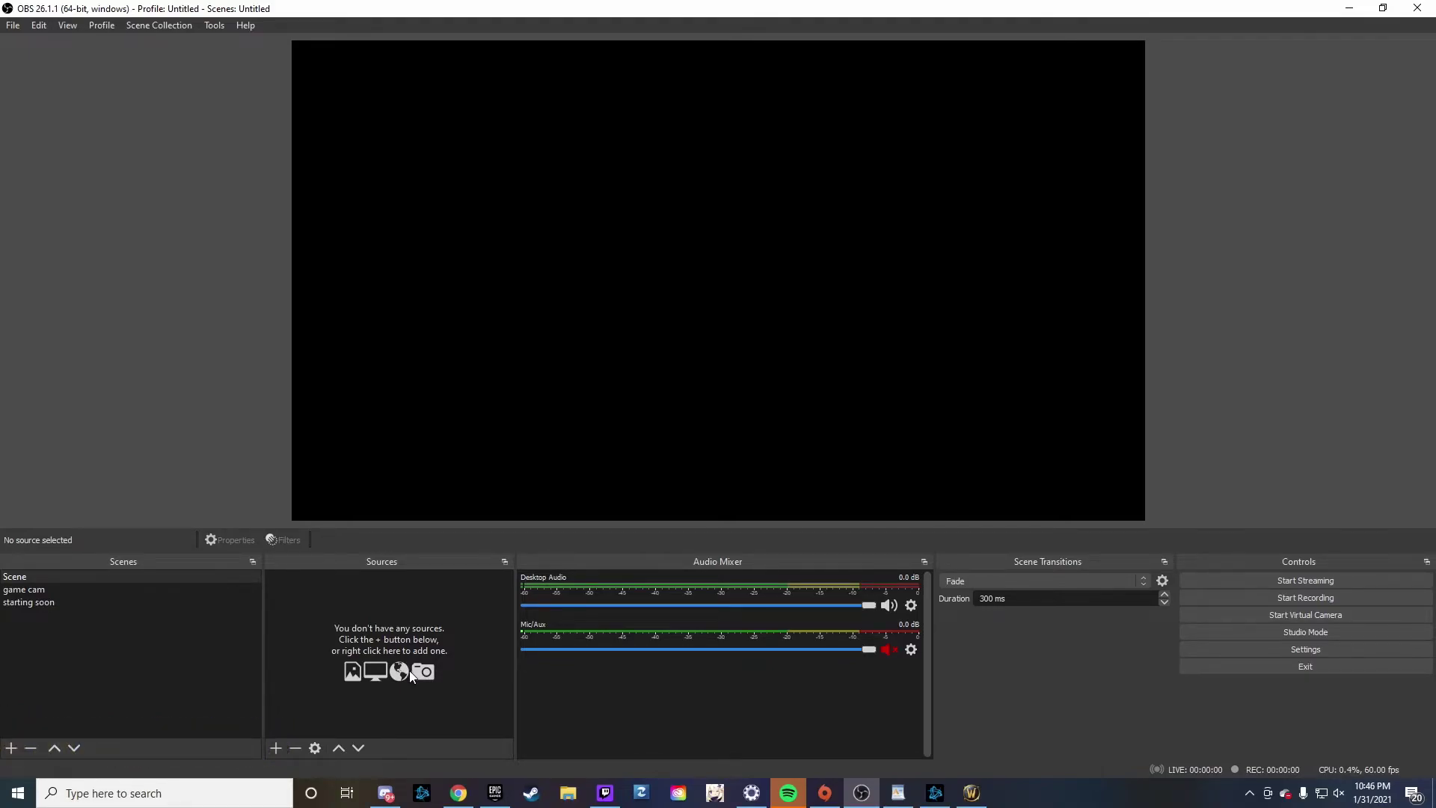
left_click(274, 749)
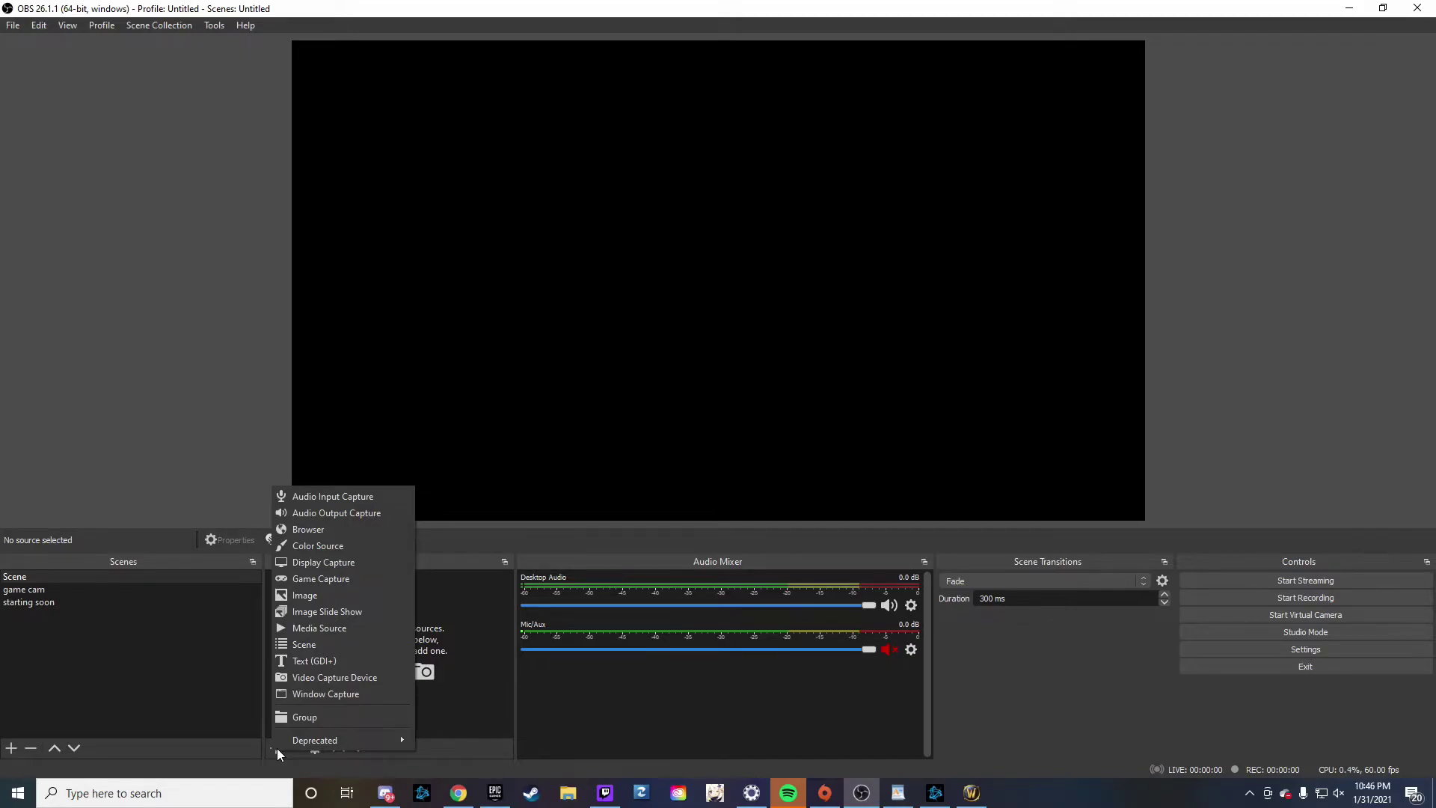
mouse_move(281, 742)
left_click(345, 580)
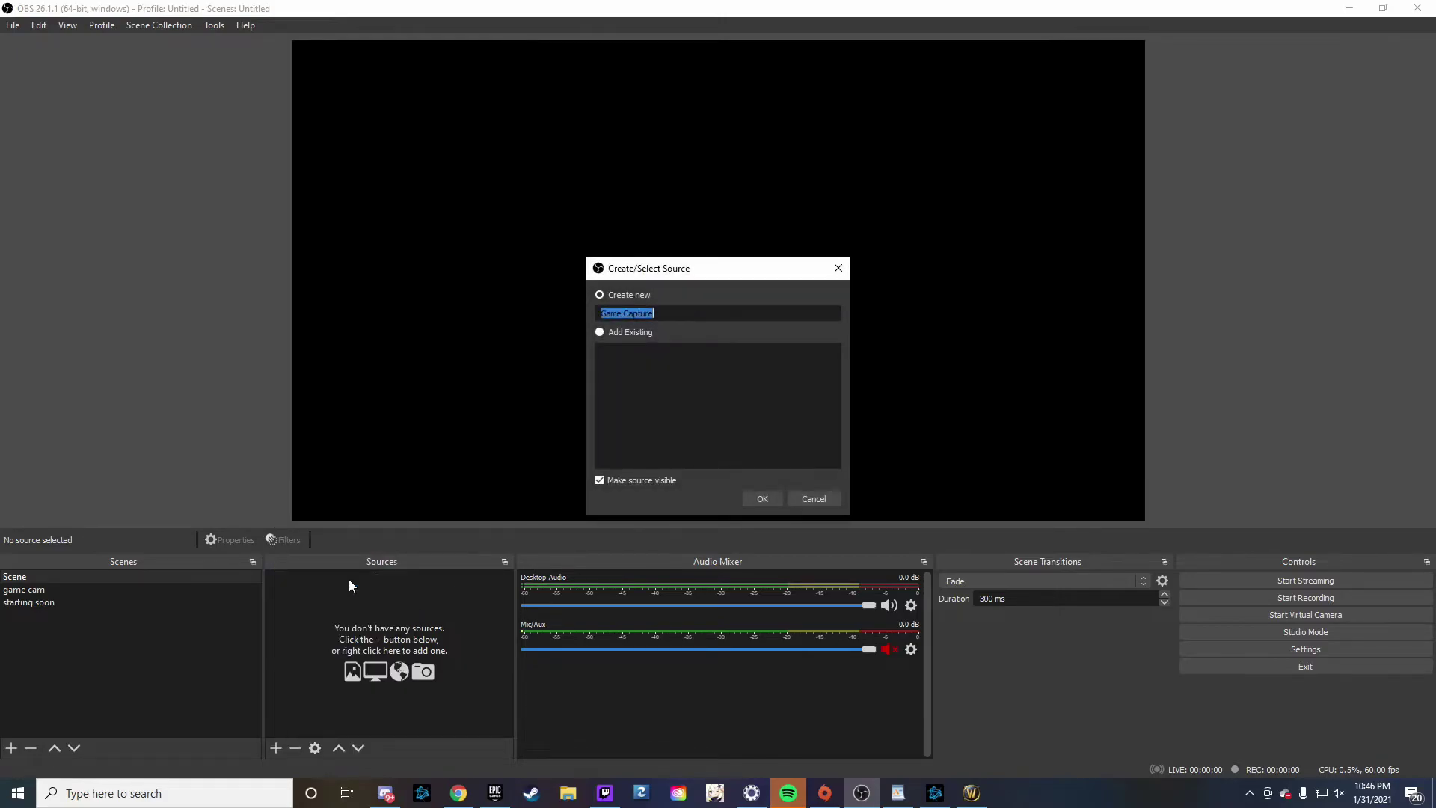
left_click(762, 498)
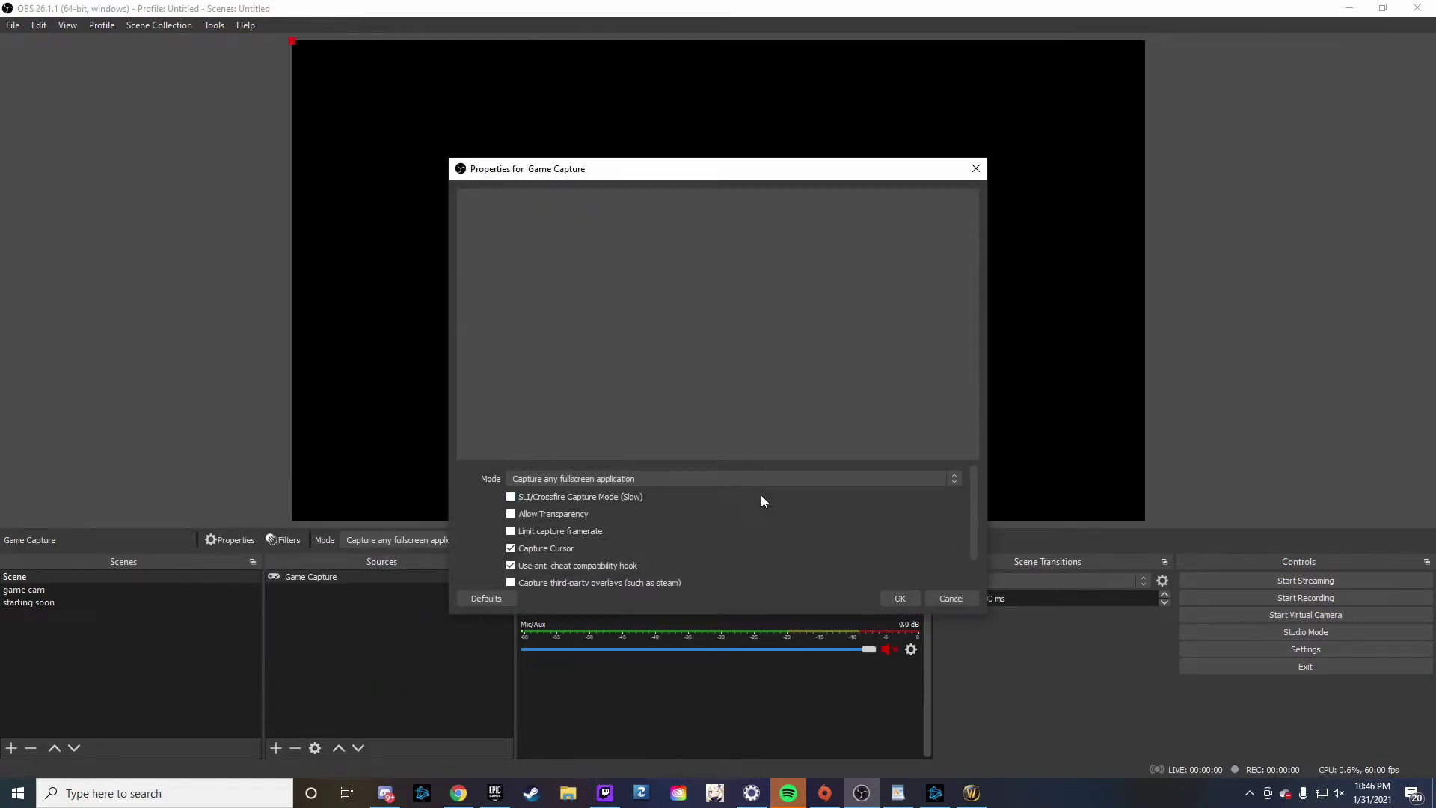
left_click(742, 478)
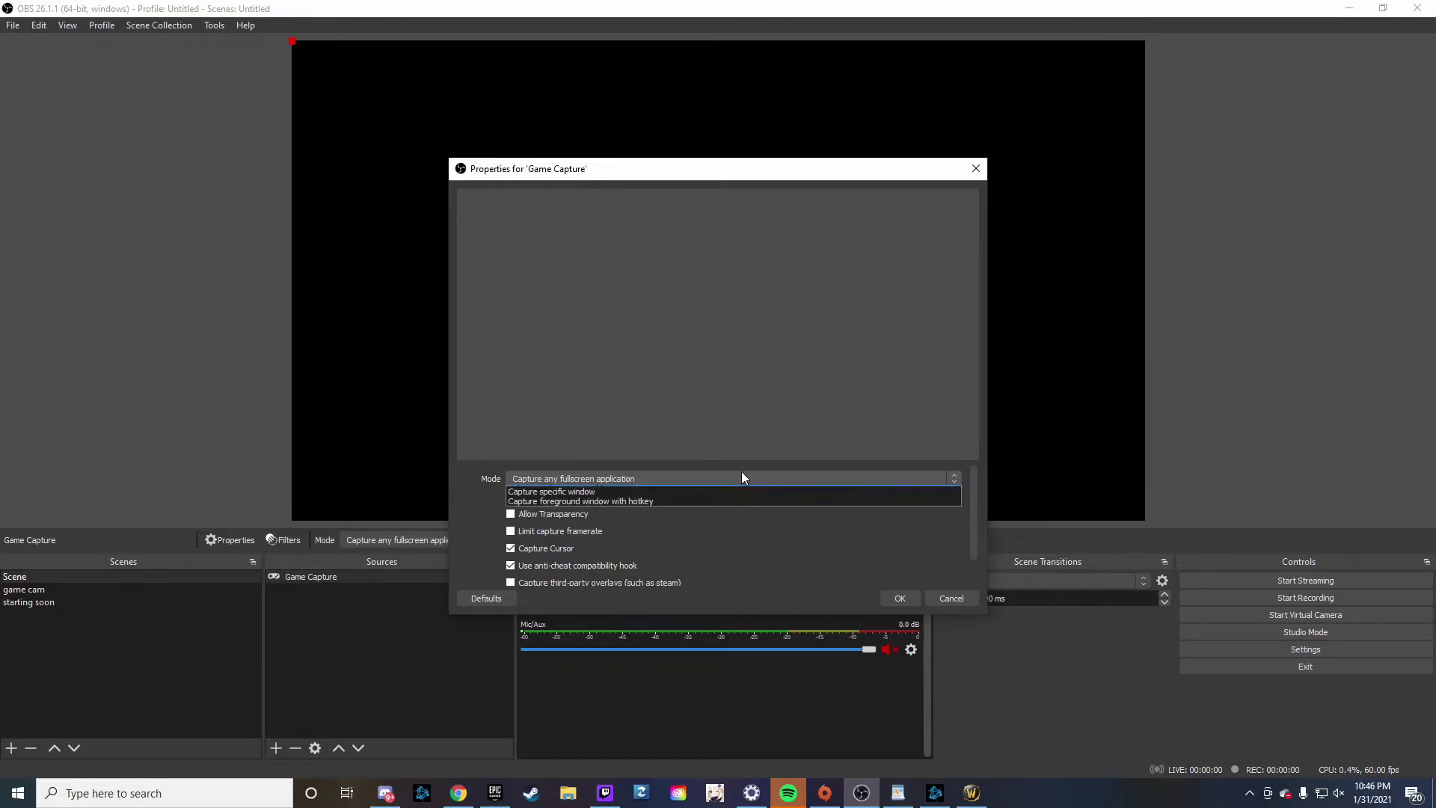
left_click(743, 476)
left_click(899, 600)
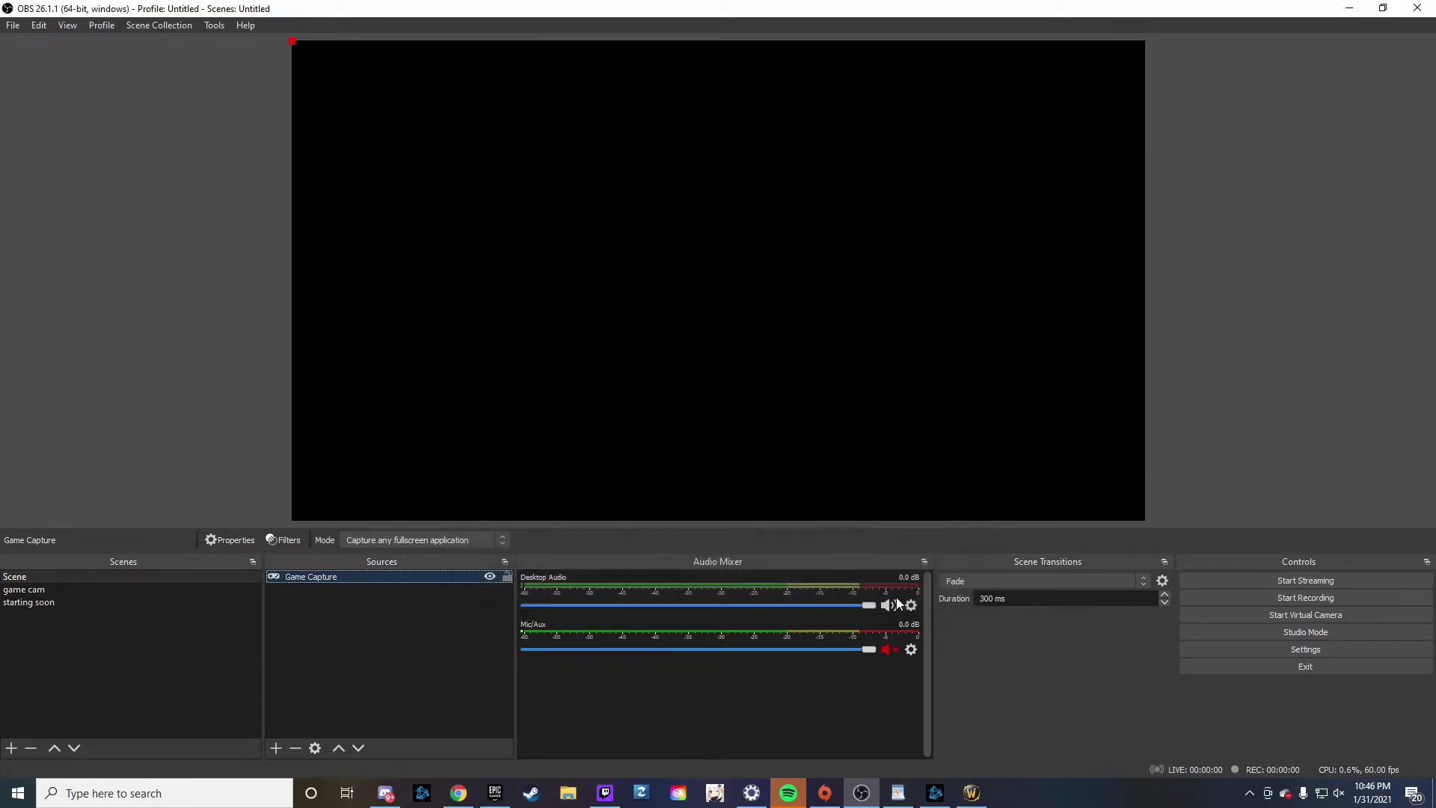
Set the Game Capture source to Capture specific window and choose [Wow.exe]: World of Warcraft as its window.
double_click(444, 572)
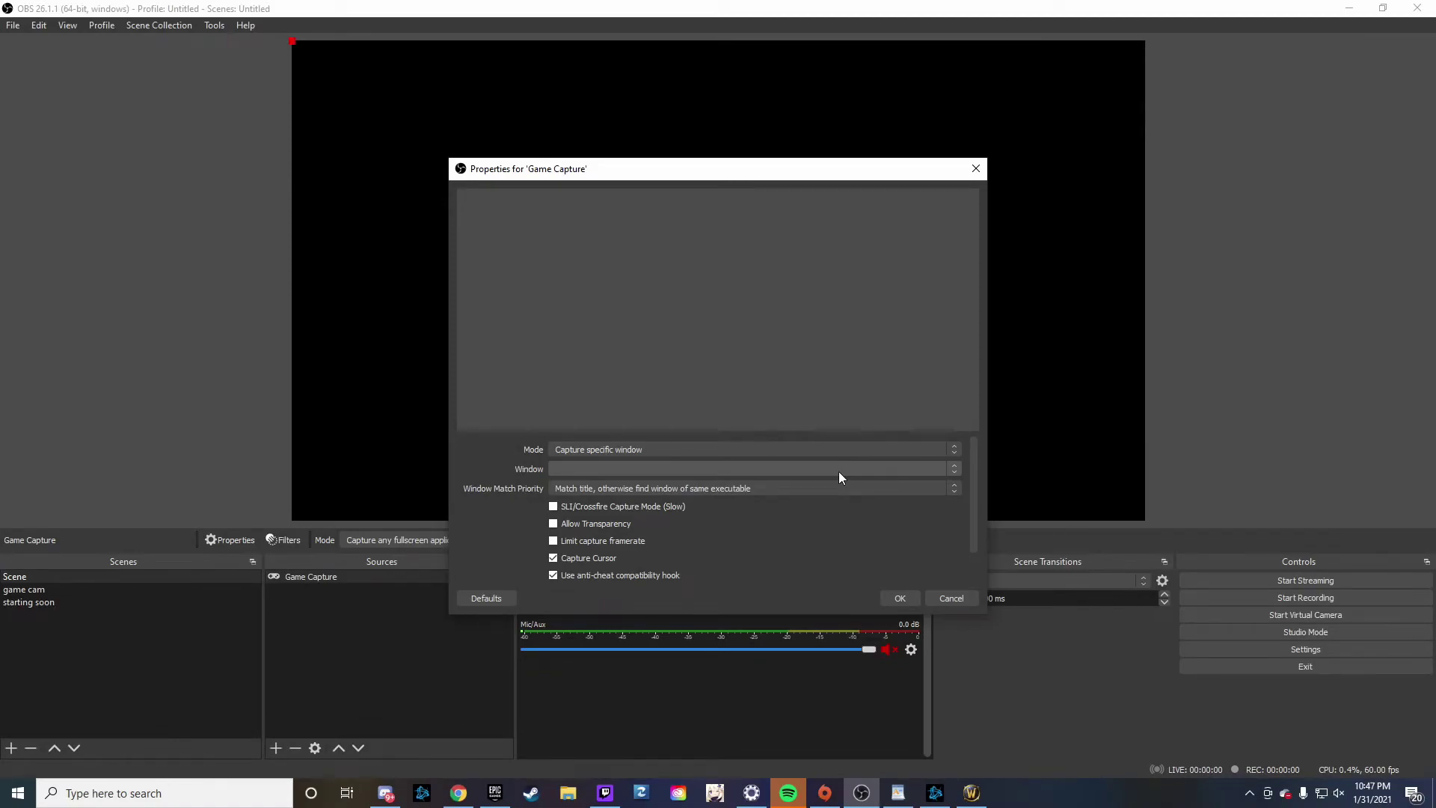
left_click(822, 449)
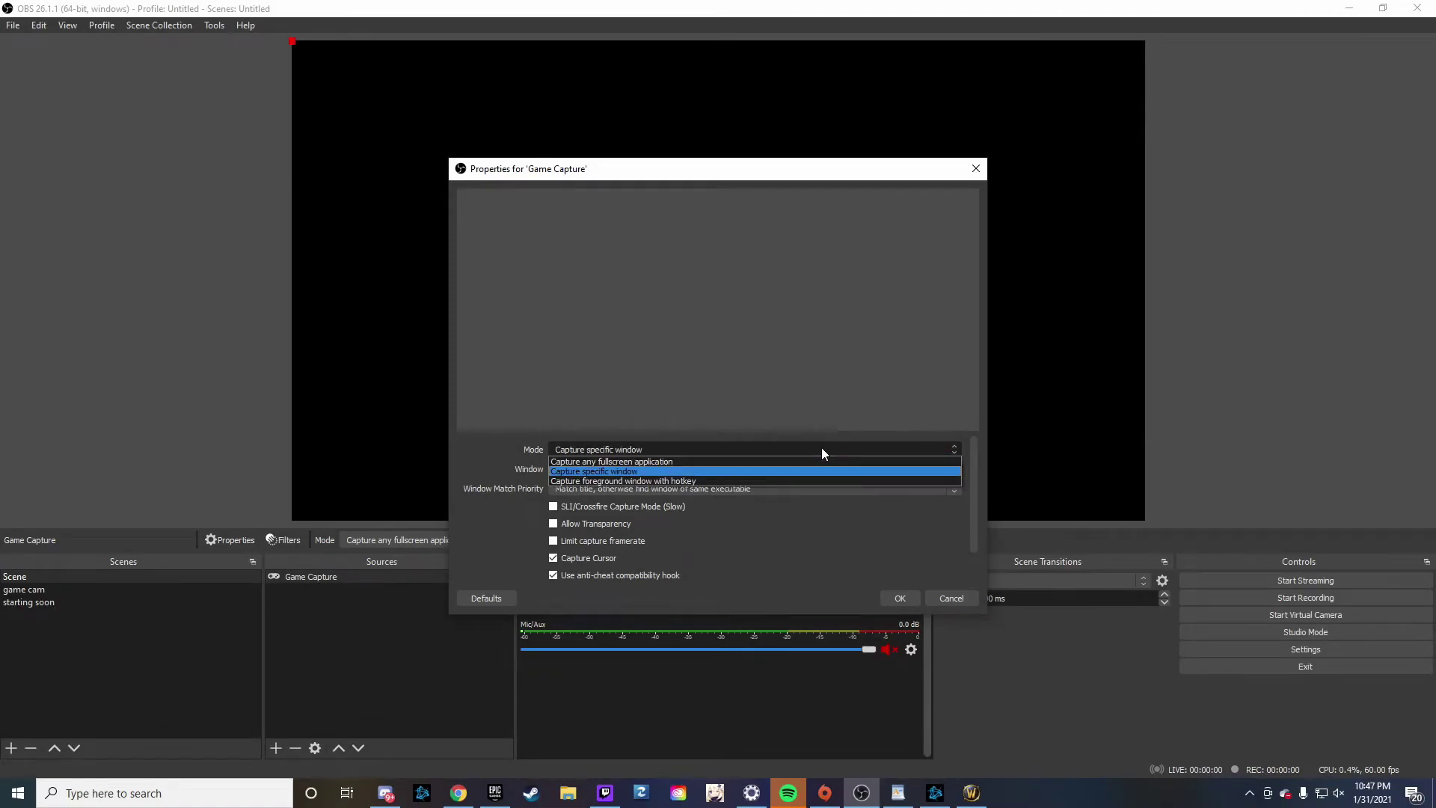
left_click(821, 447)
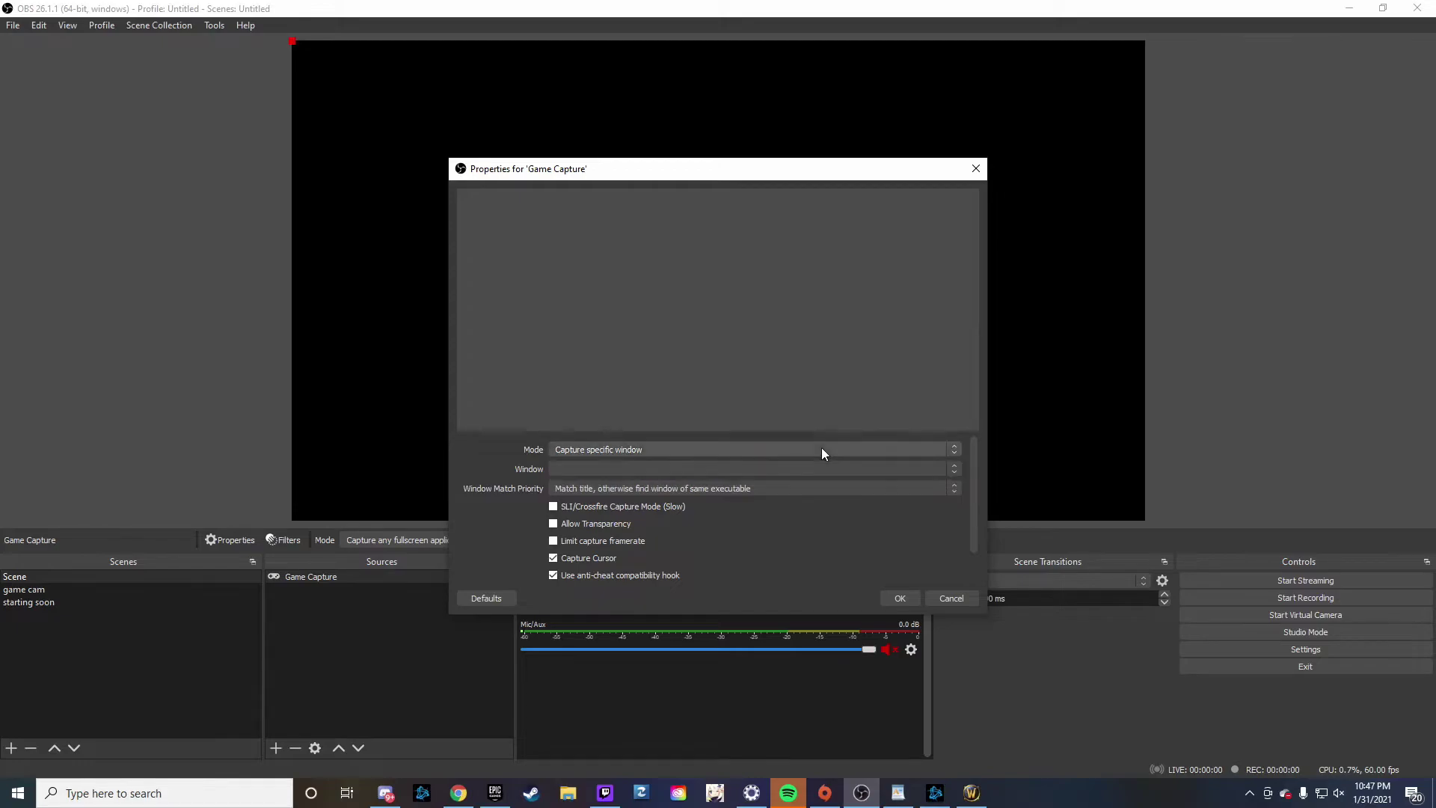
left_click(762, 471)
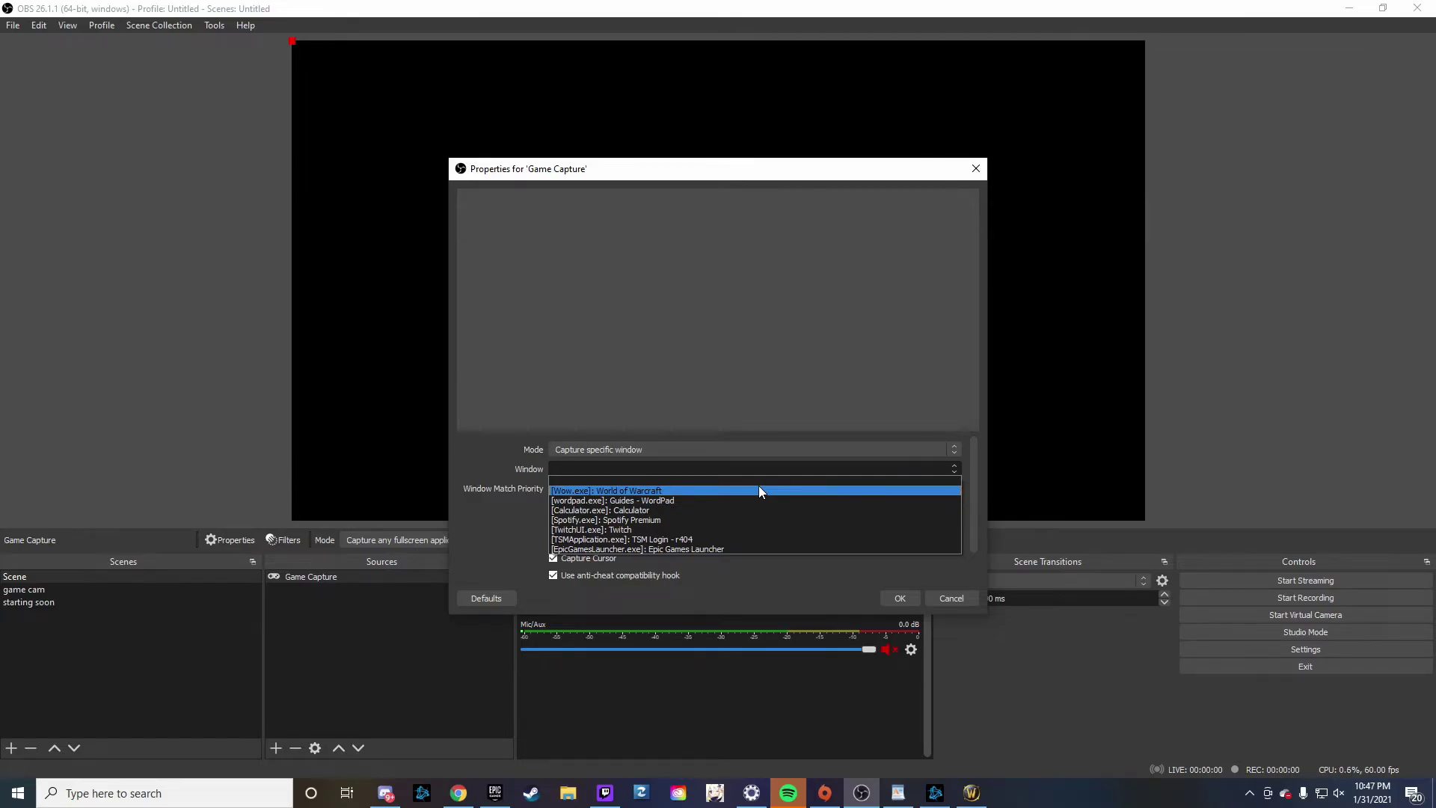
left_click(759, 486)
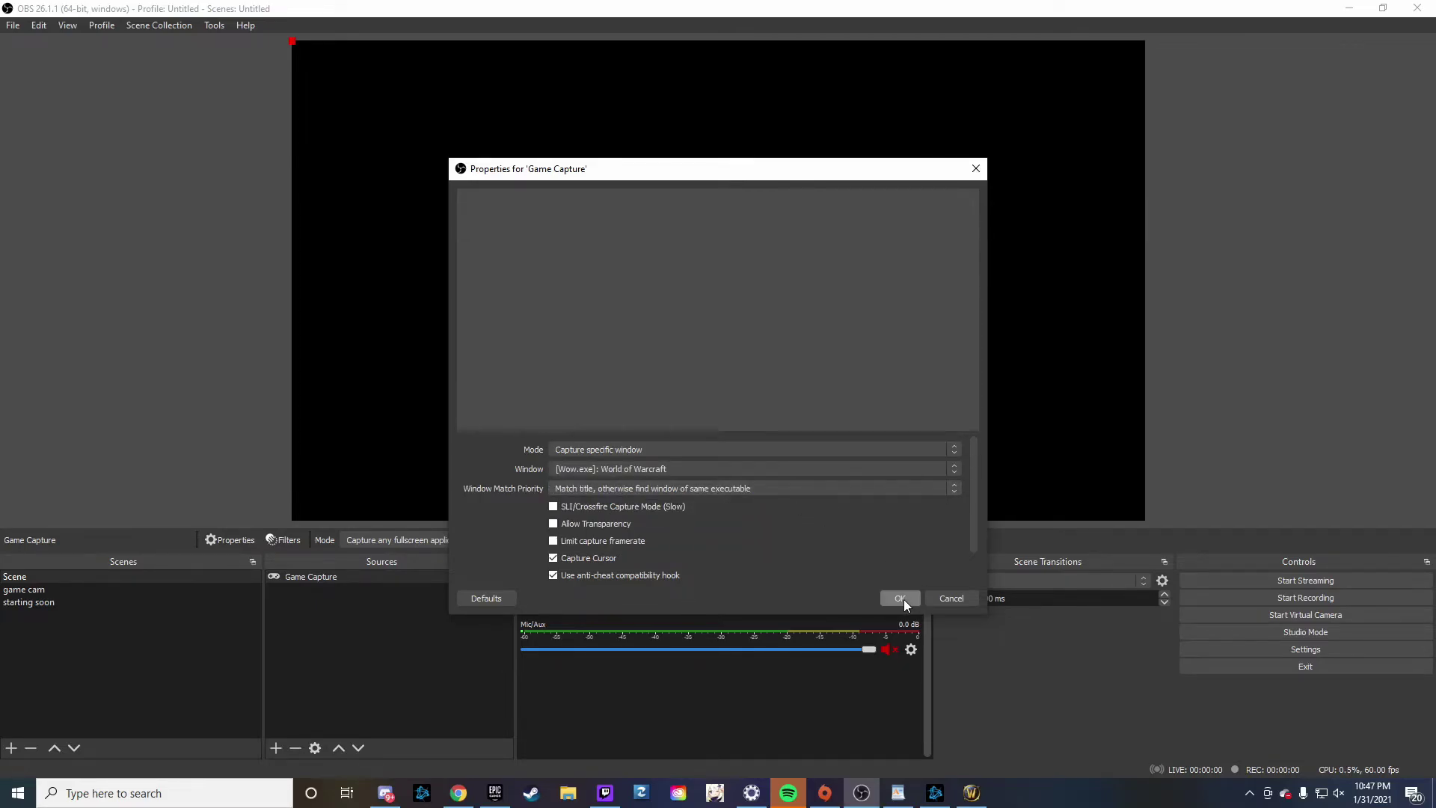
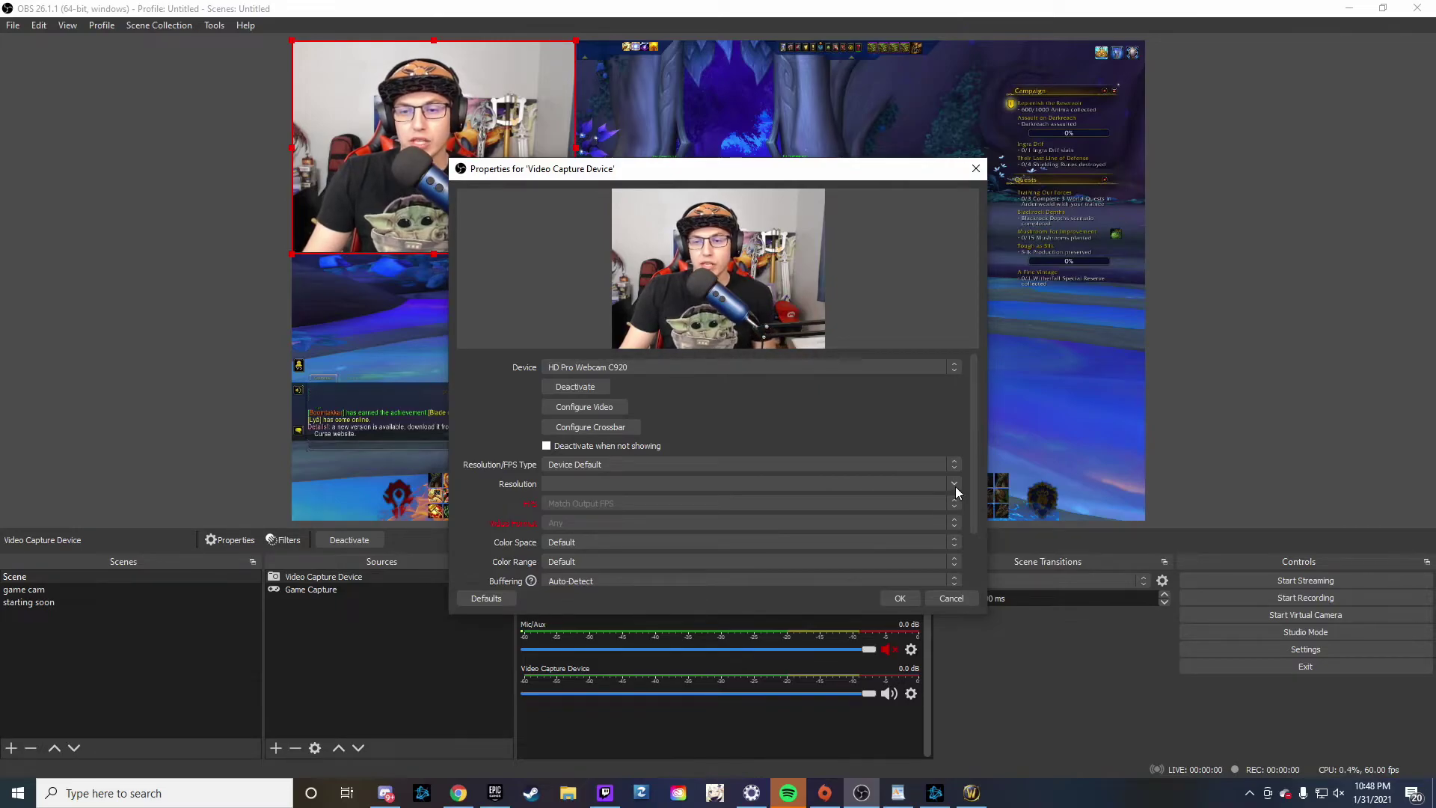
Set the video capture device's Resolution/FPS Type to Custom and its resolution to 1920x1080.
left_click(853, 464)
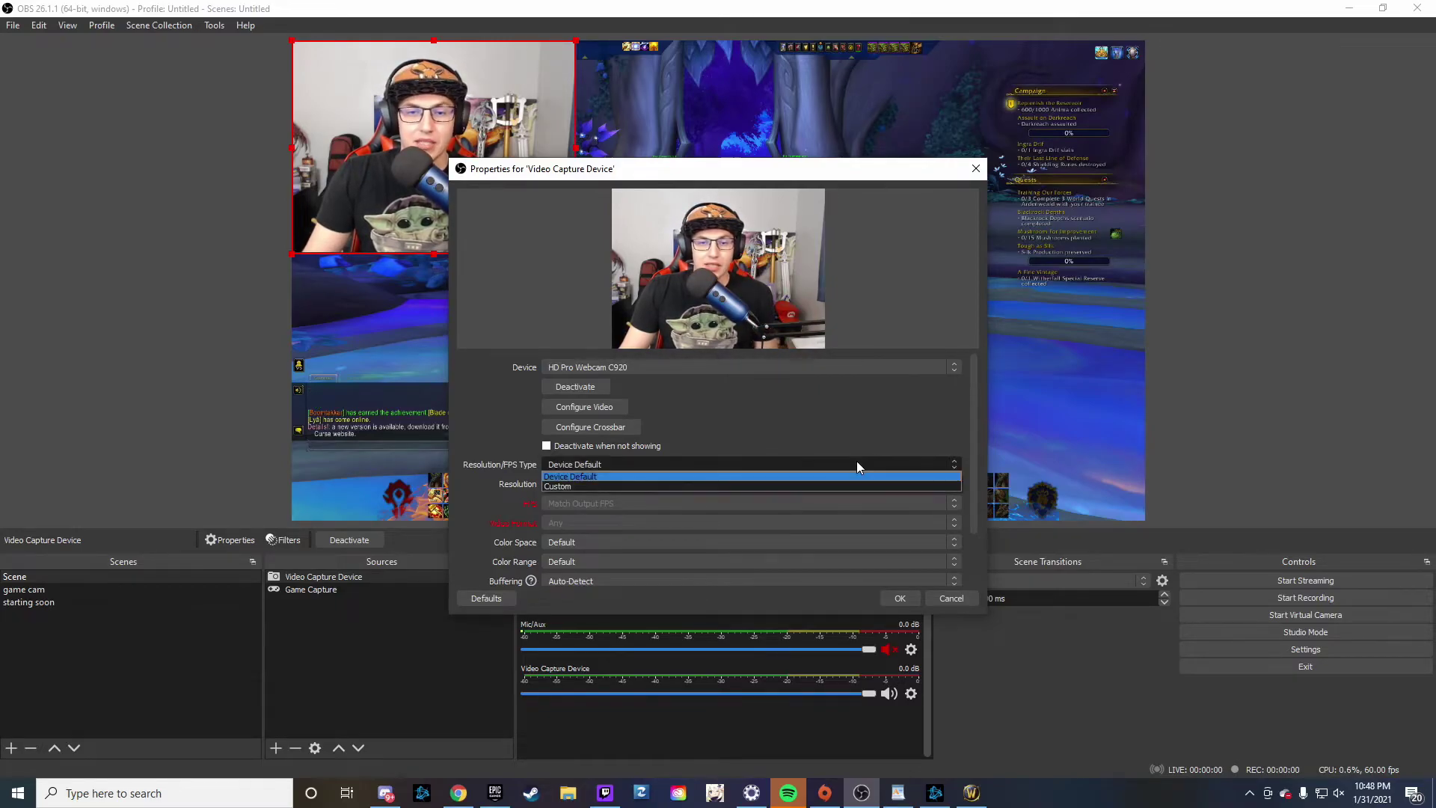
left_click(709, 483)
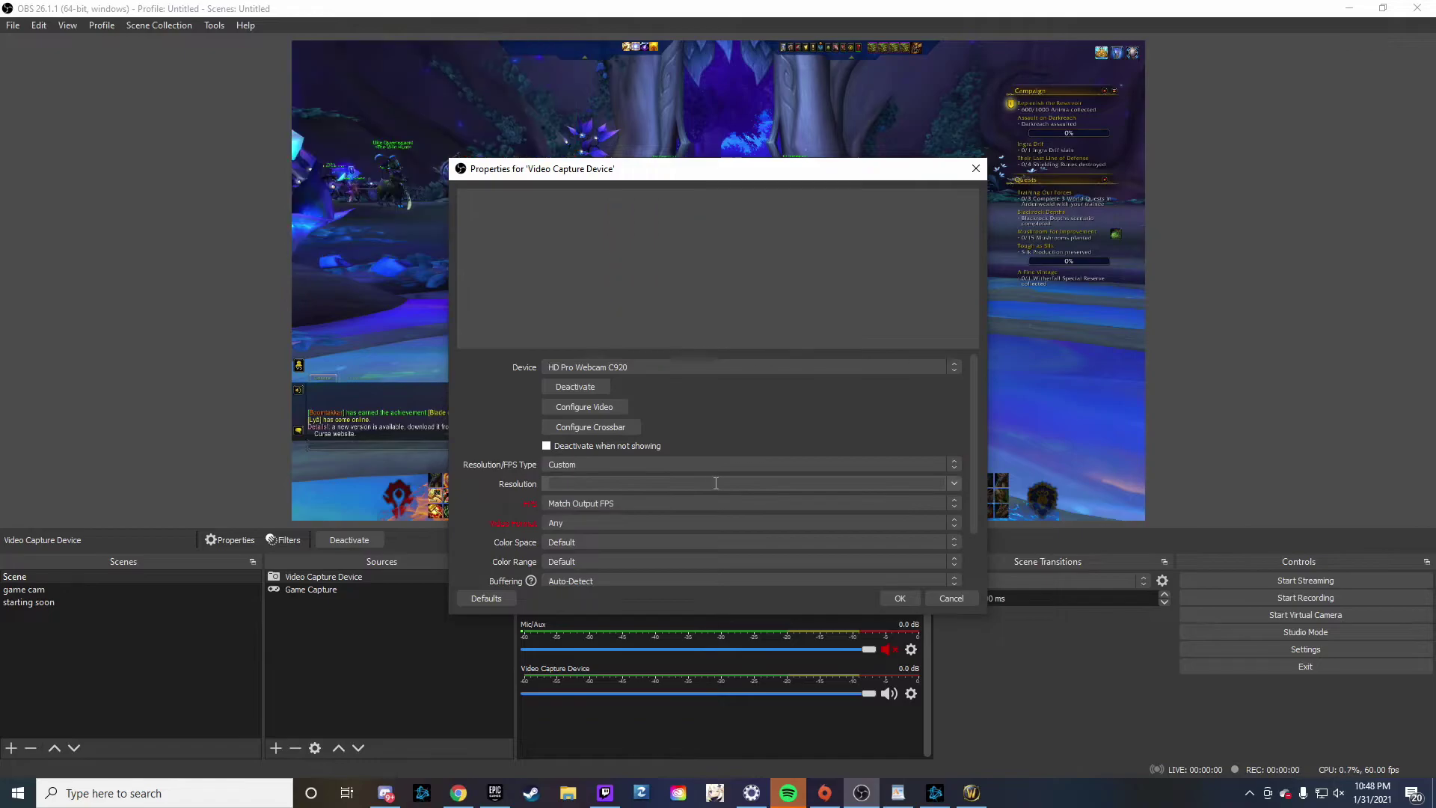
left_click(955, 484)
left_click(596, 518)
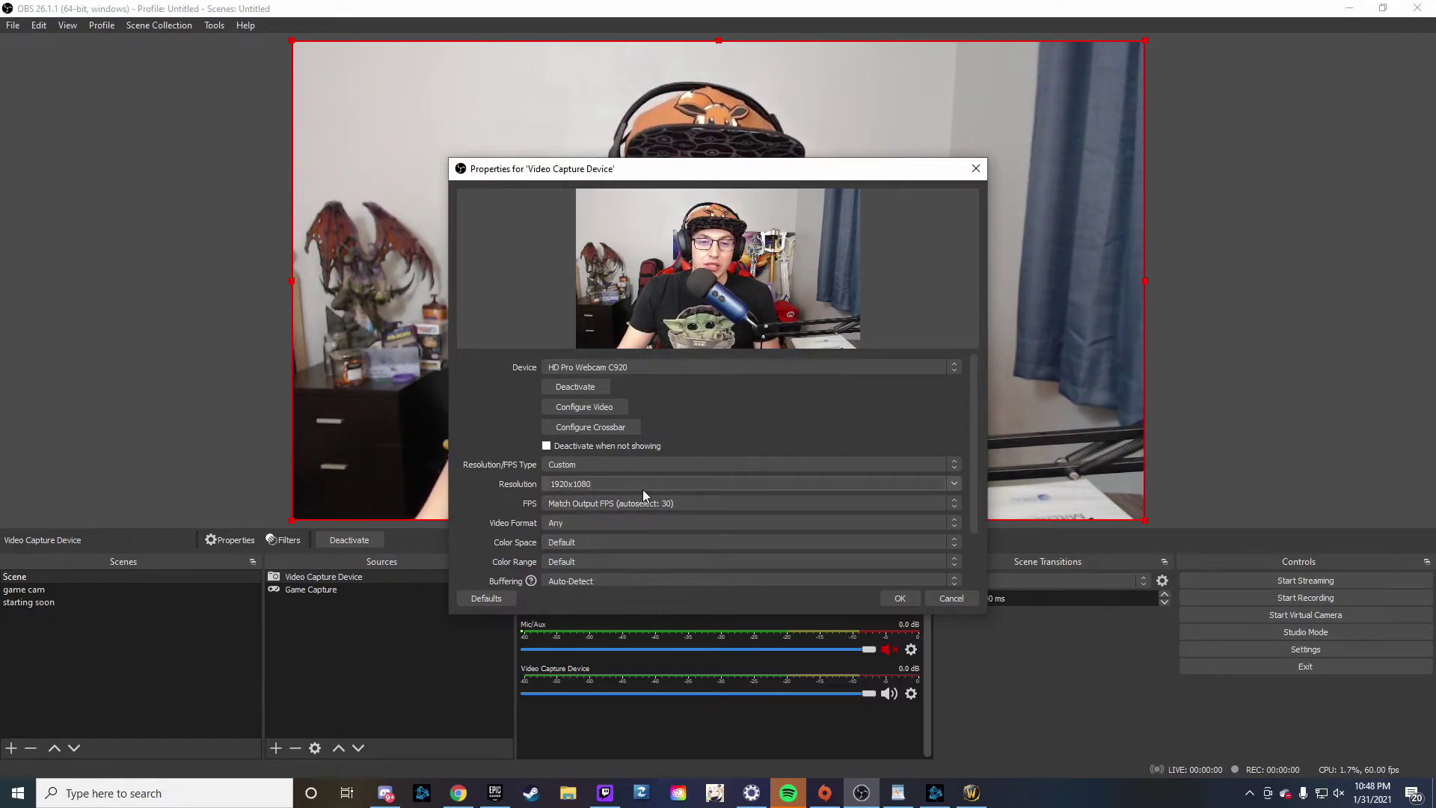
Try the webcam source at 2304x1296 resolution with Highest FPS.
scroll(642, 494, "up", 1)
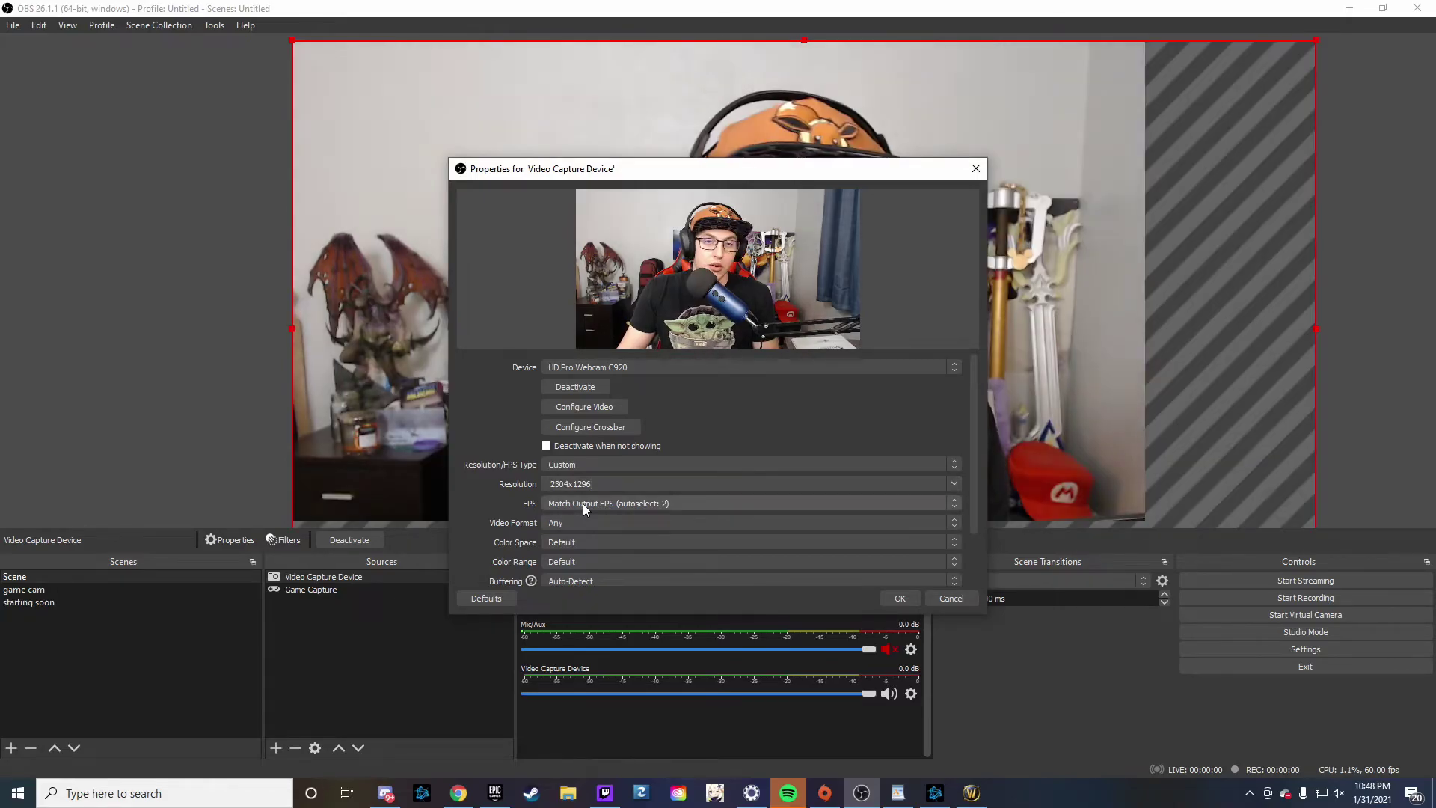
left_click(582, 504)
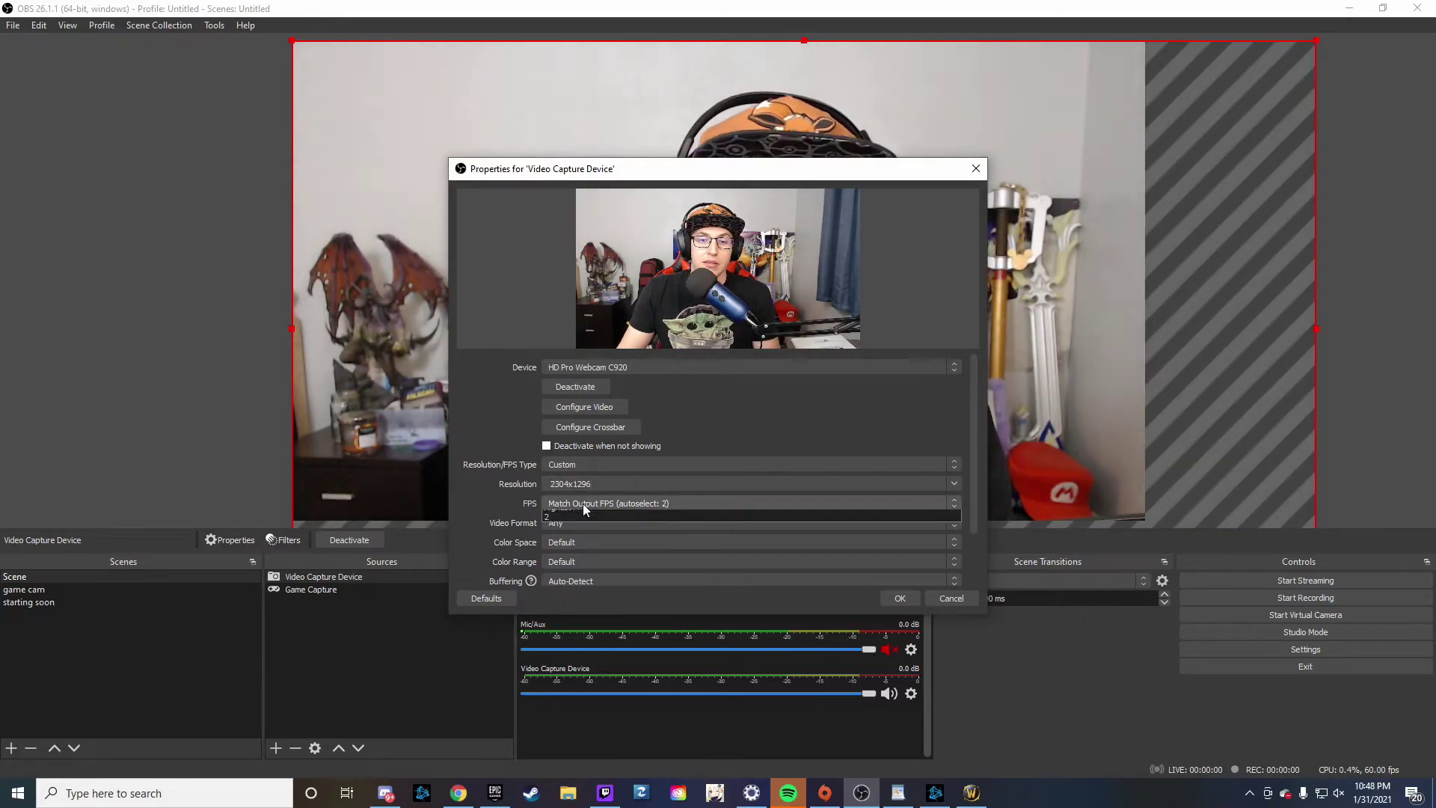
left_click(571, 525)
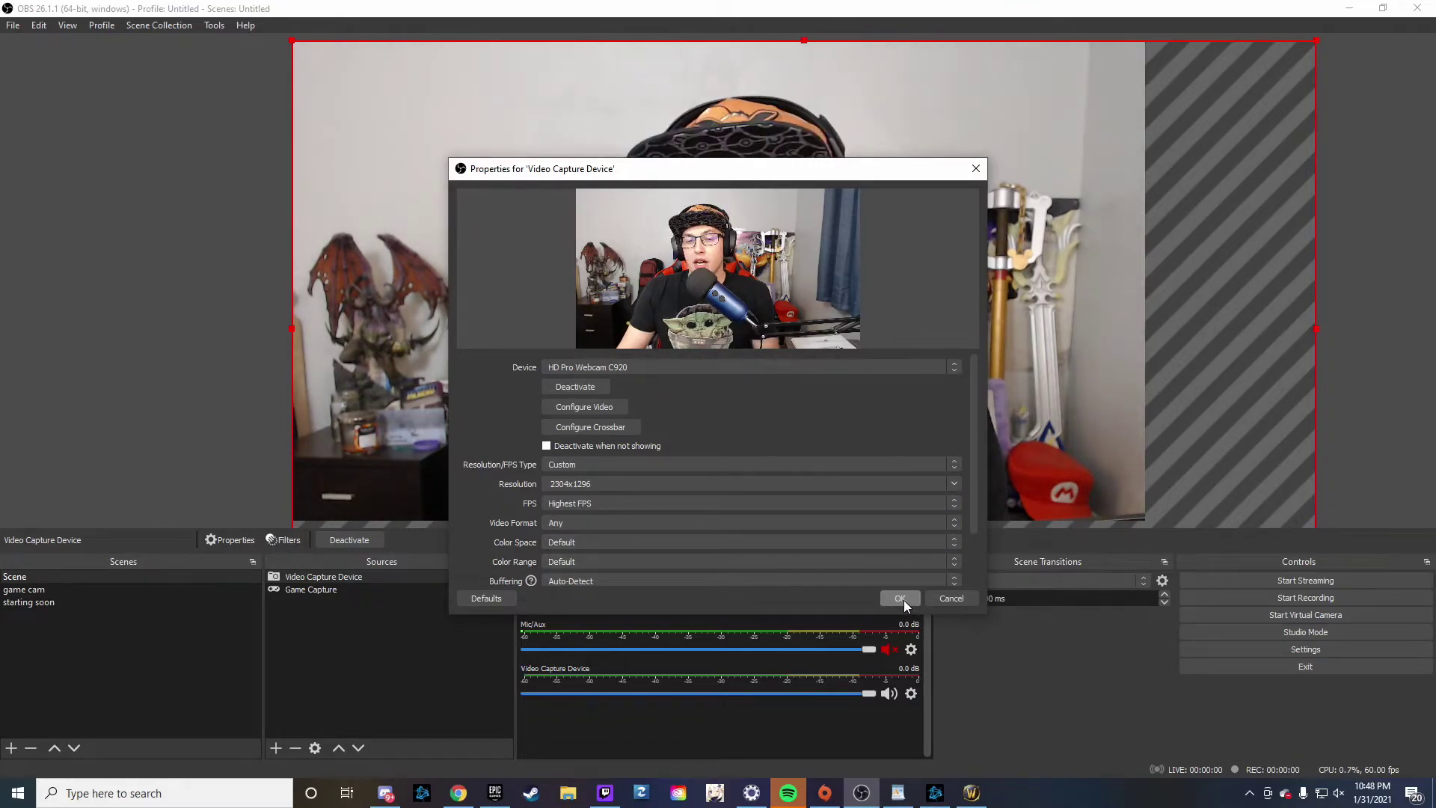
left_click(643, 501)
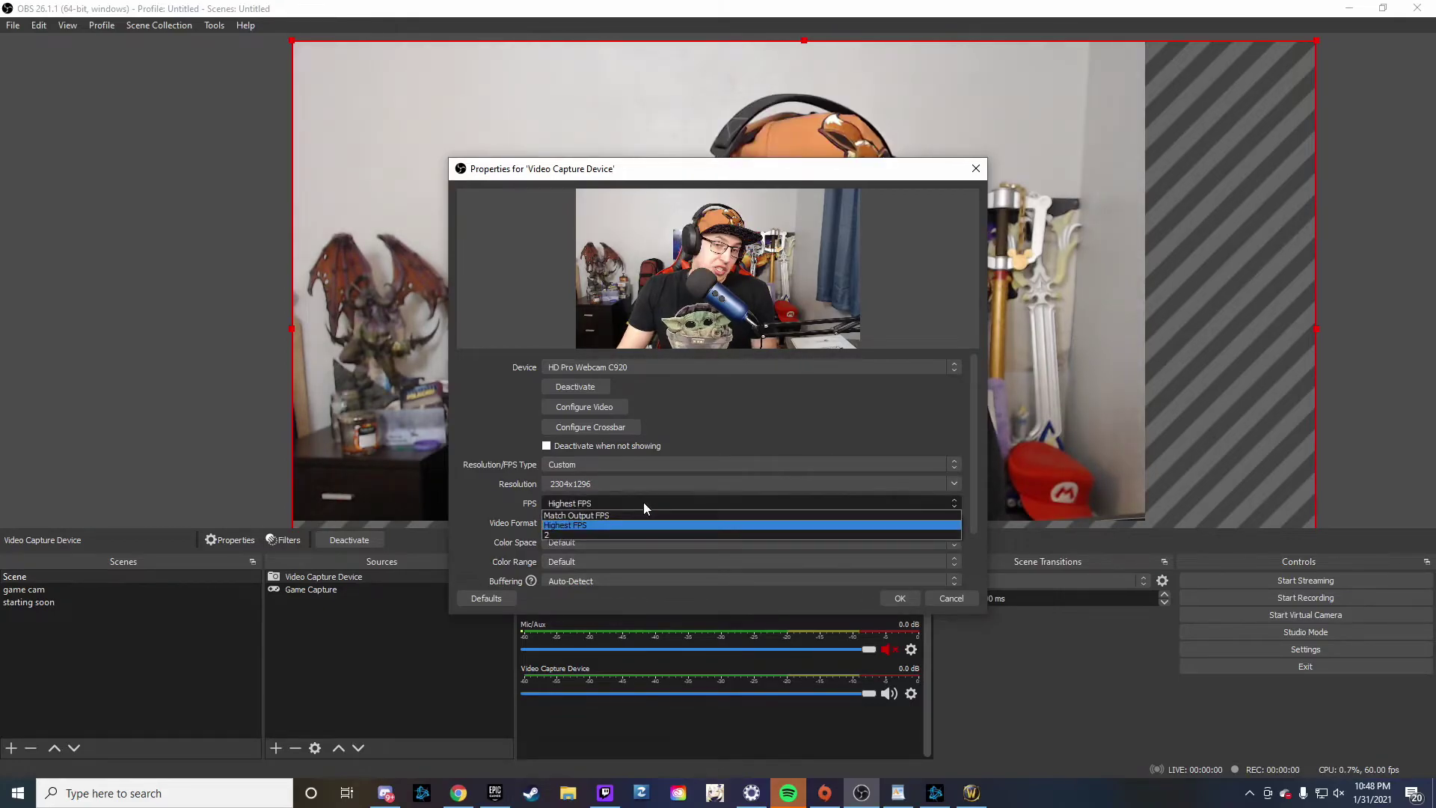
left_click(645, 486)
Set the webcam source's resolution to 1920x1080 and FPS to 30, and accept its properties.
left_click(954, 483)
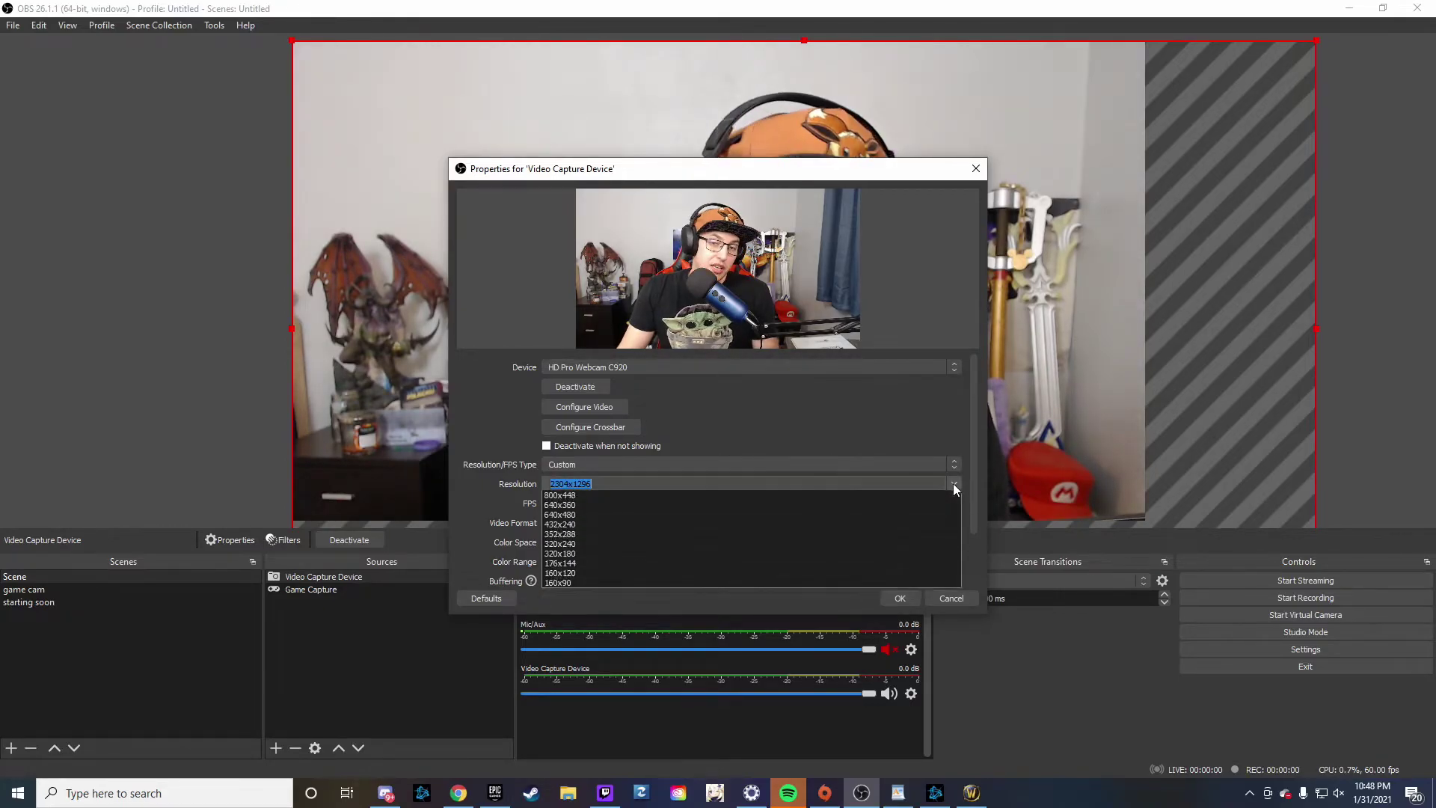
left_click(583, 513)
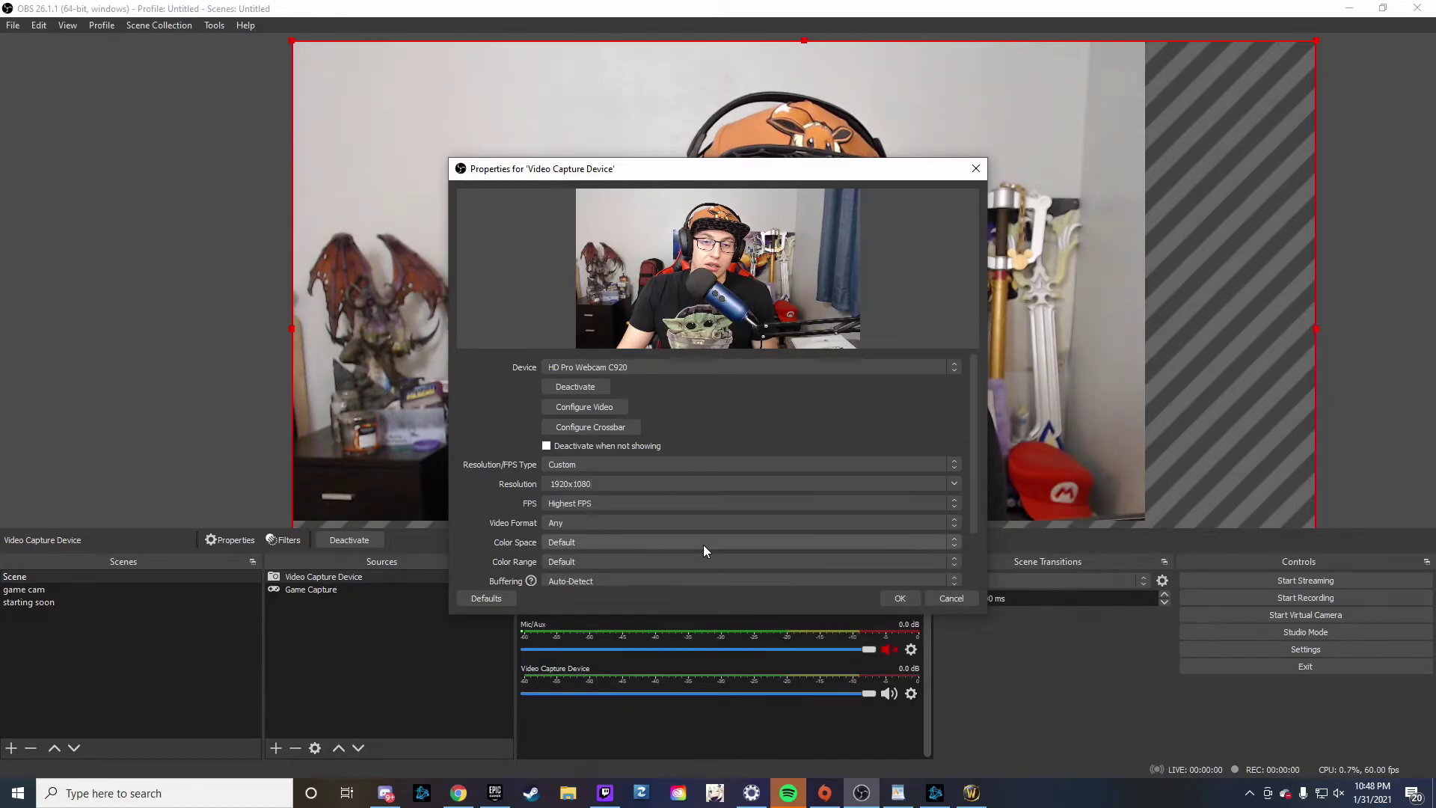
left_click(657, 502)
left_click(562, 534)
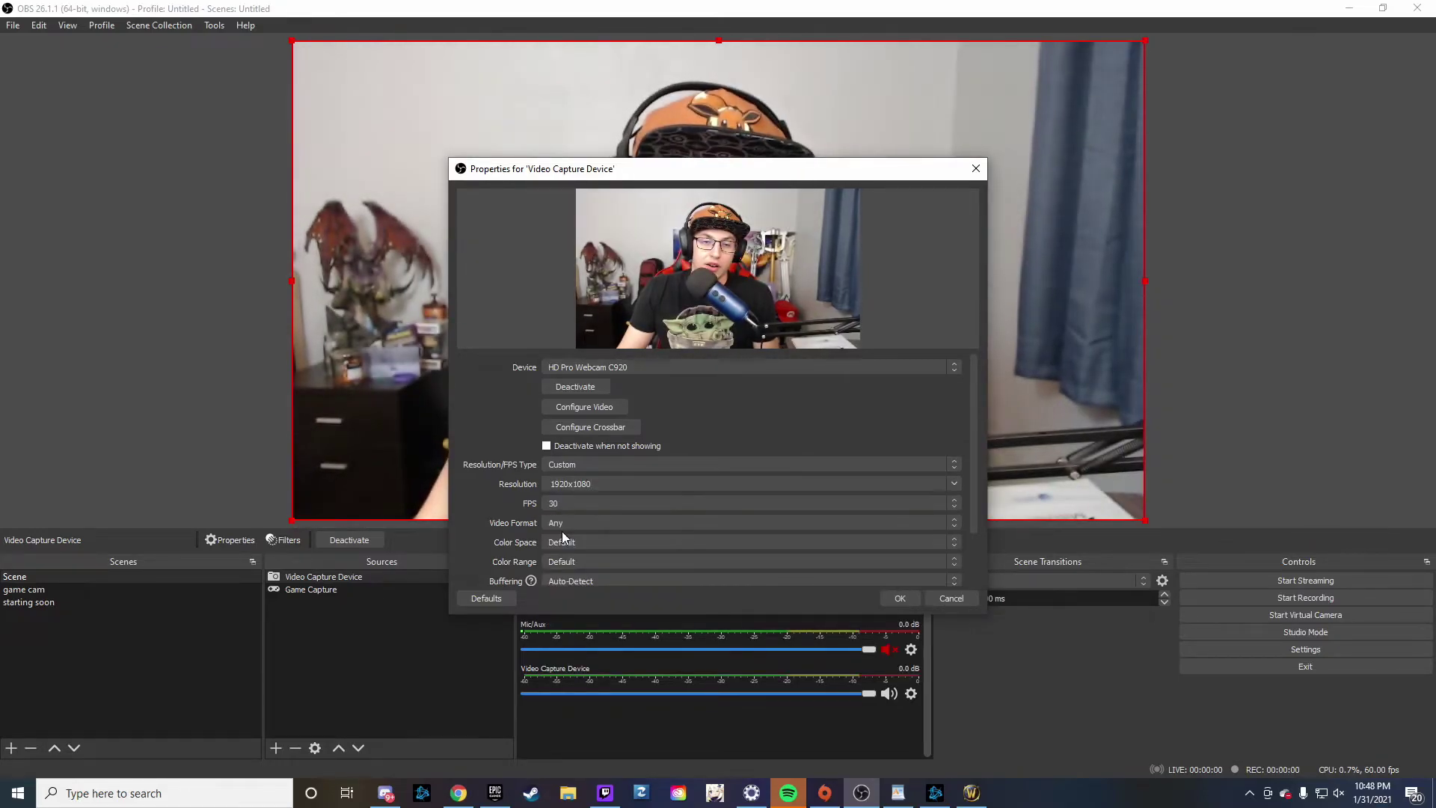
left_click(899, 598)
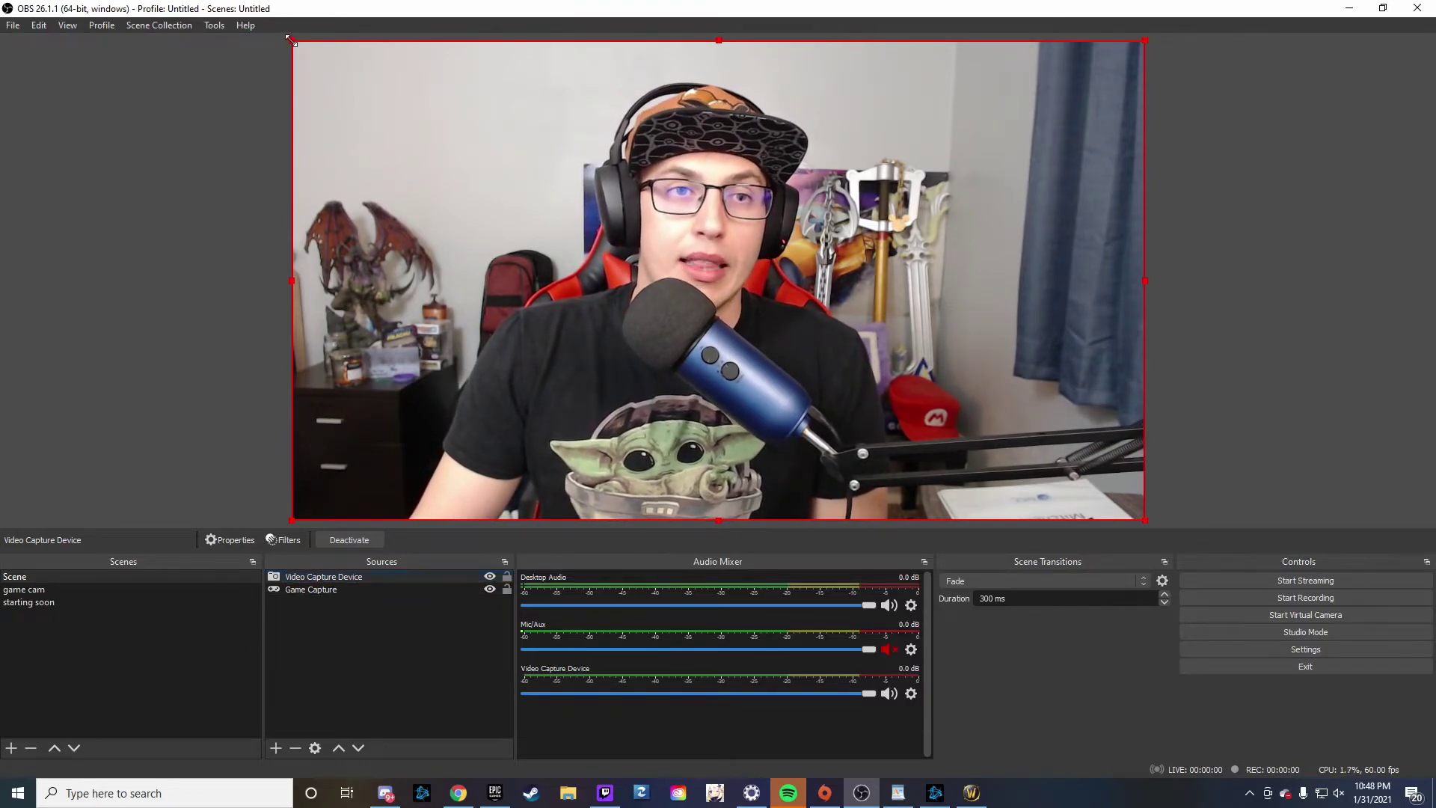
Shrink the webcam source to about a third of the canvas width and place it at the left edge, just above the game's action bars.
left_click_drag(290, 39, 862, 428)
left_click_drag(981, 454, 413, 377)
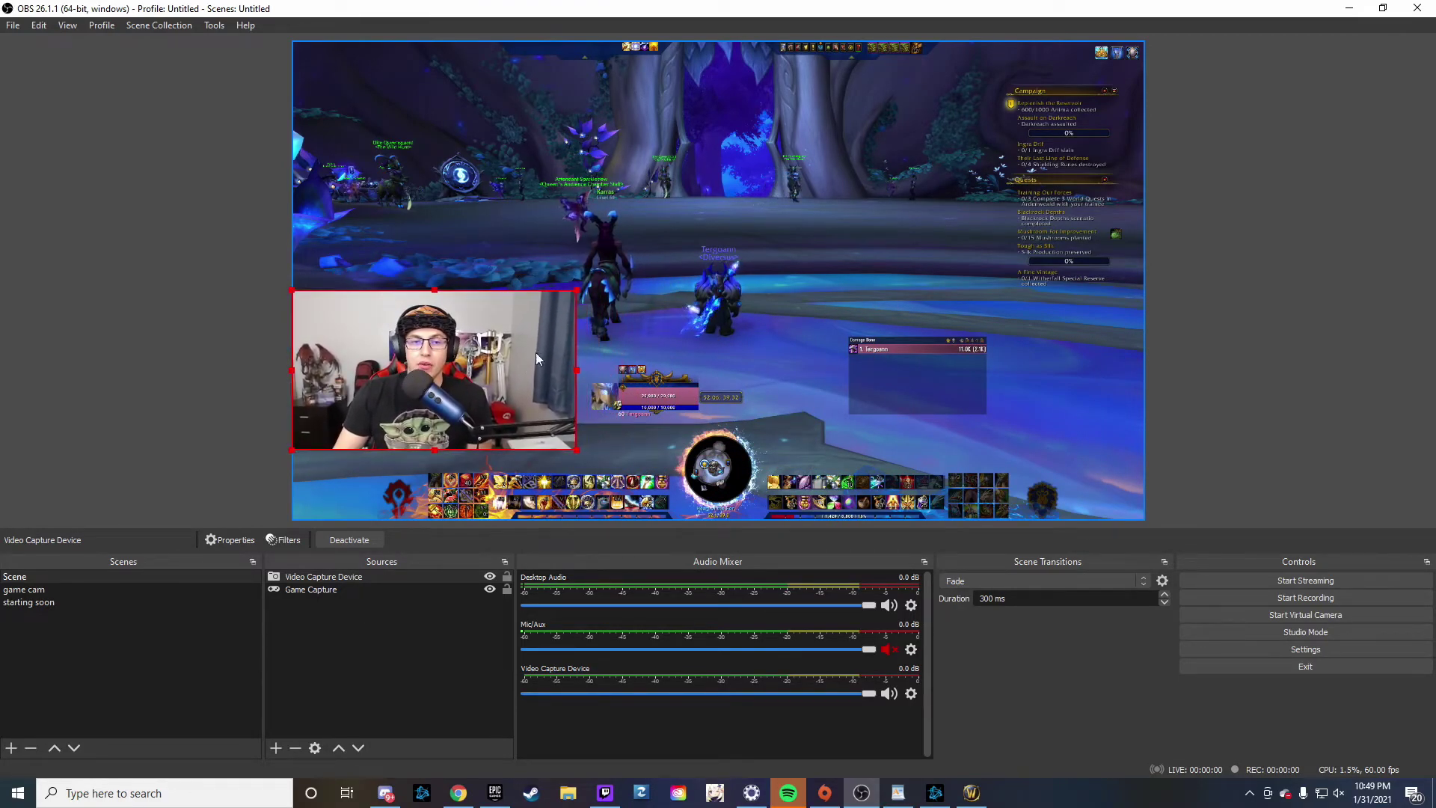
mouse_move(575, 291)
left_mouse_down()
mouse_move(543, 303)
mouse_move(557, 314)
left_mouse_up()
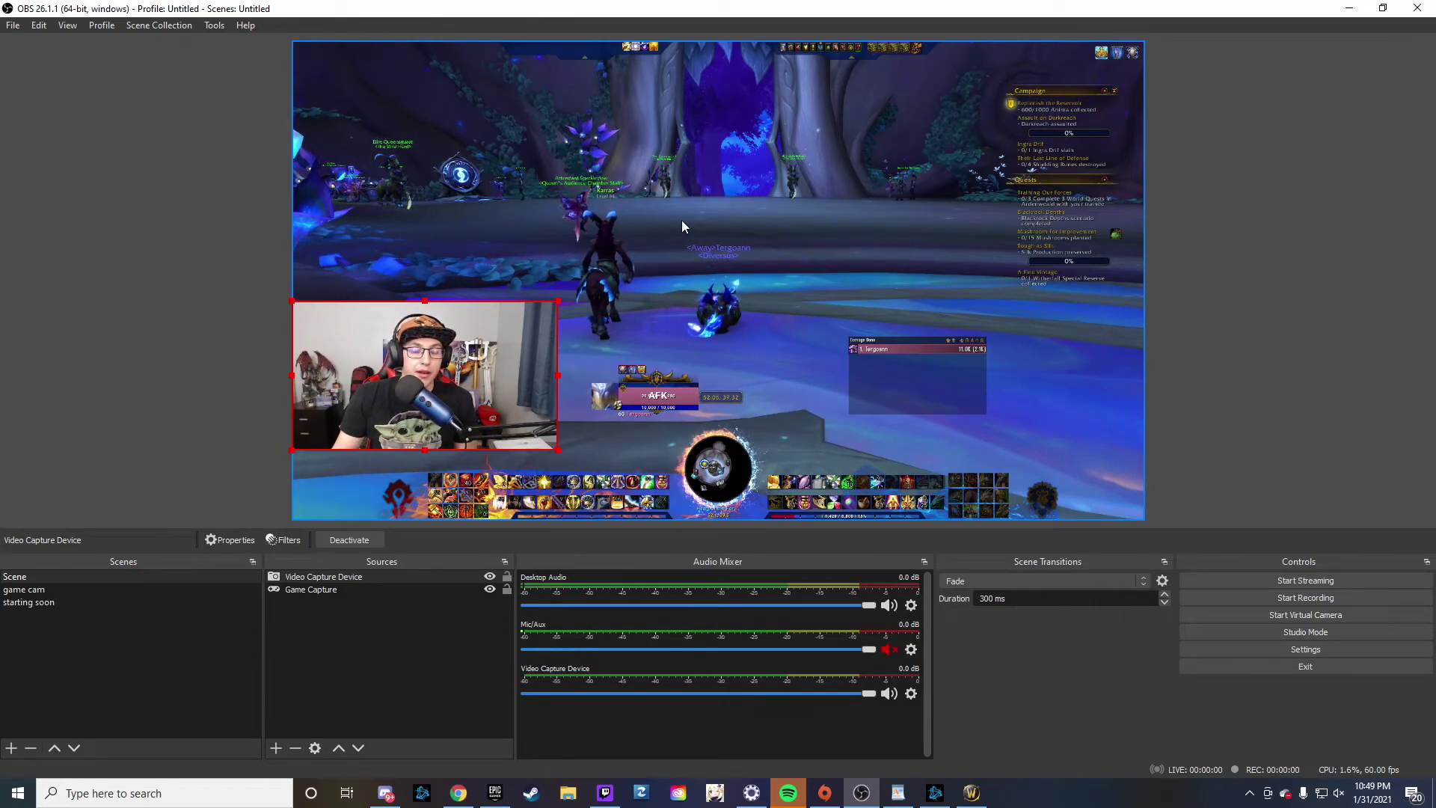
Lock the Video Capture Device and Game Capture sources, and test that they cannot be moved in the preview.
left_click(507, 576)
left_click(507, 590)
left_click_drag(838, 246, 546, 207)
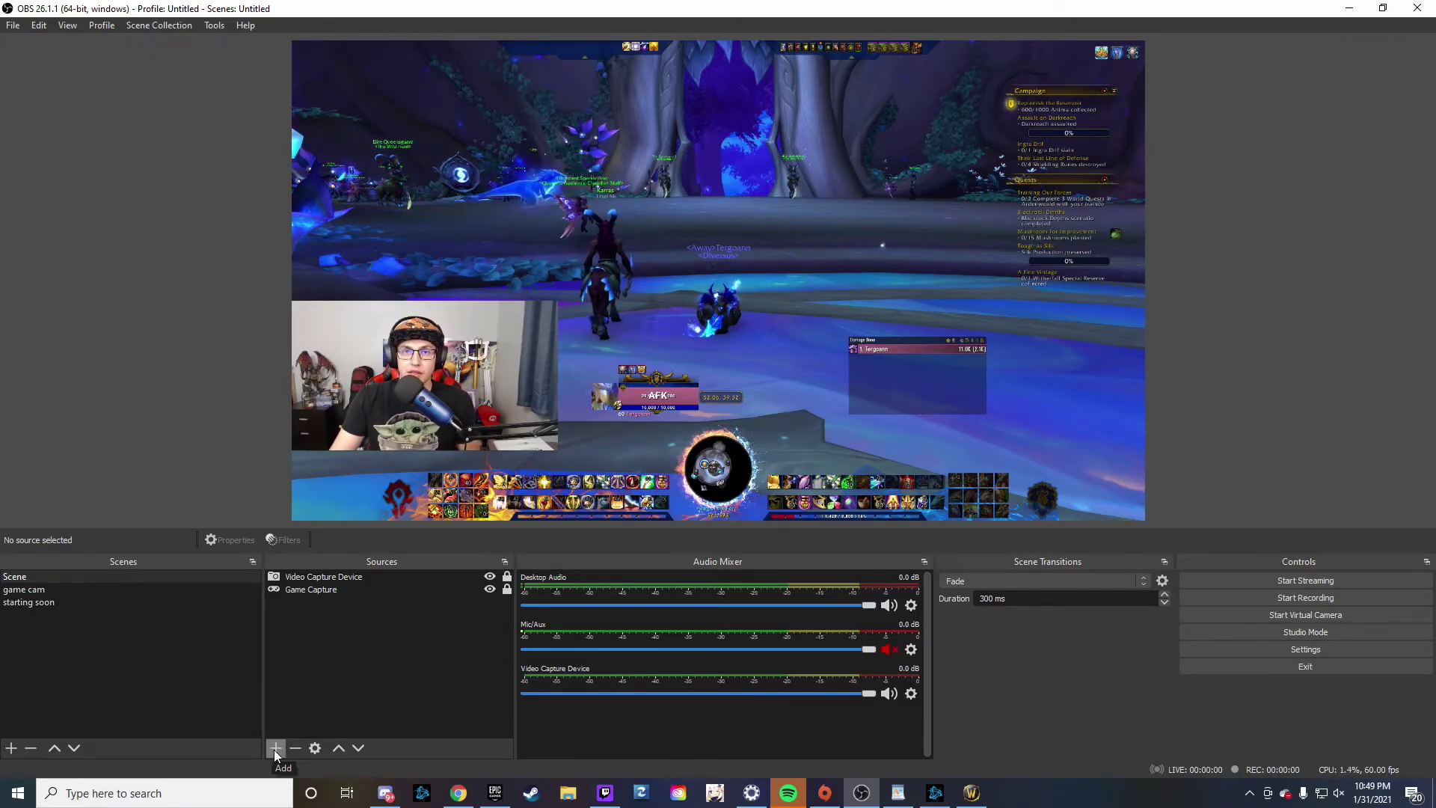
Add a new, visible Browser source to the scene, keeping its default name, URL and 800 x 600 size.
left_click(274, 748)
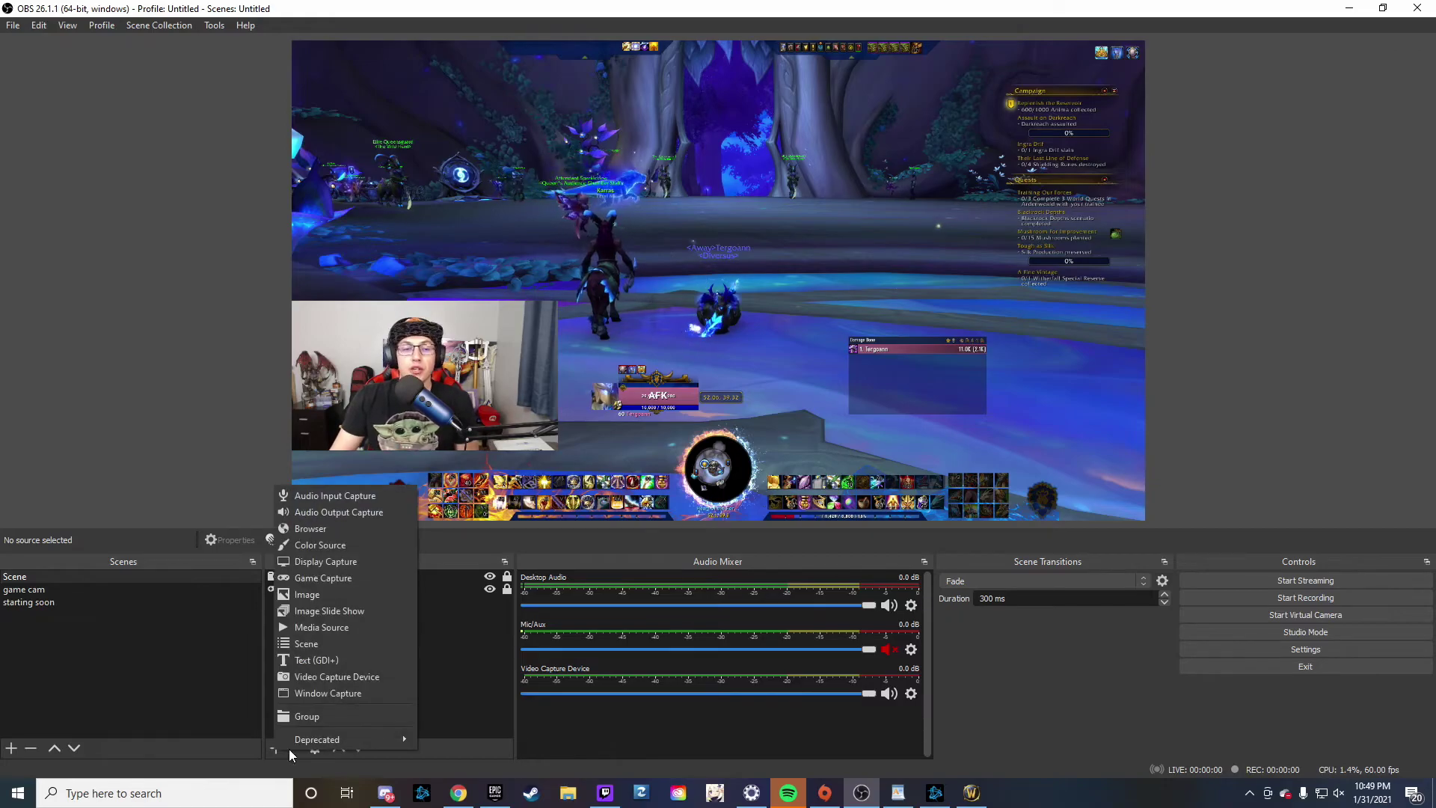
left_click(322, 529)
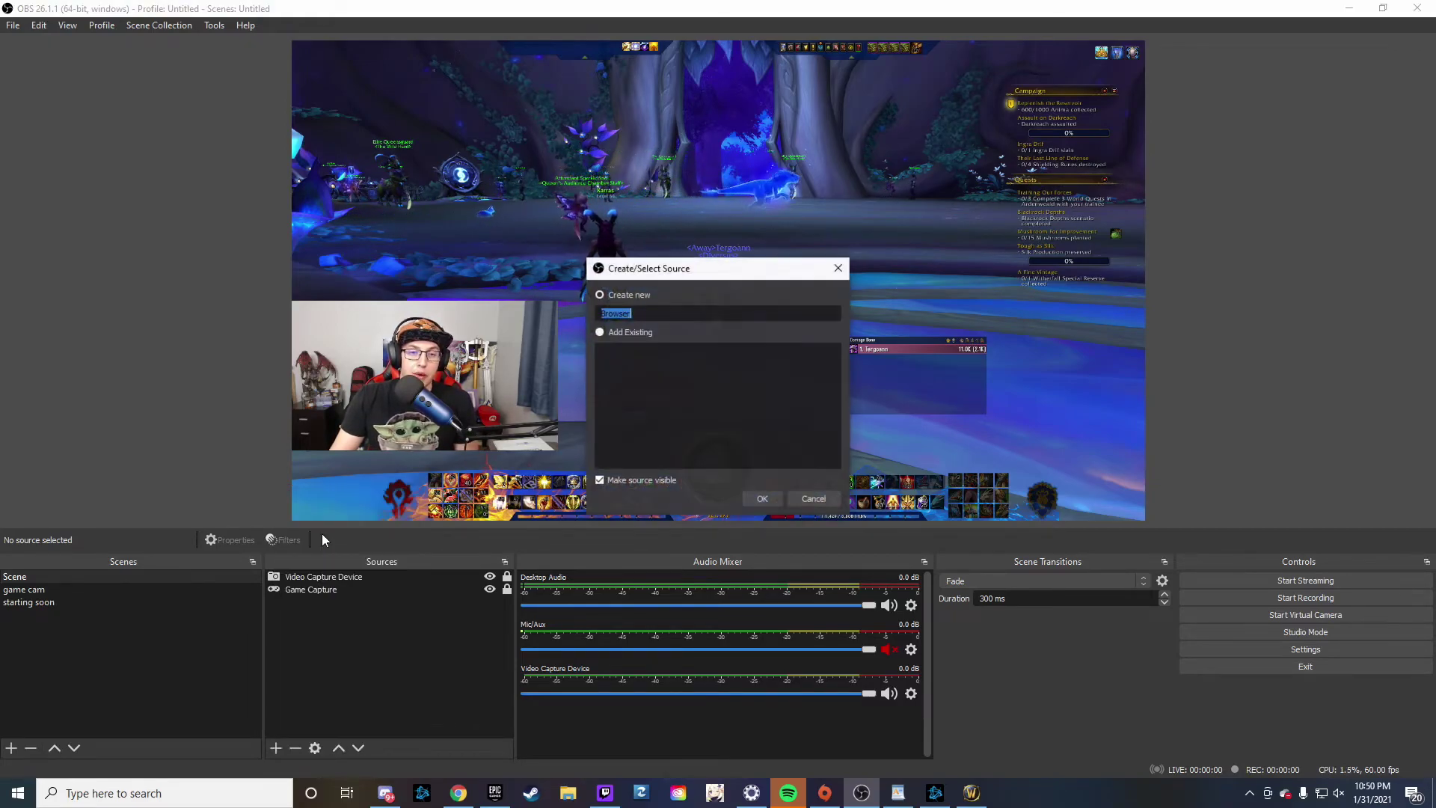
left_click(763, 498)
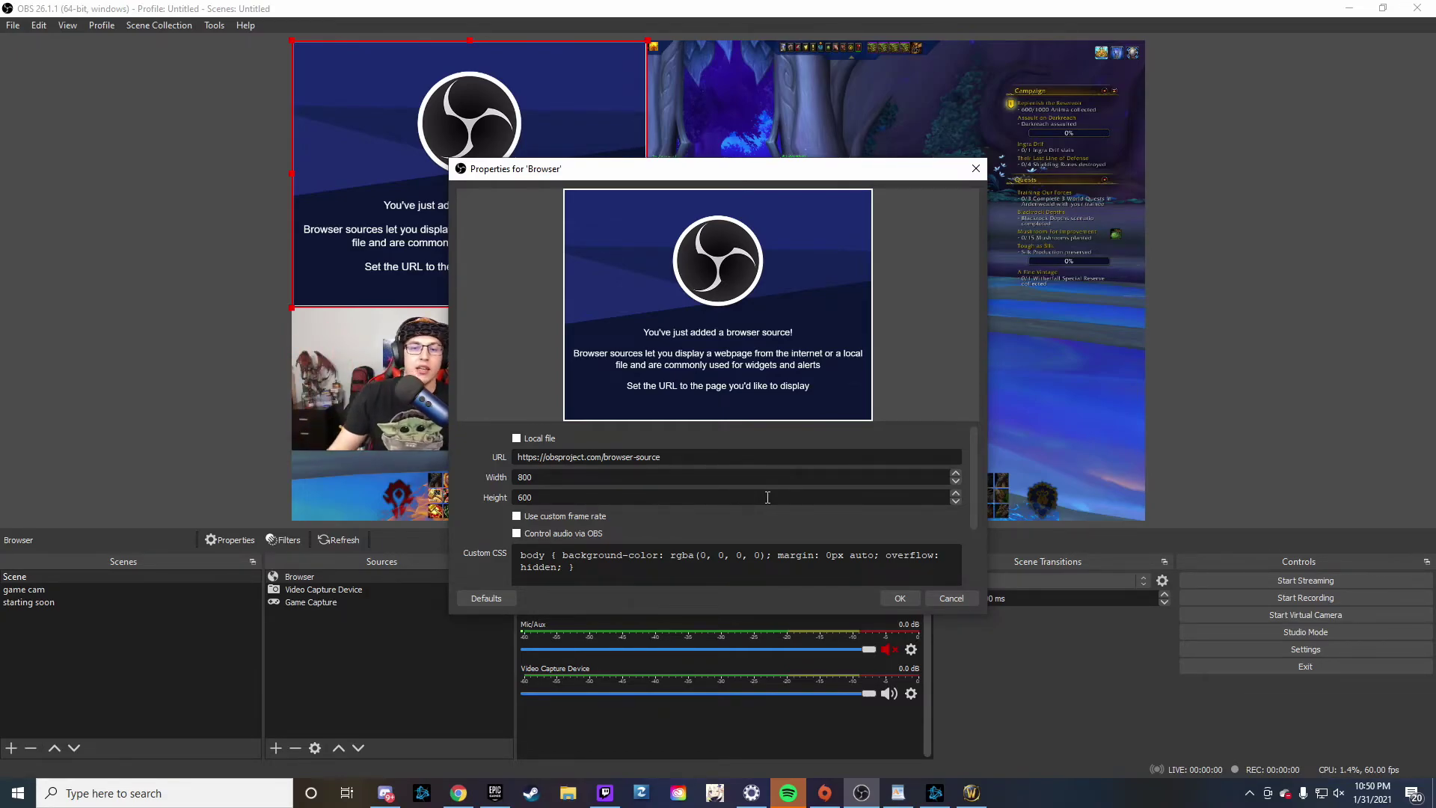
left_click(894, 597)
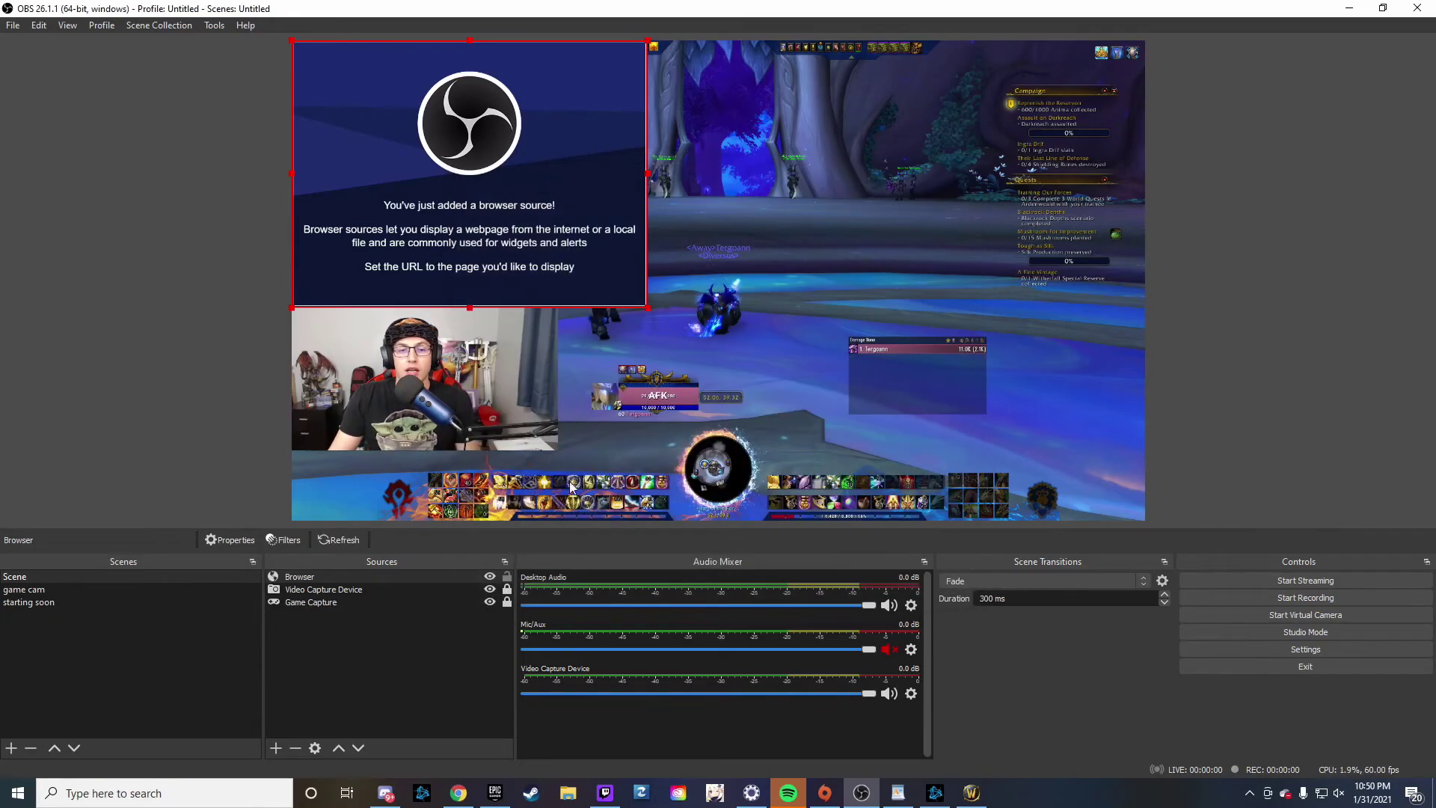
Check the Browser source's URL property, and move the source to the upper middle of the canvas, clear of the webcam.
double_click(334, 576)
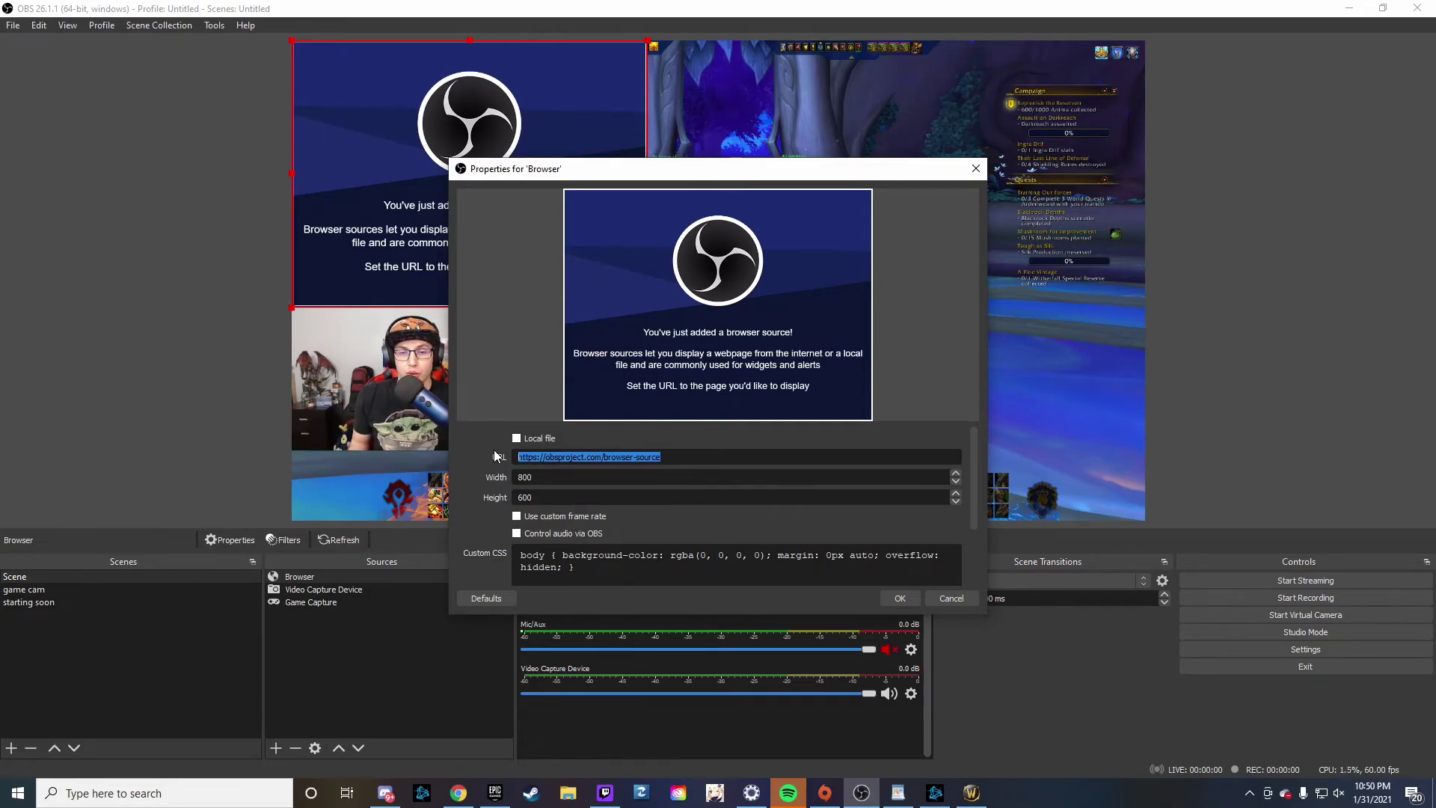
left_click(912, 598)
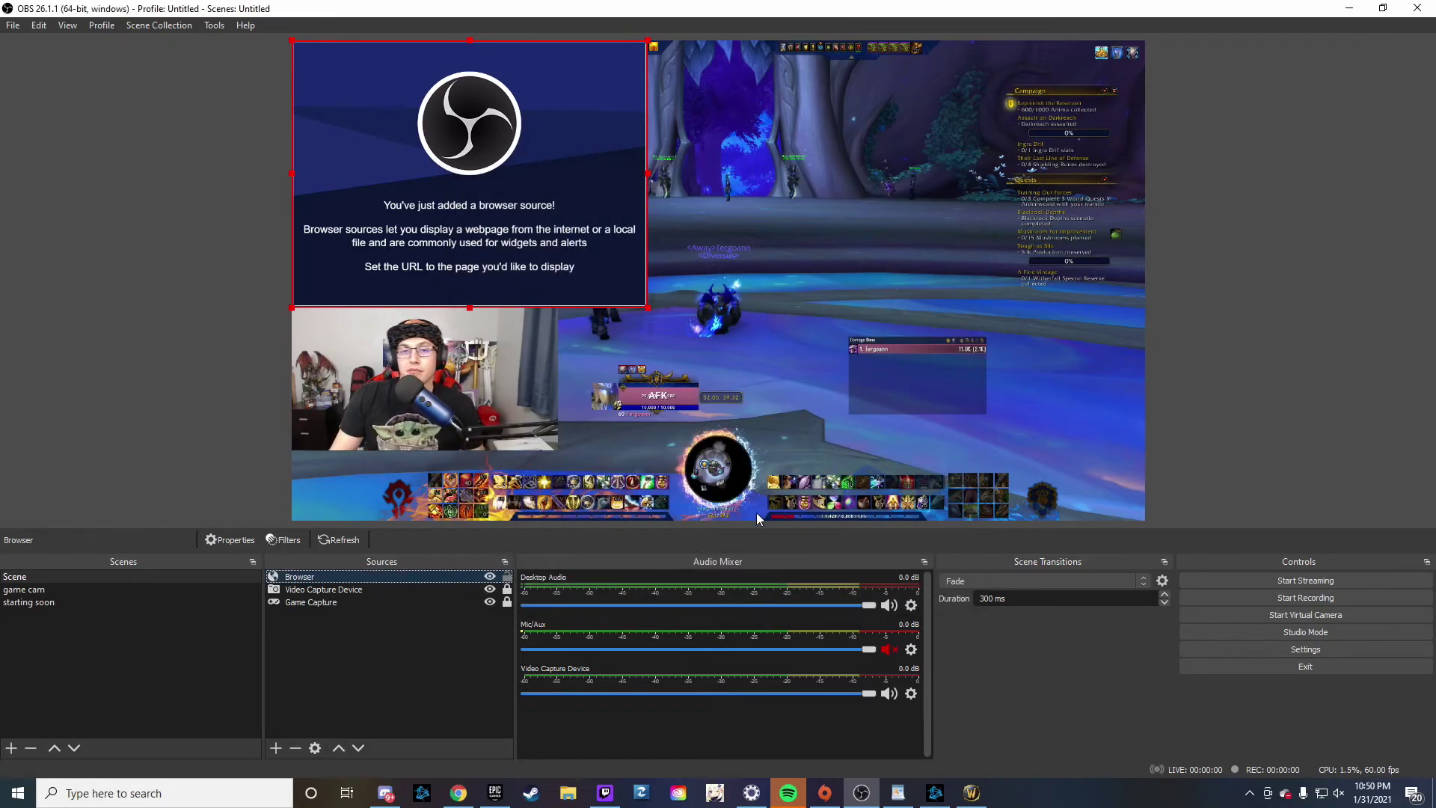
left_click_drag(518, 252, 782, 273)
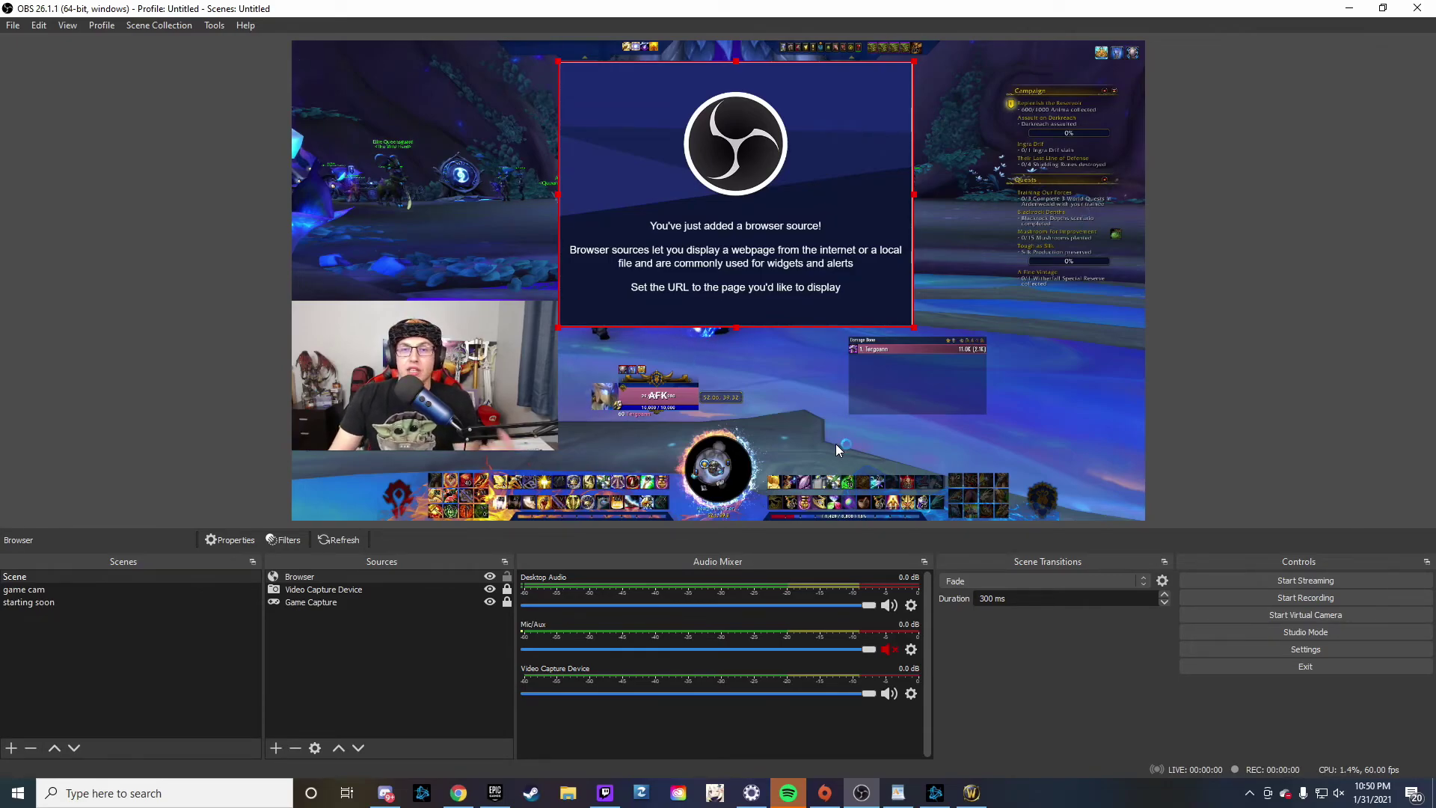
left_click(278, 745)
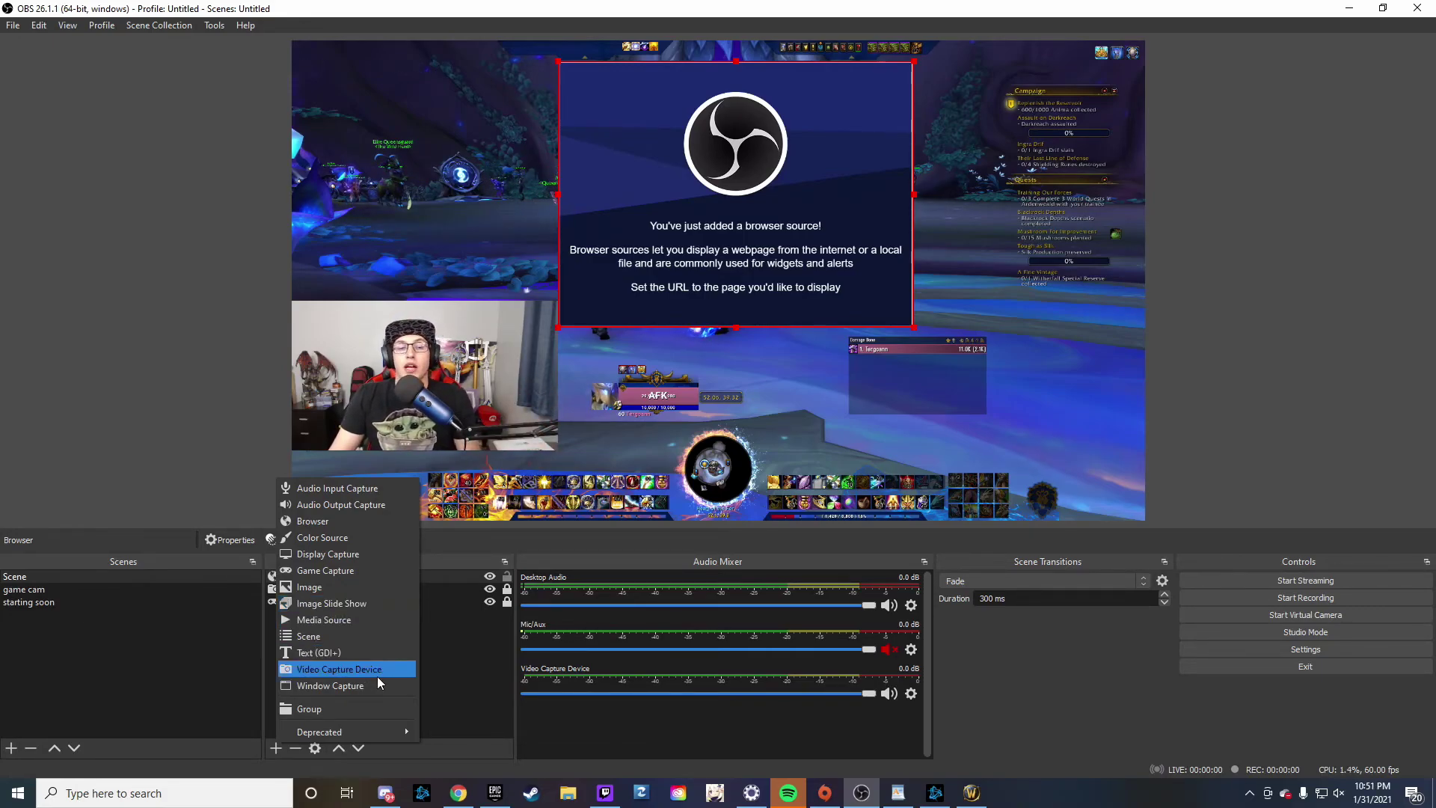
left_click(461, 635)
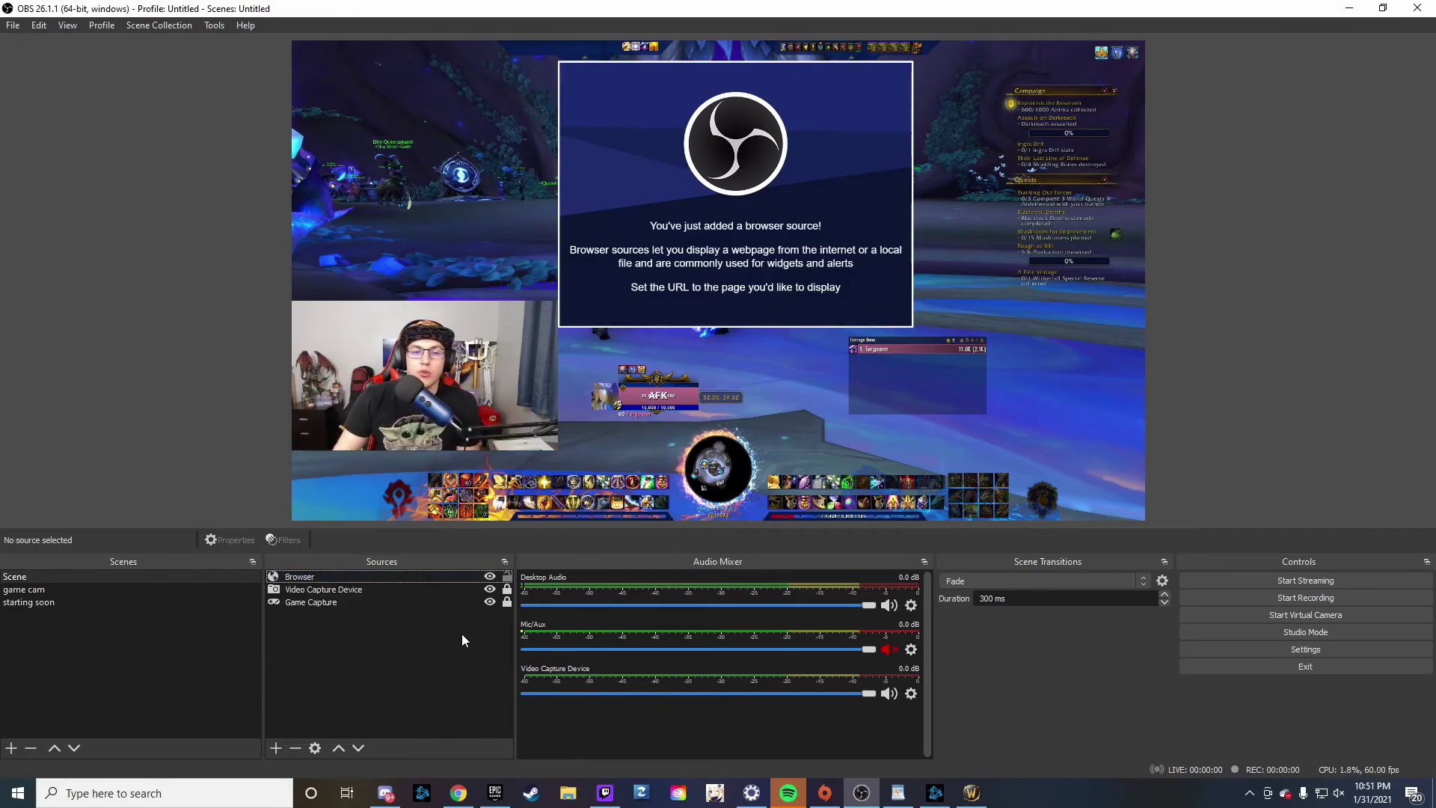
Hide the Video Capture Device, Game Capture and Browser sources and show them again to demonstrate their visibility toggles.
left_click(490, 590)
left_click(490, 589)
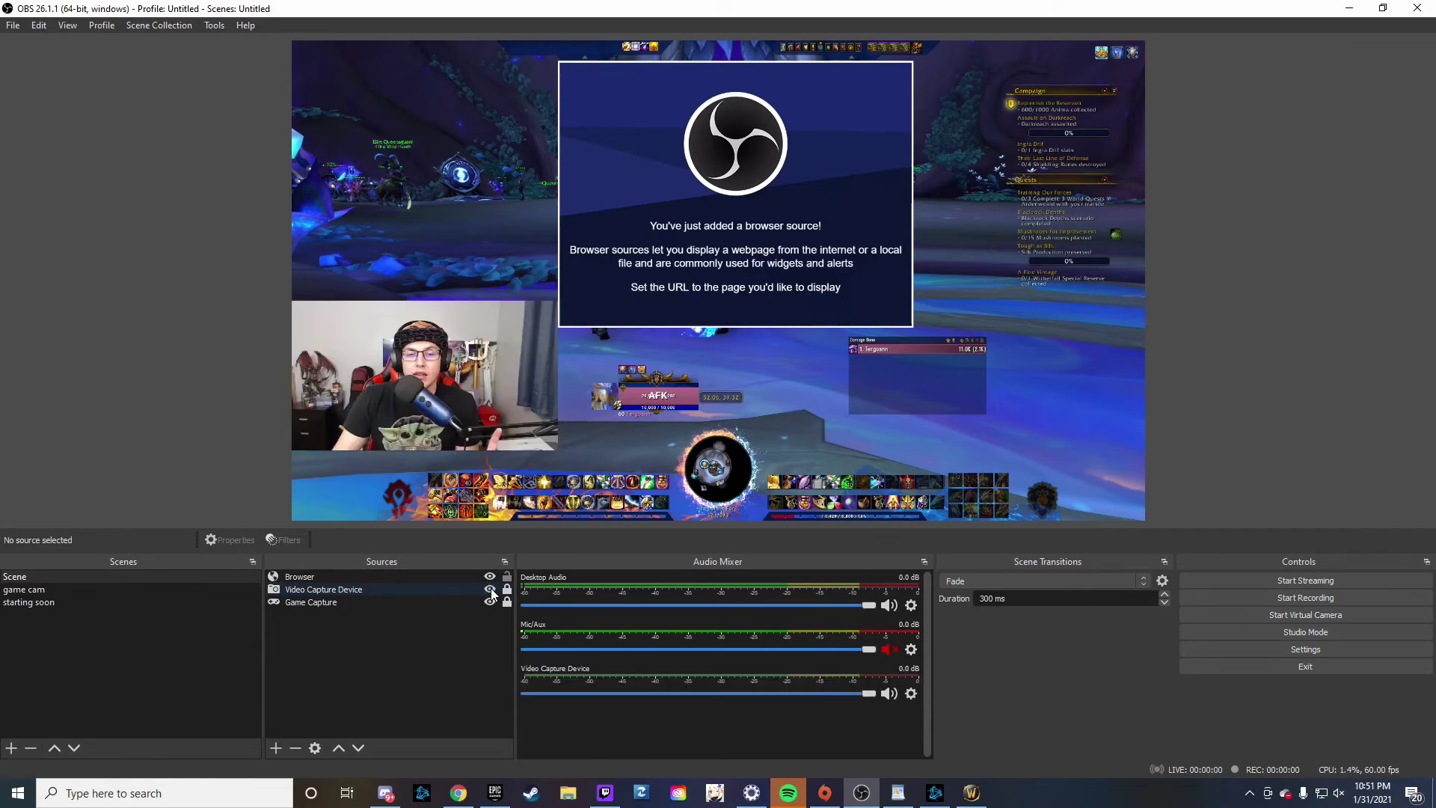
left_click(490, 590)
left_click(490, 589)
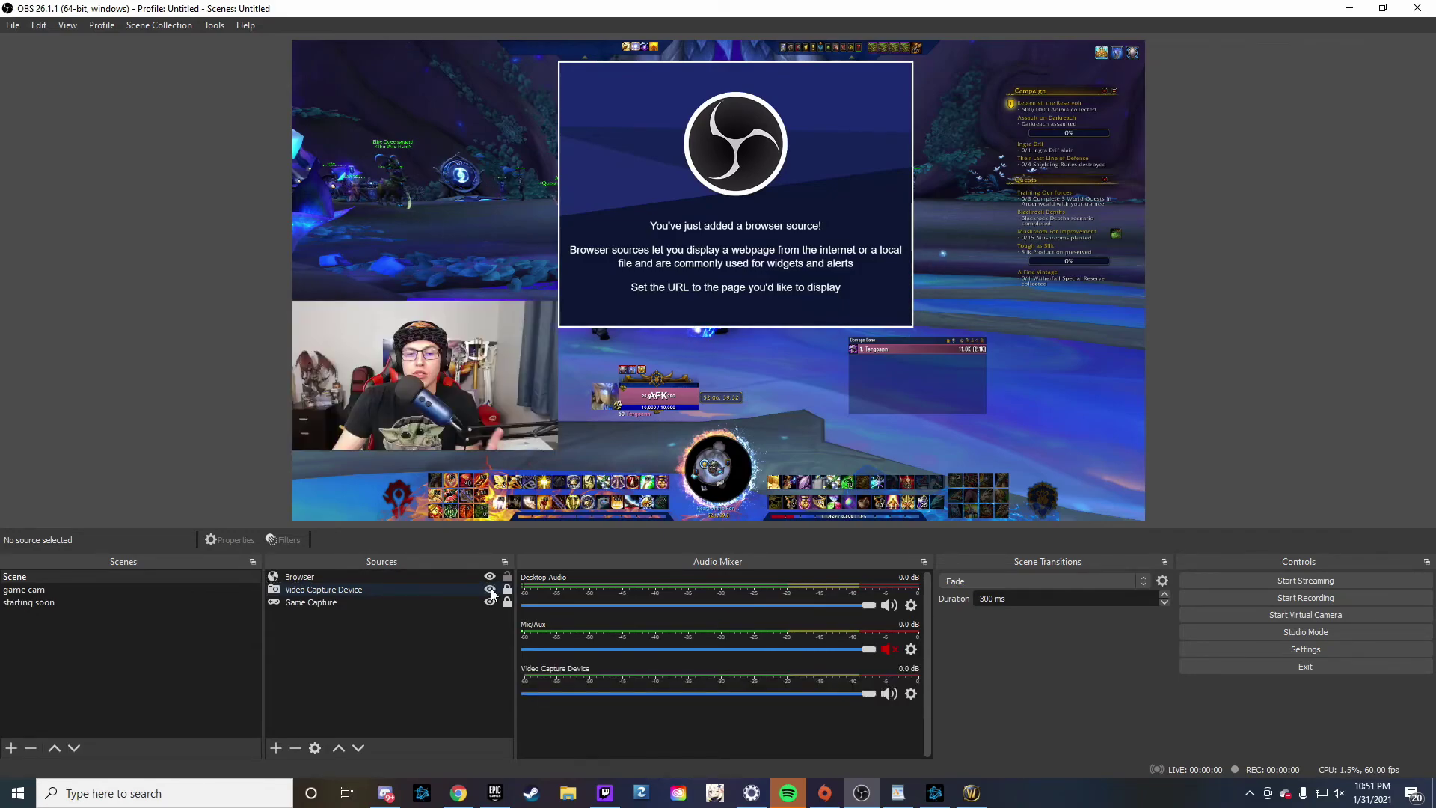
left_click(490, 603)
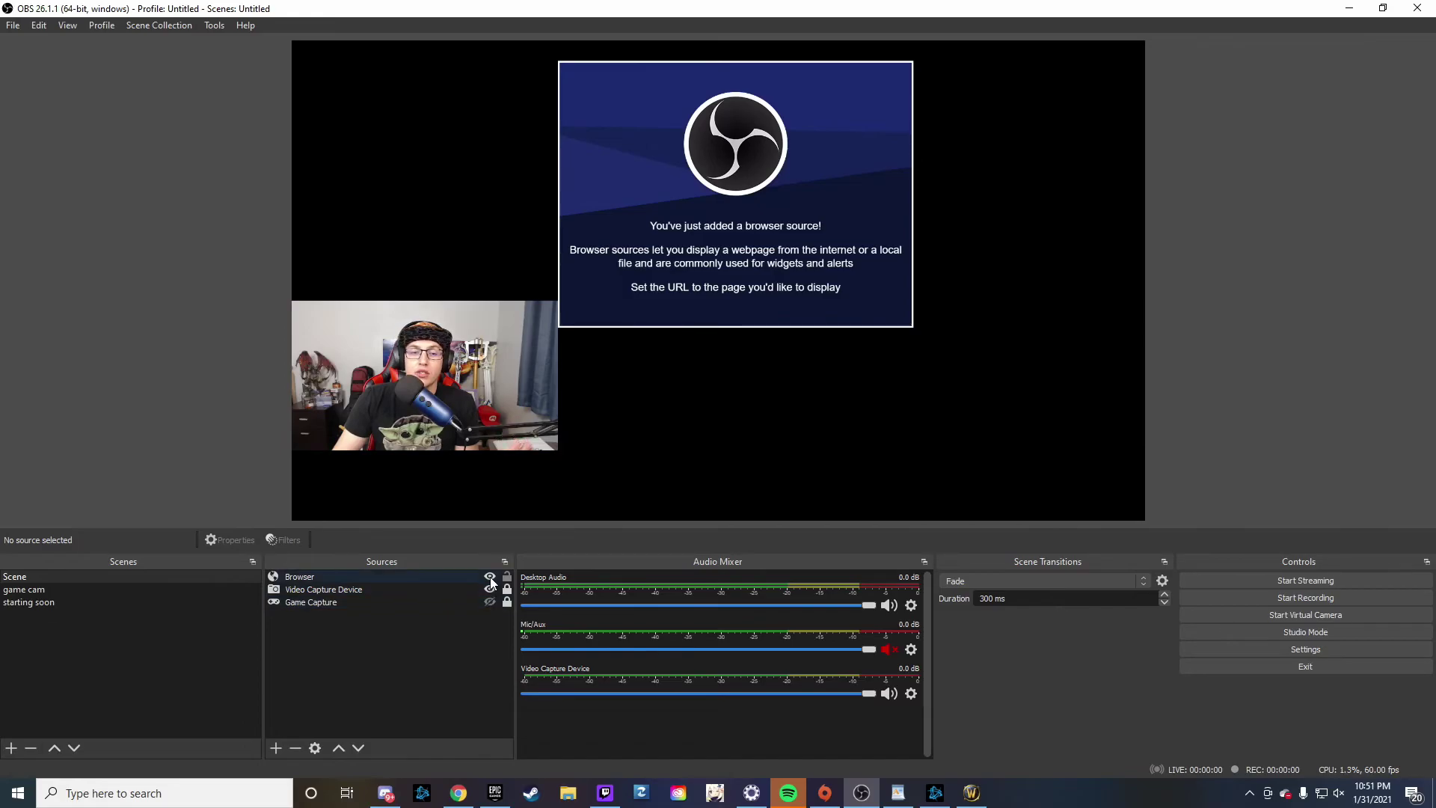
left_click(489, 577)
left_click(490, 590)
left_click(489, 602)
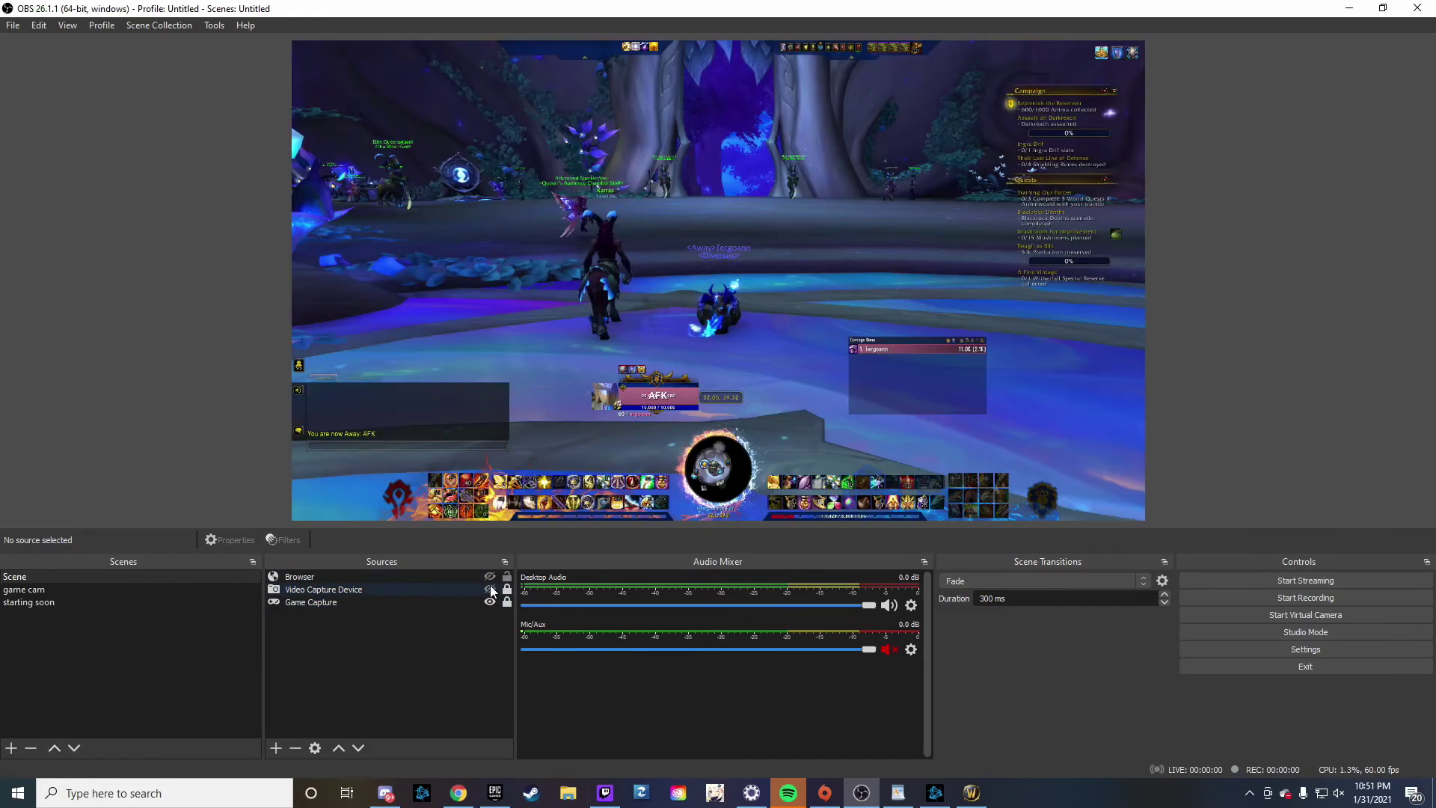
left_click(489, 589)
left_click(489, 576)
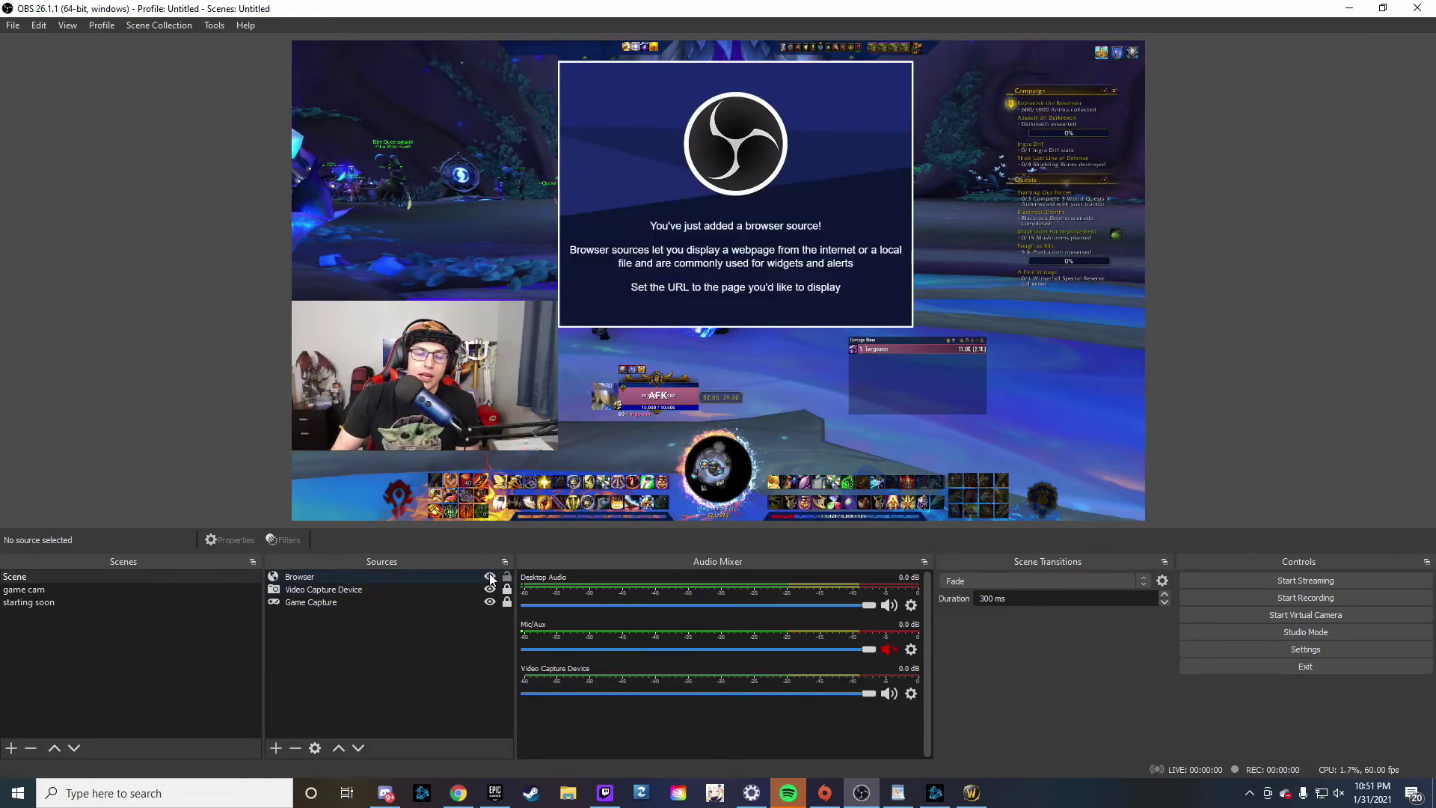